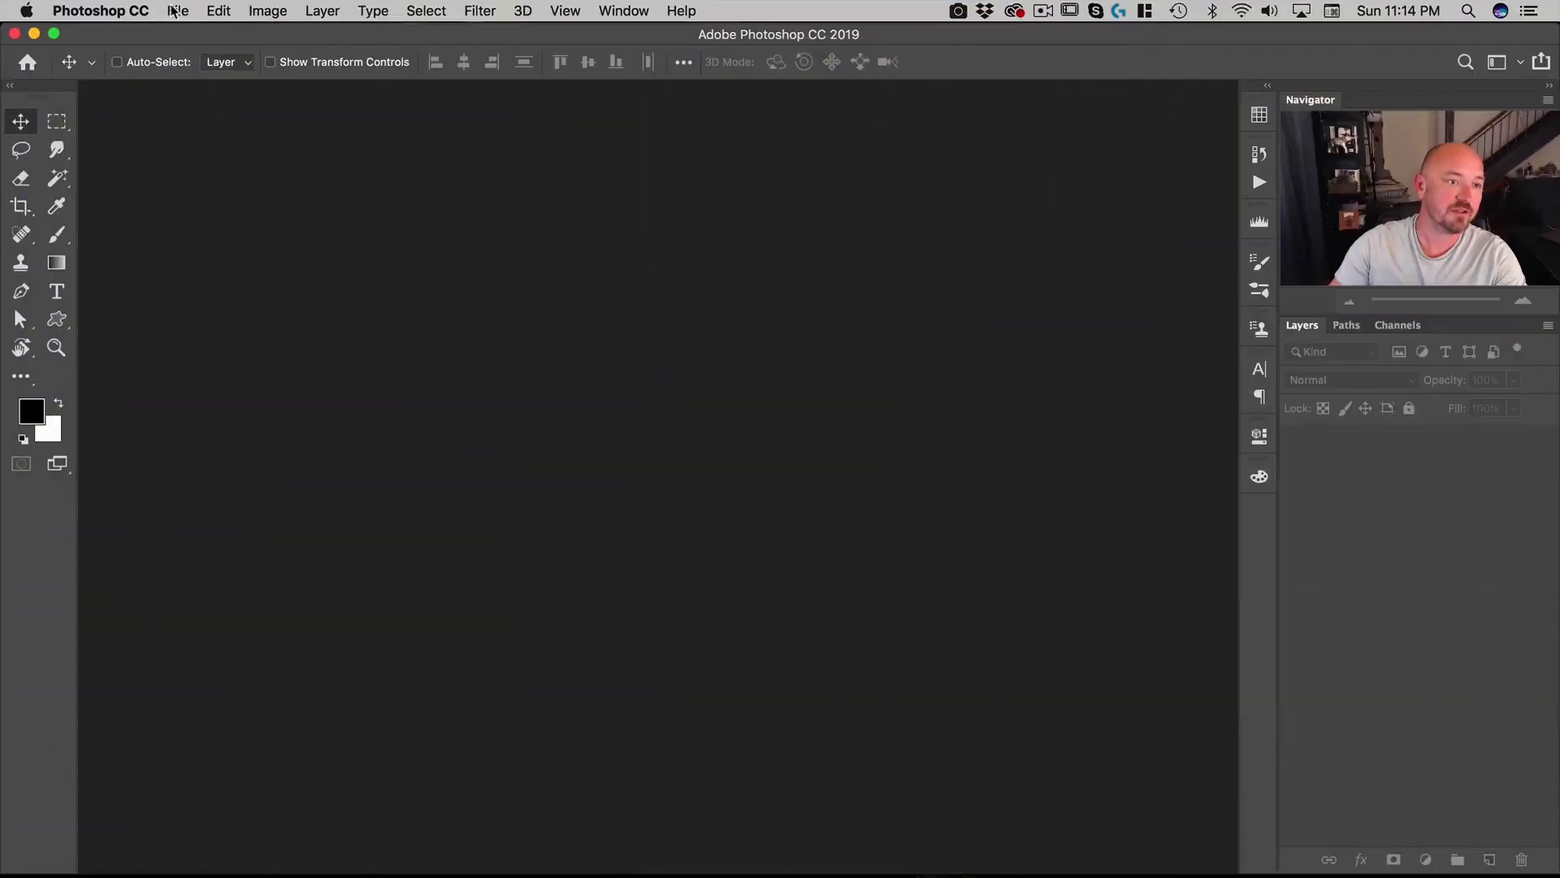
Step: Open close-up-color-flora-934011.jpg from the assets folder through File > Open
click(177, 10)
click(187, 53)
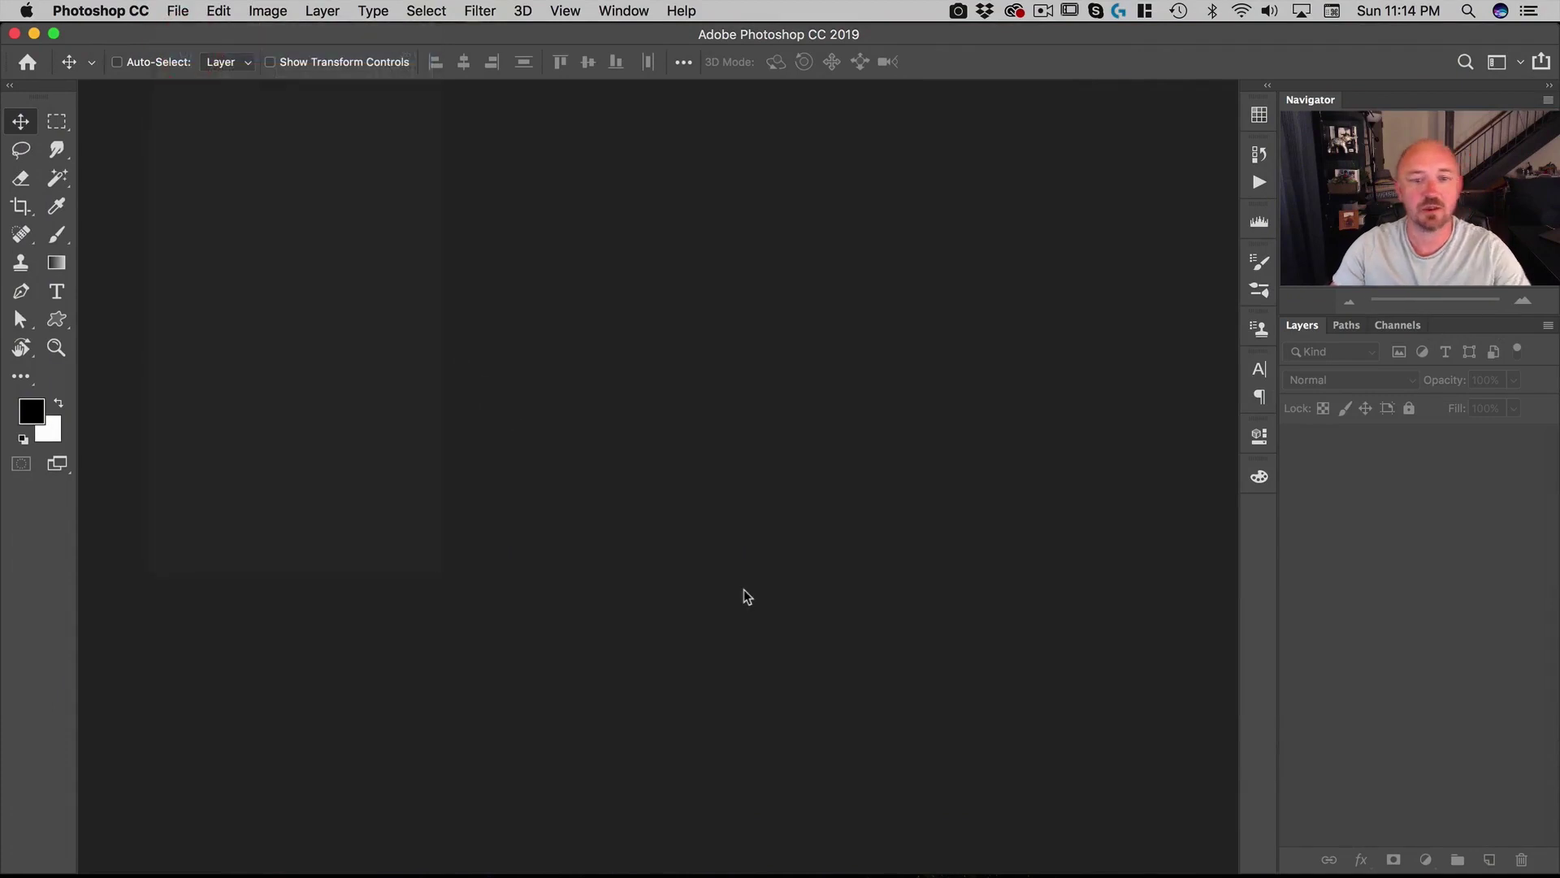
double_click(482, 135)
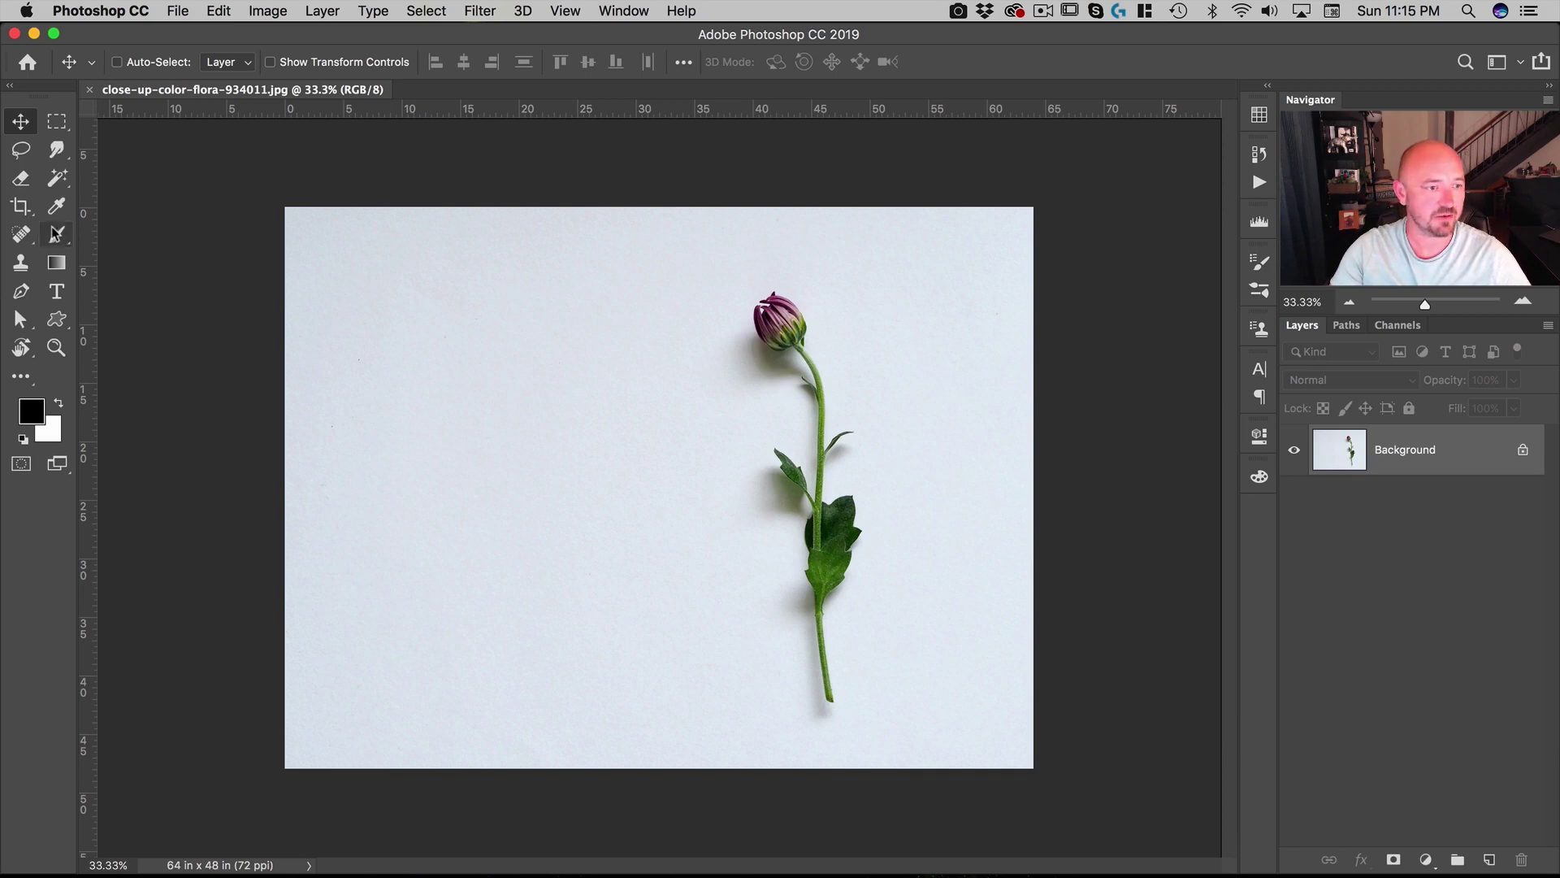
Step: With the Quick Selection tool, use Select Subject to select the flower bud, stem and leaves
click(57, 178)
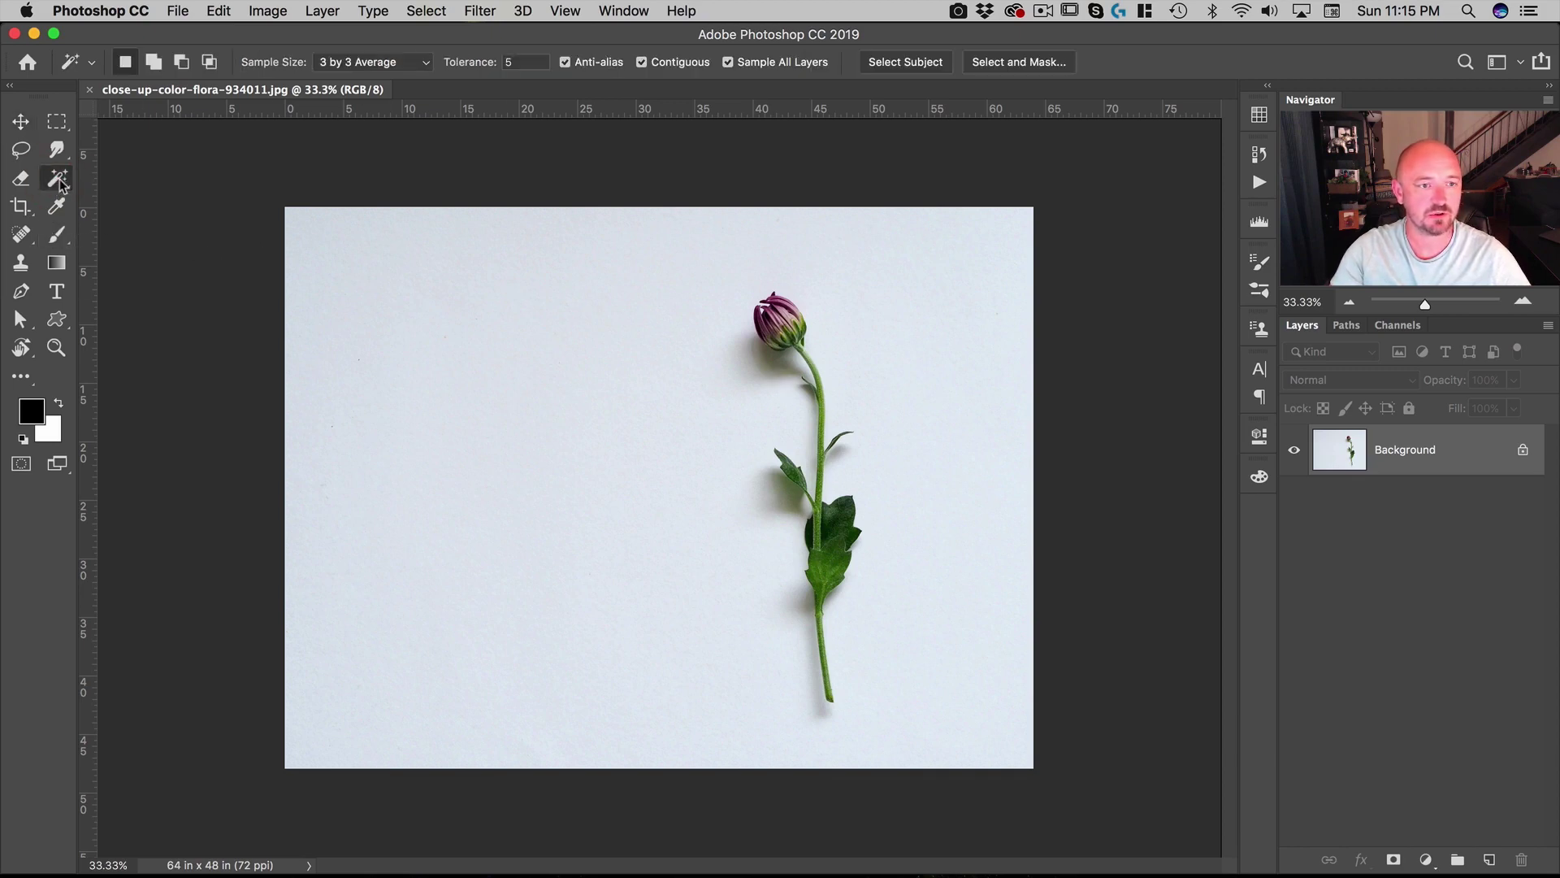
key(shift+w)
key(shift+w)
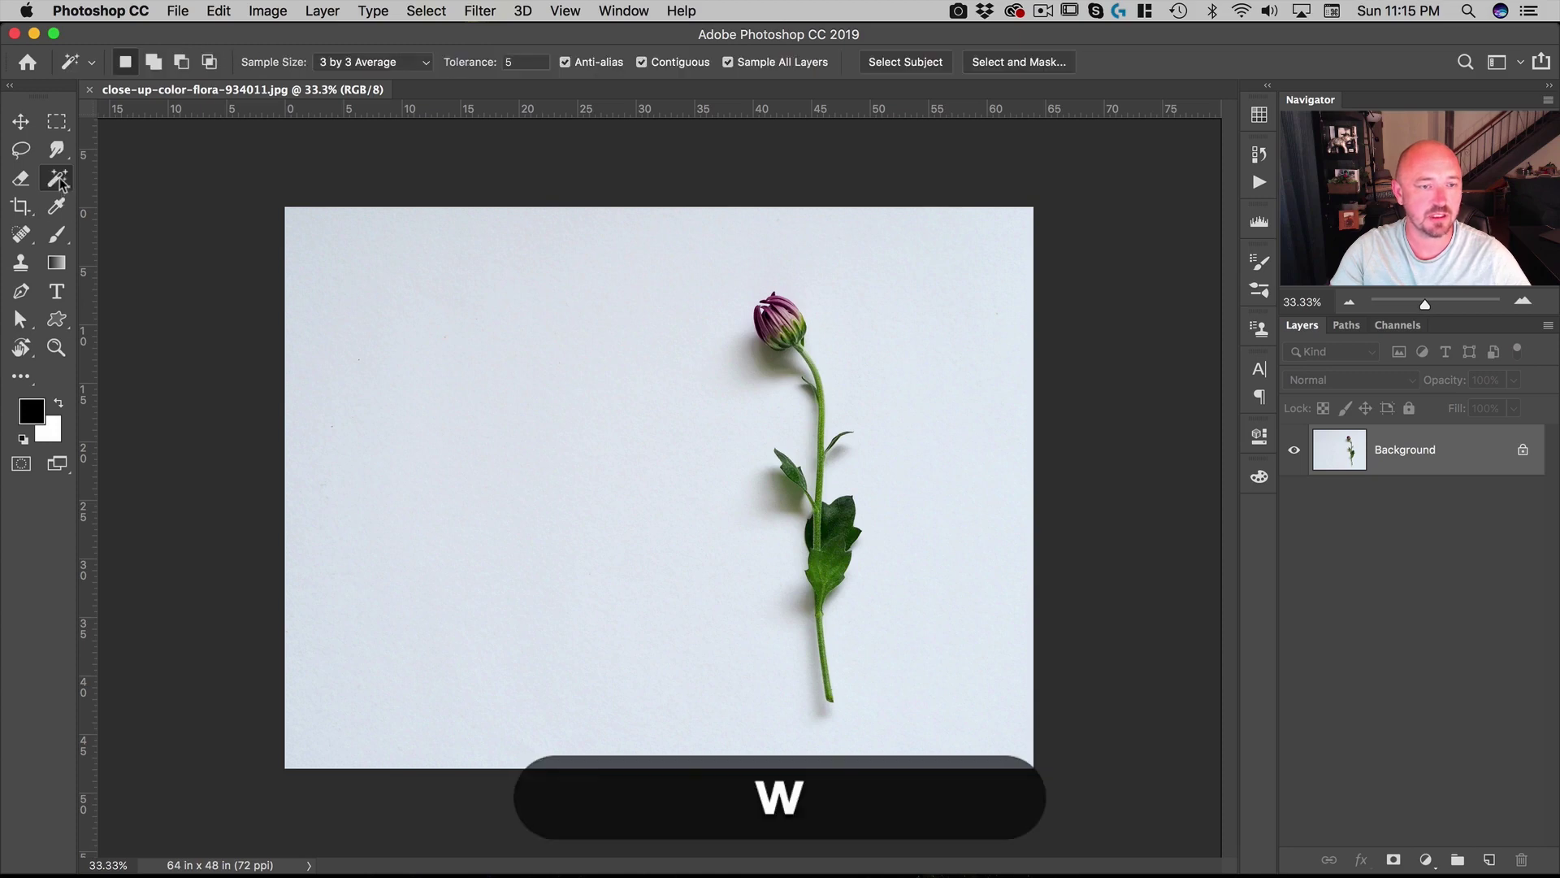
click(897, 63)
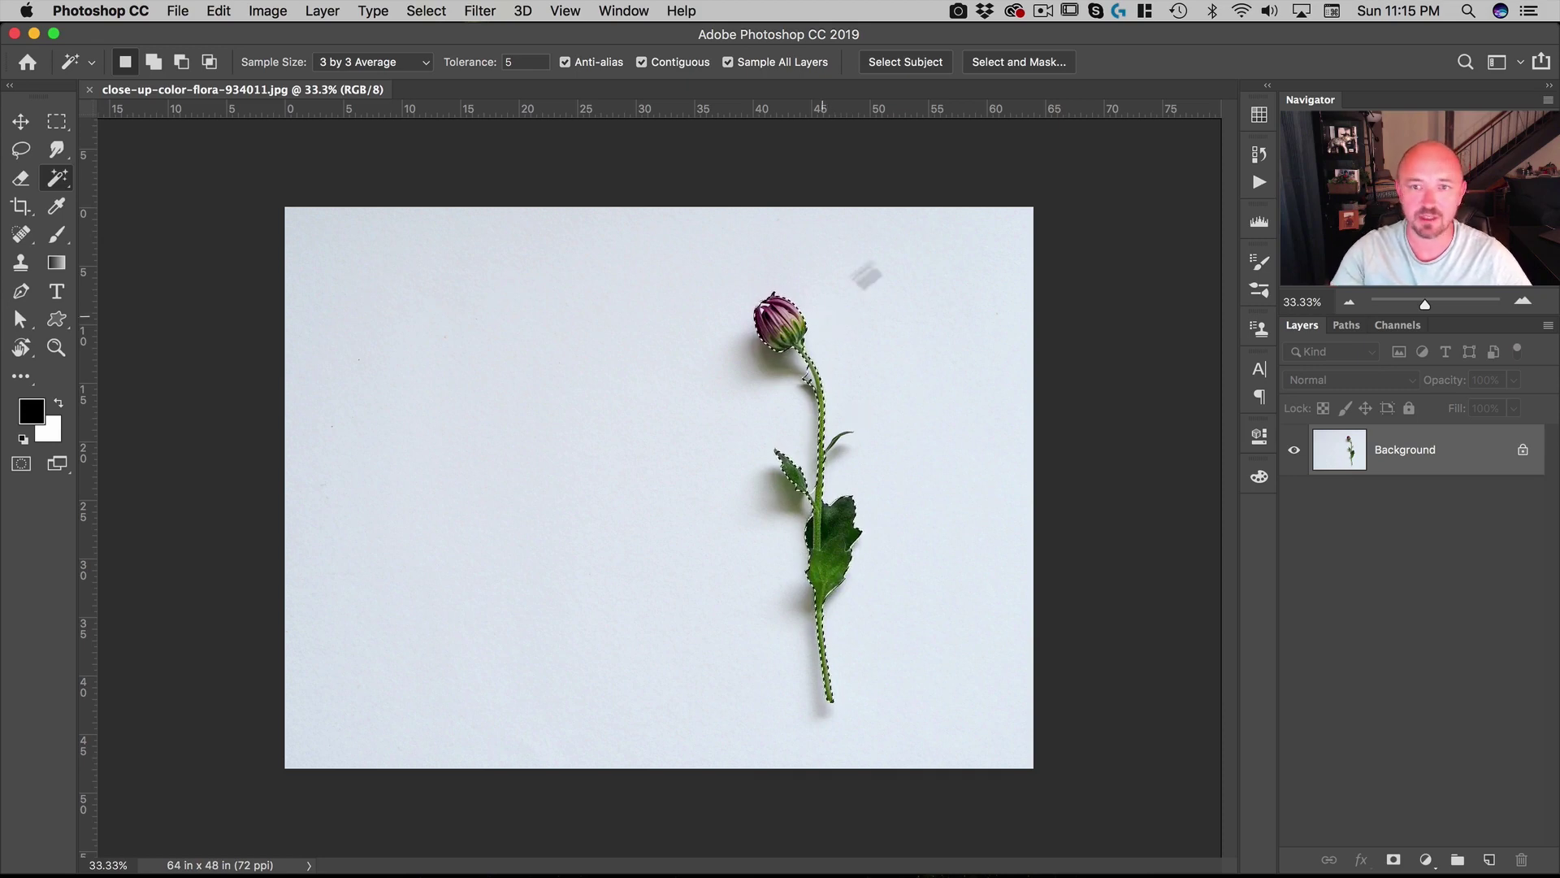
Step: In Select and Mask, subtract the white patch beside the stem and add the thin leaf back
click(1030, 62)
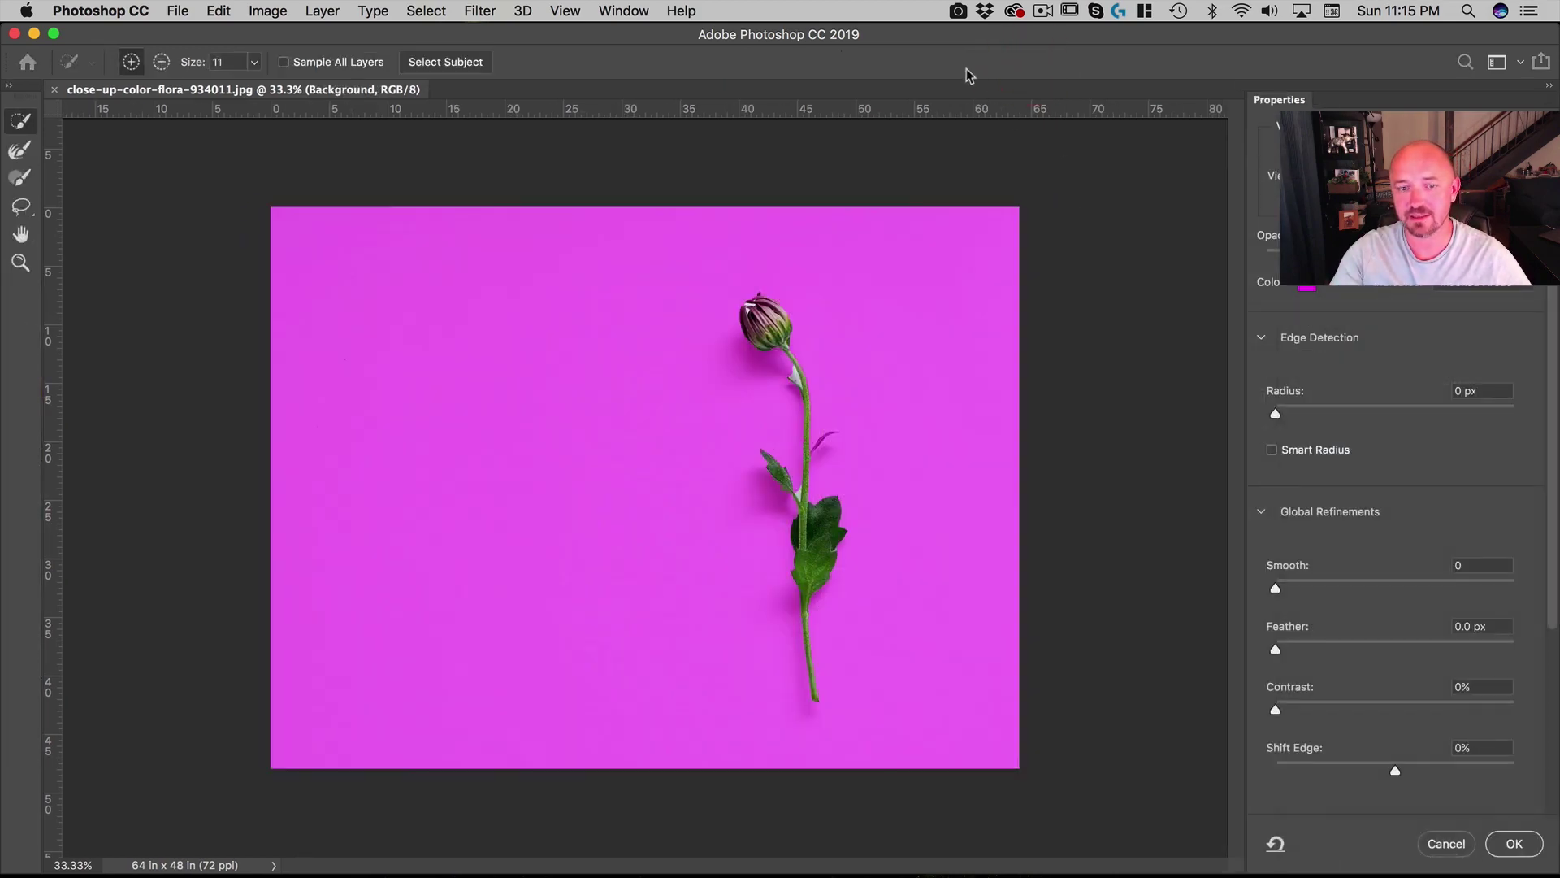
scroll(811, 341, up, 6)
drag(811, 311, 839, 352)
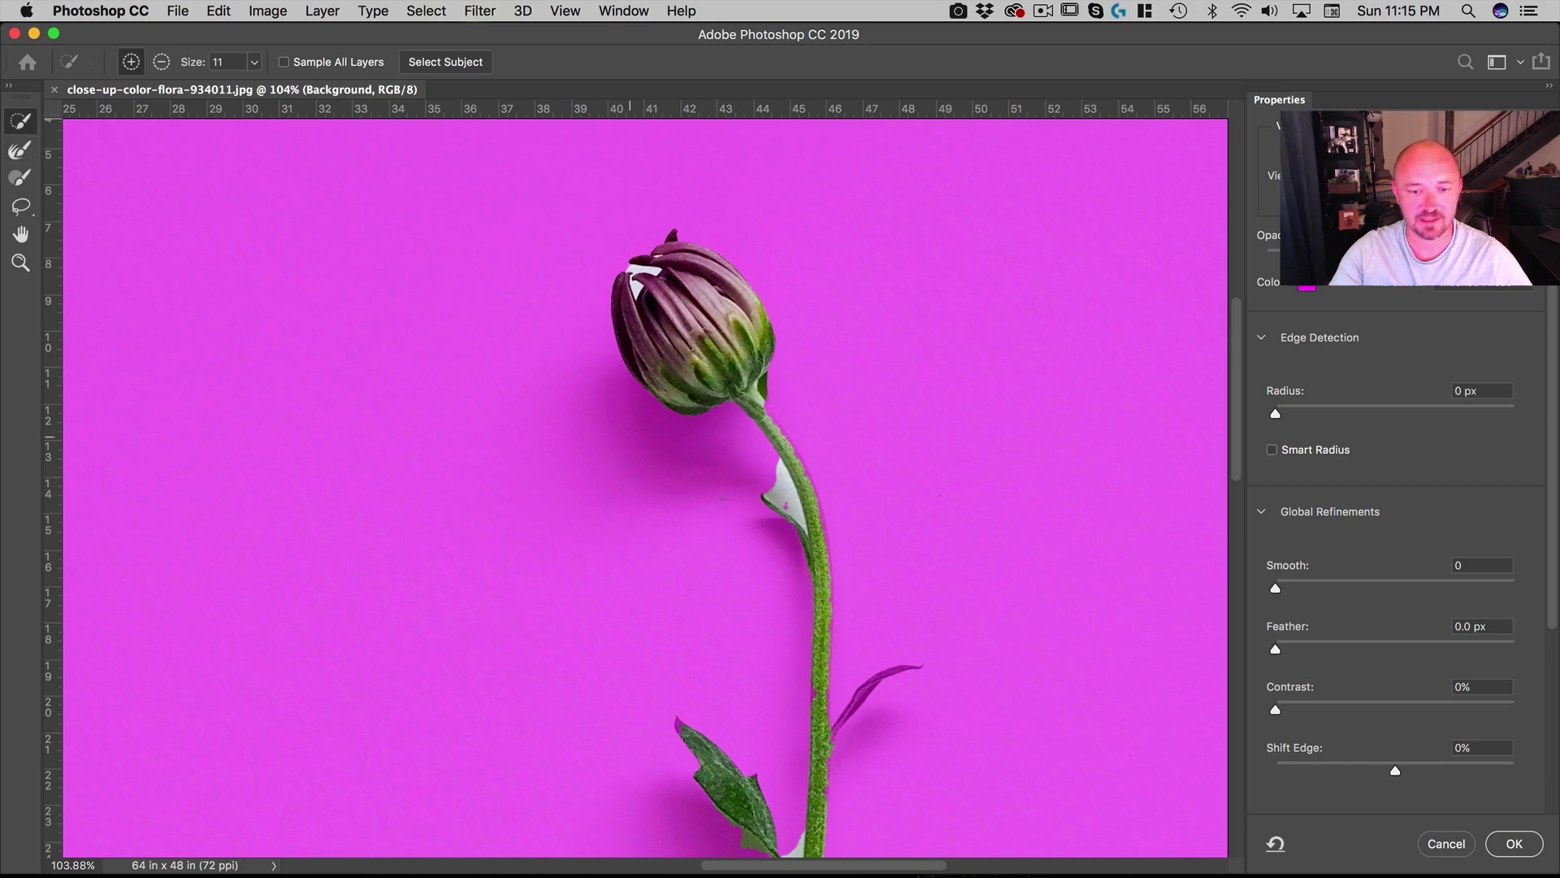
key(alt)
drag(777, 483, 782, 493)
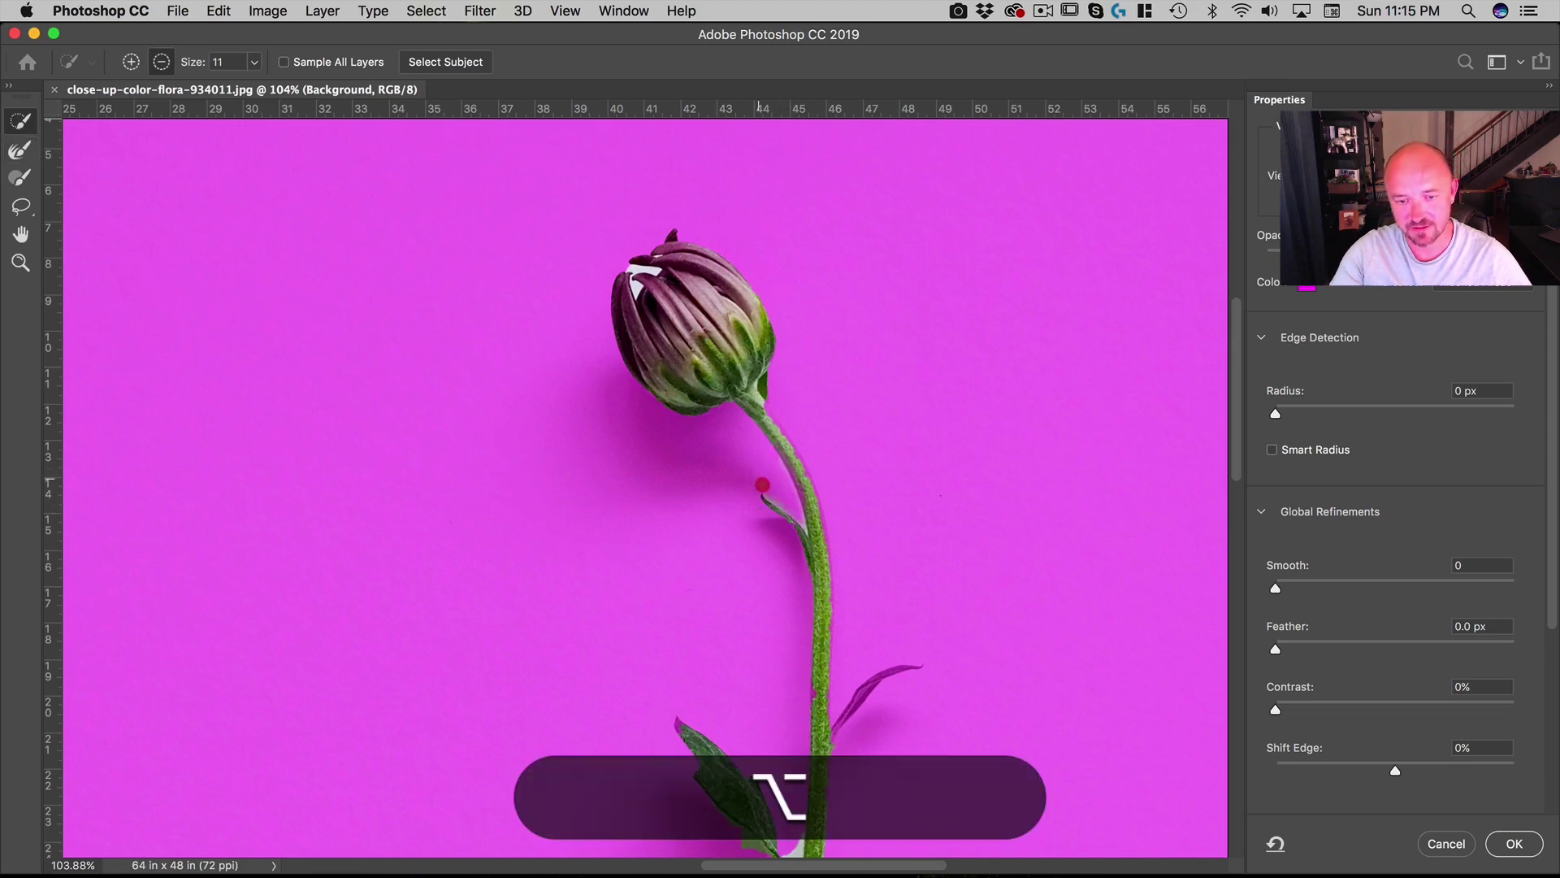
scroll(782, 498, down, 8)
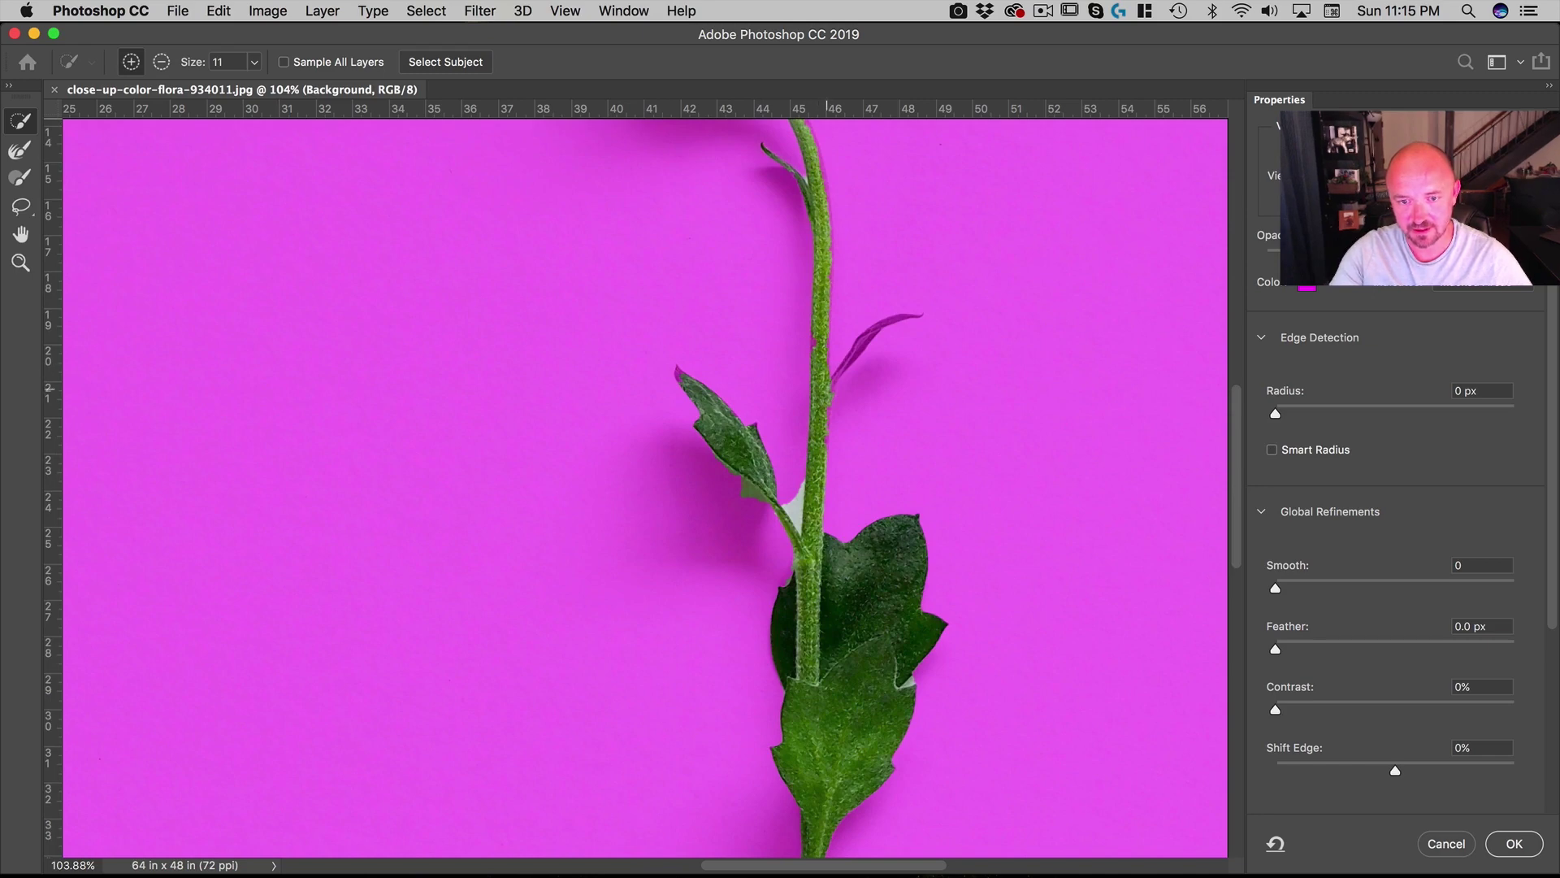
drag(831, 383, 876, 333)
key(alt)
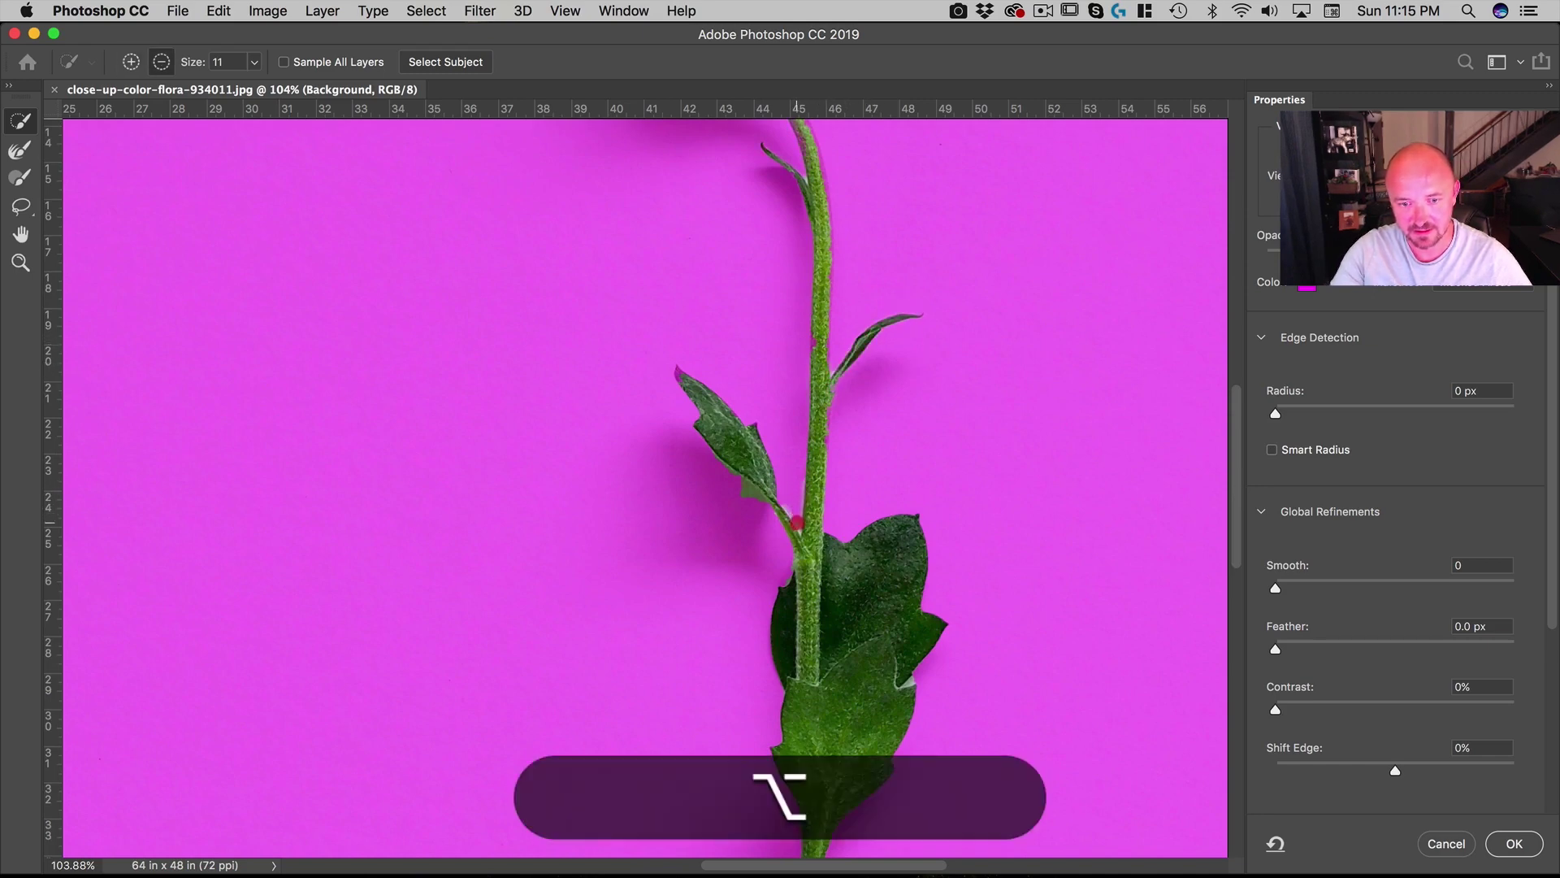
Step: Refine the stem's right edge and erase the white fringe at the bud's top-left
scroll(786, 503, down, 5)
scroll(805, 497, up, 5)
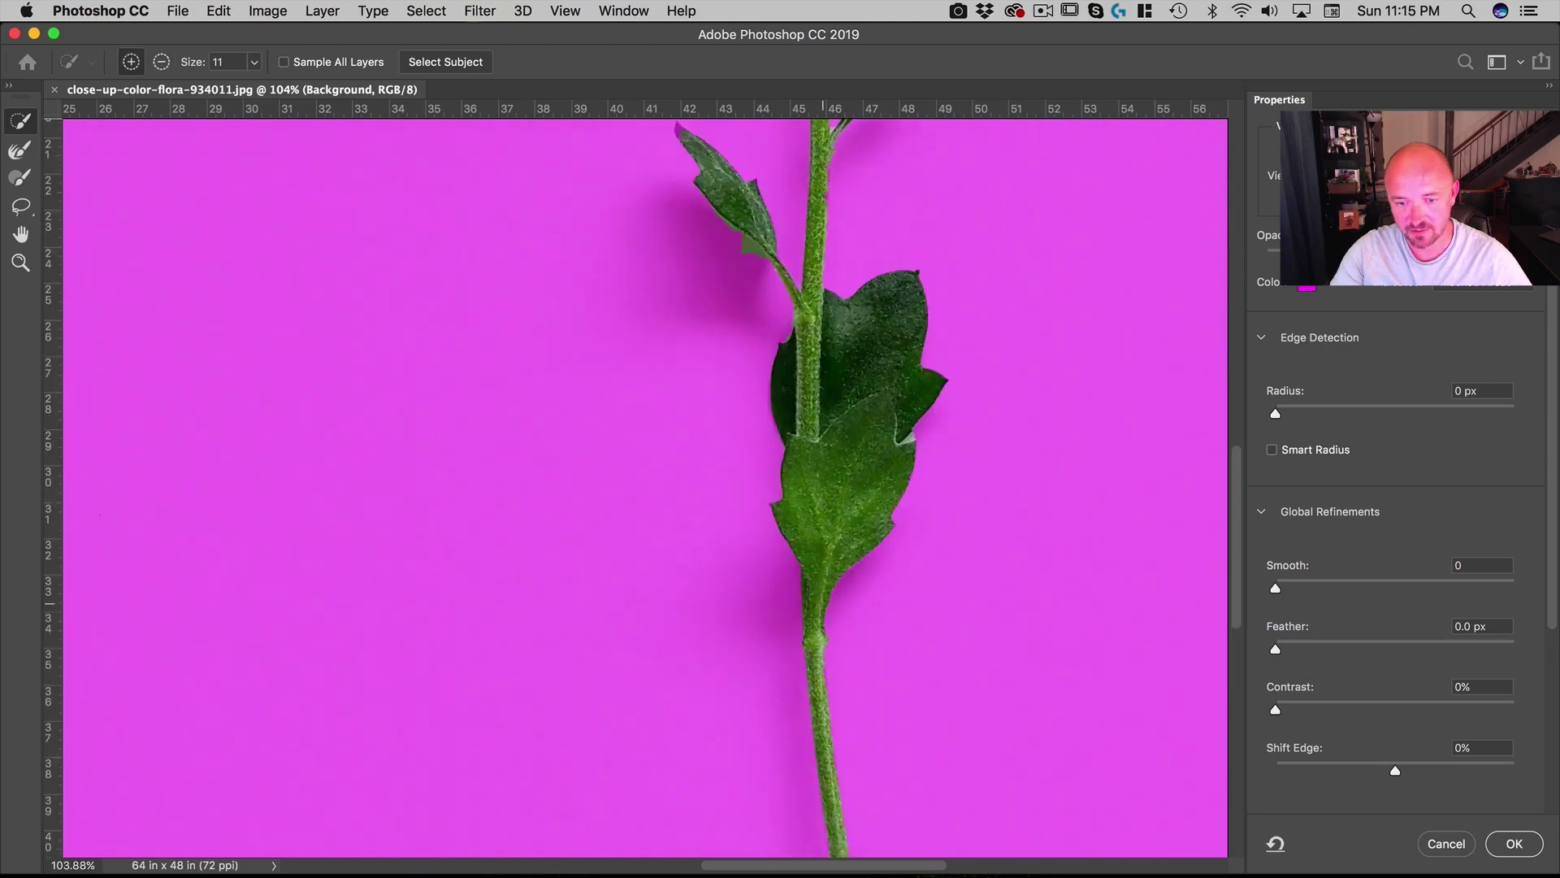
scroll(868, 244, up, 5)
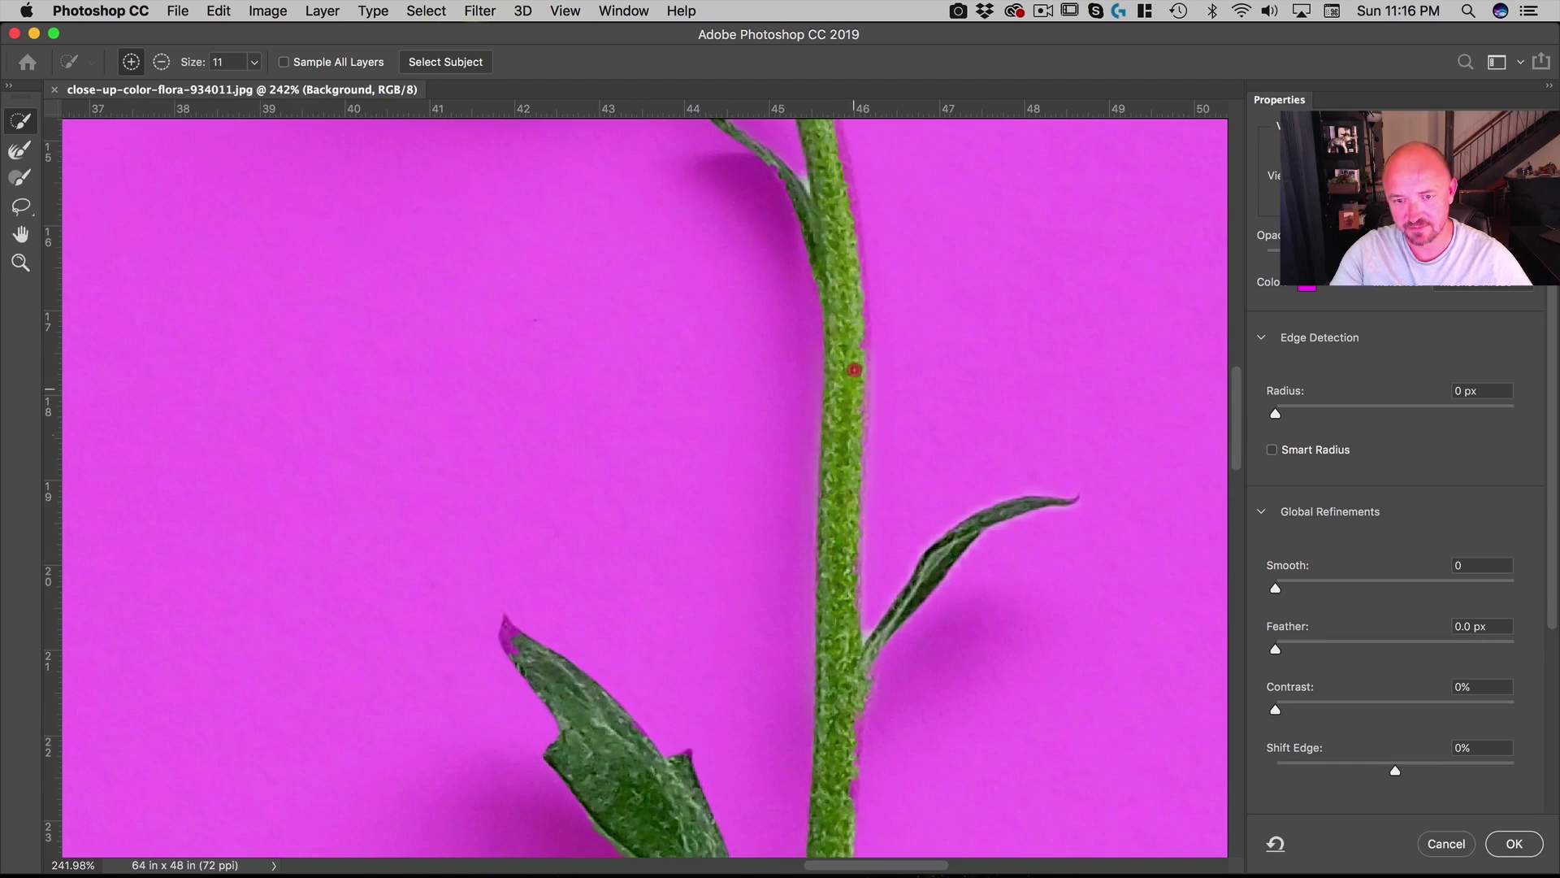
drag(846, 234, 871, 673)
drag(834, 499, 726, 326)
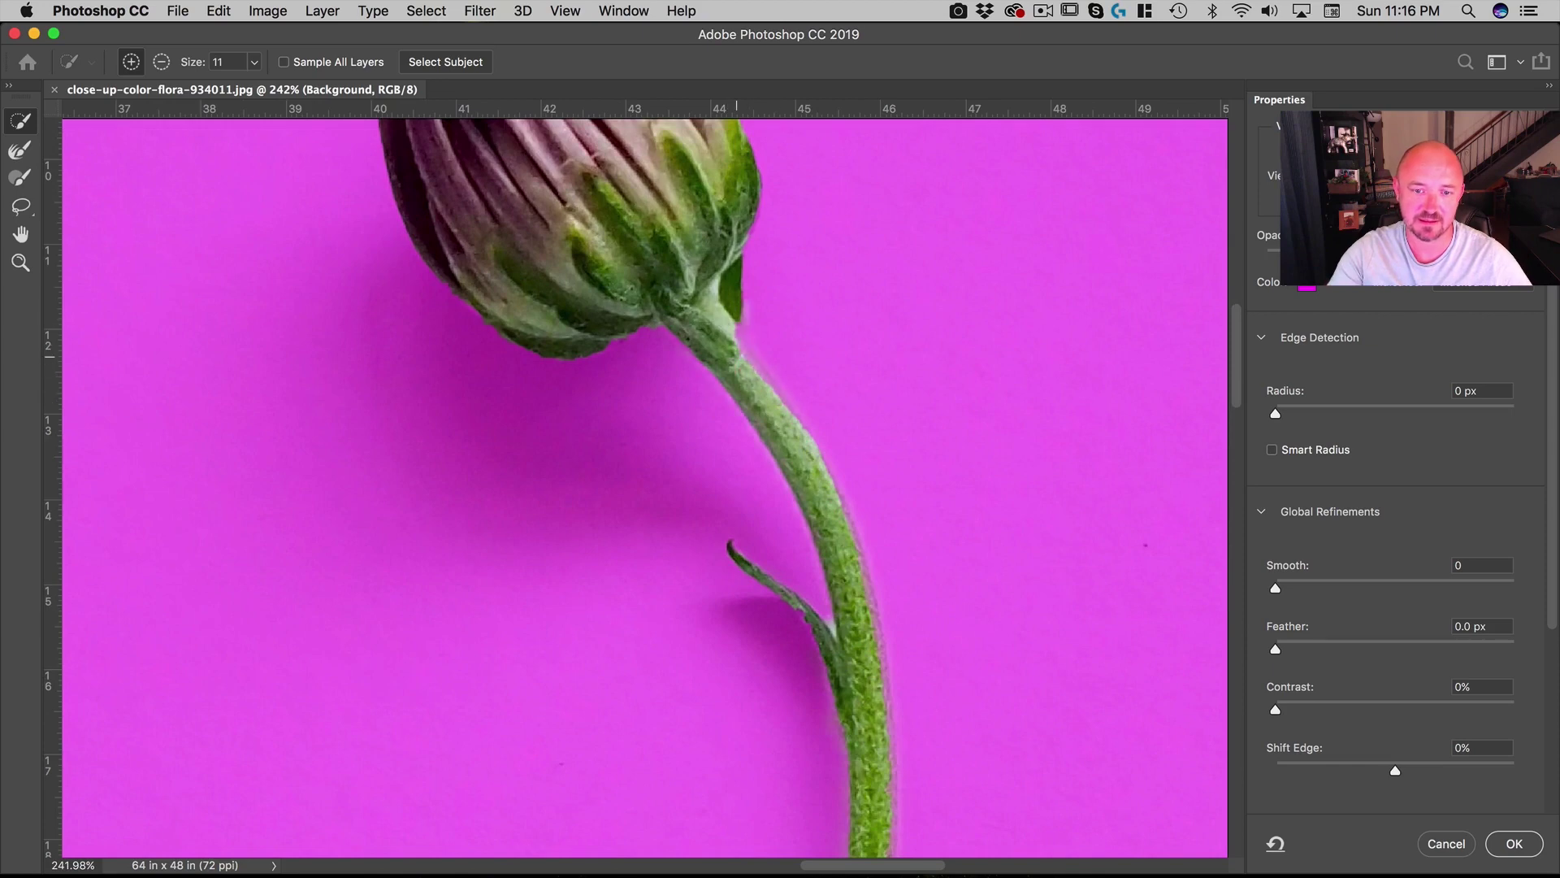
key(space)
scroll(919, 567, down, 3)
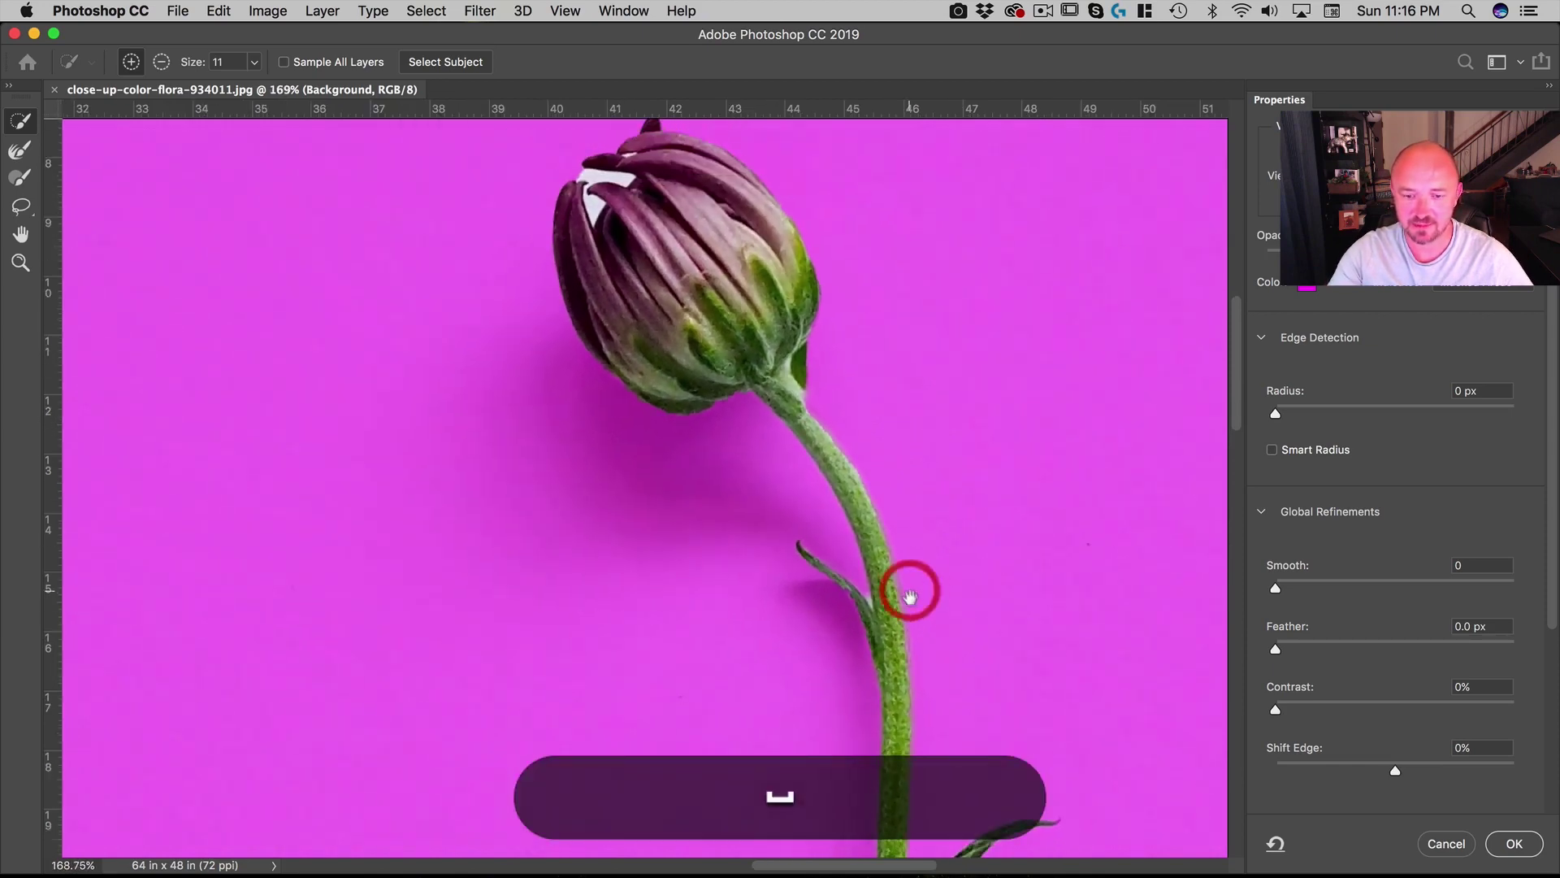
scroll(894, 569, up, 5)
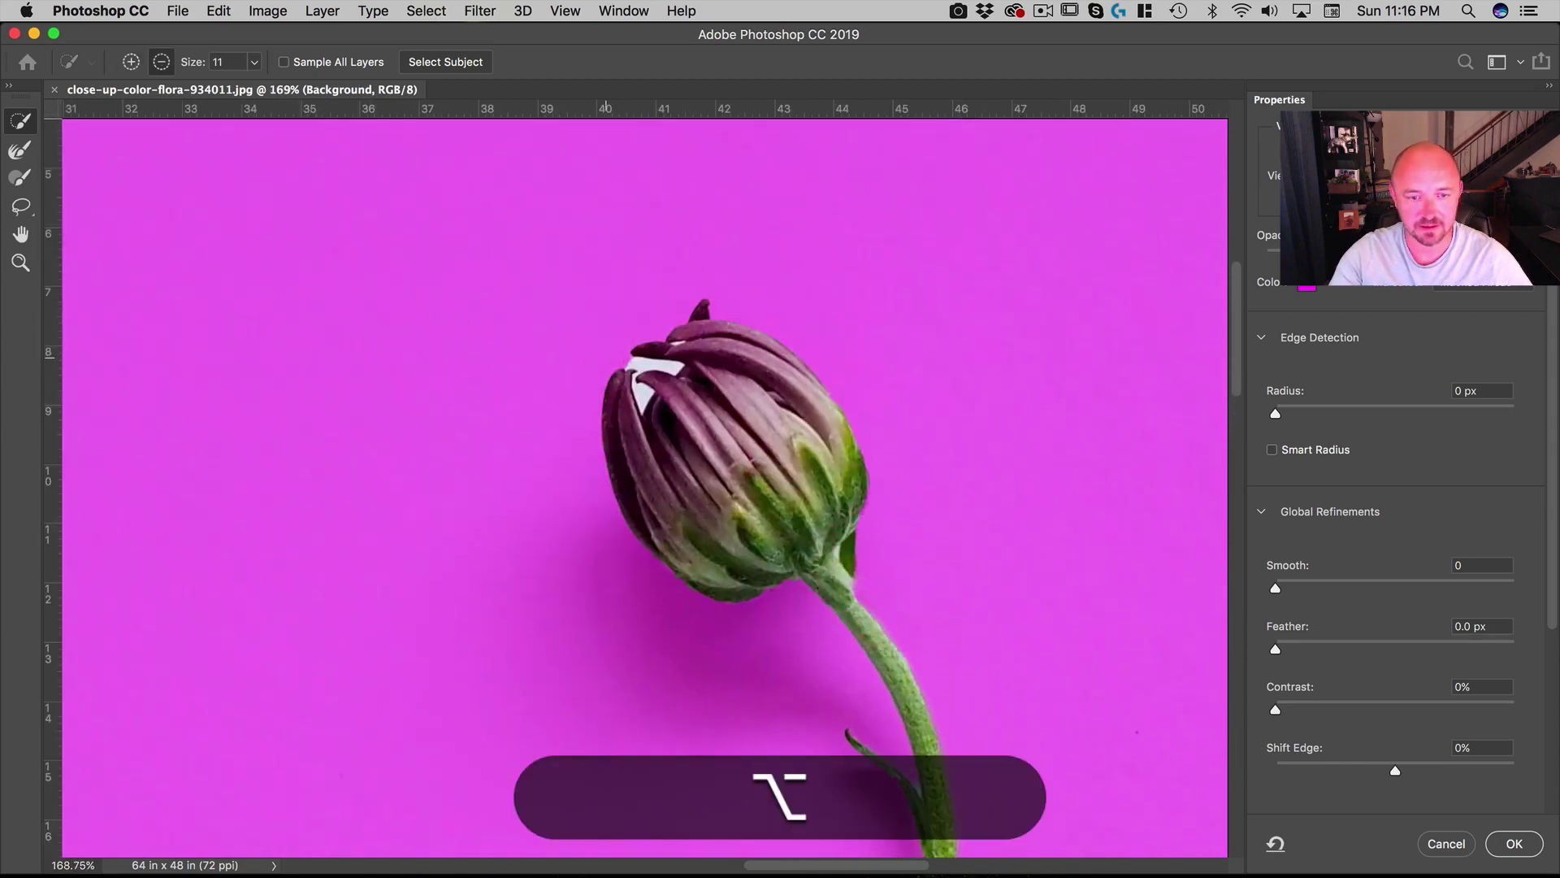
drag(675, 368, 631, 389)
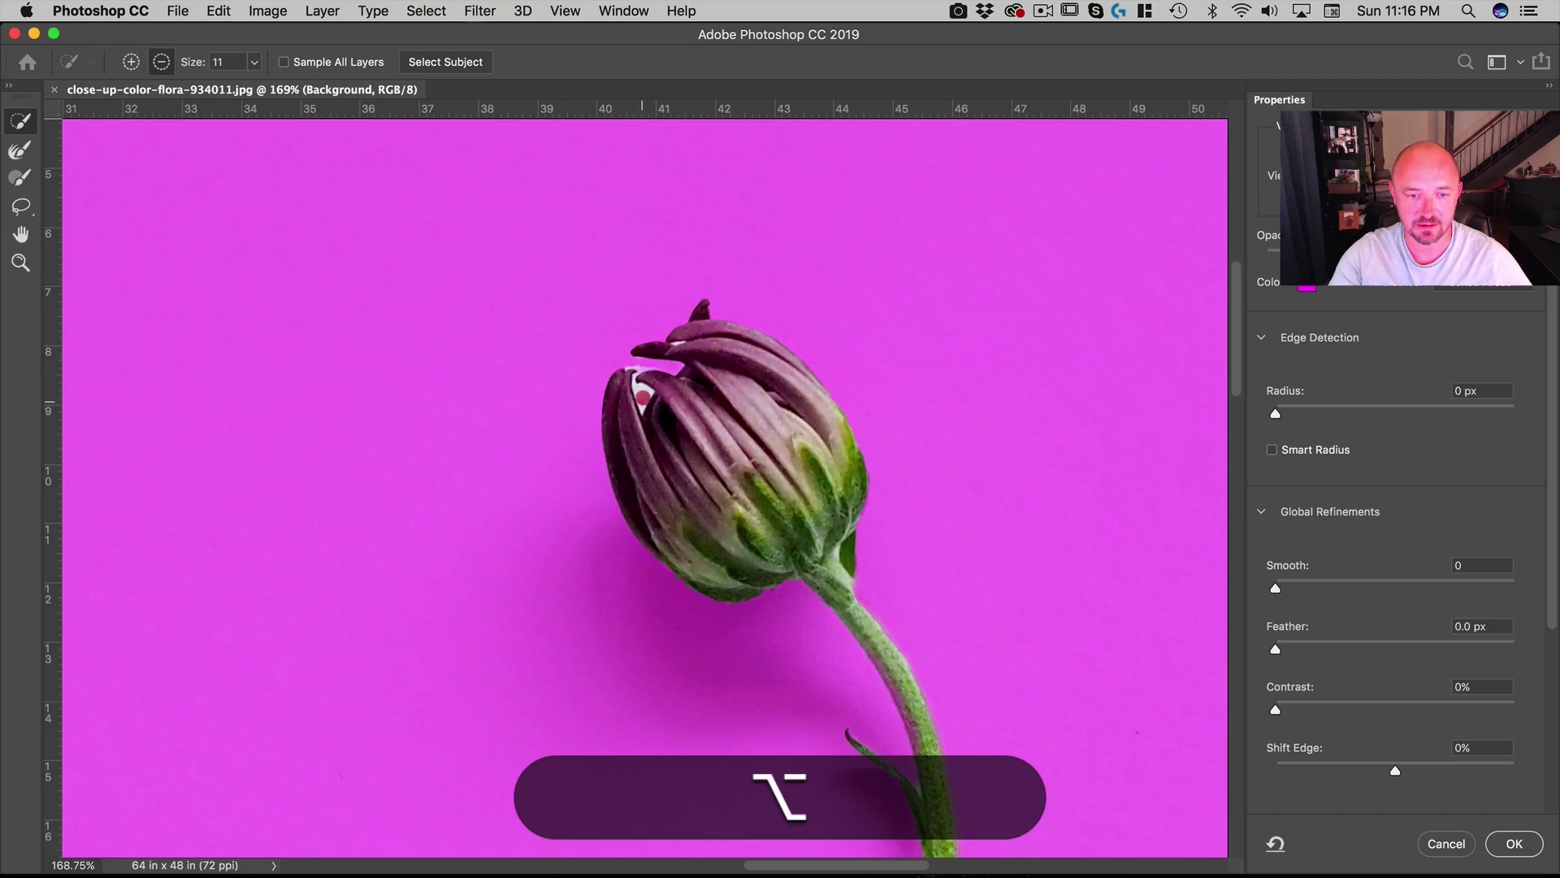
drag(642, 395, 713, 402)
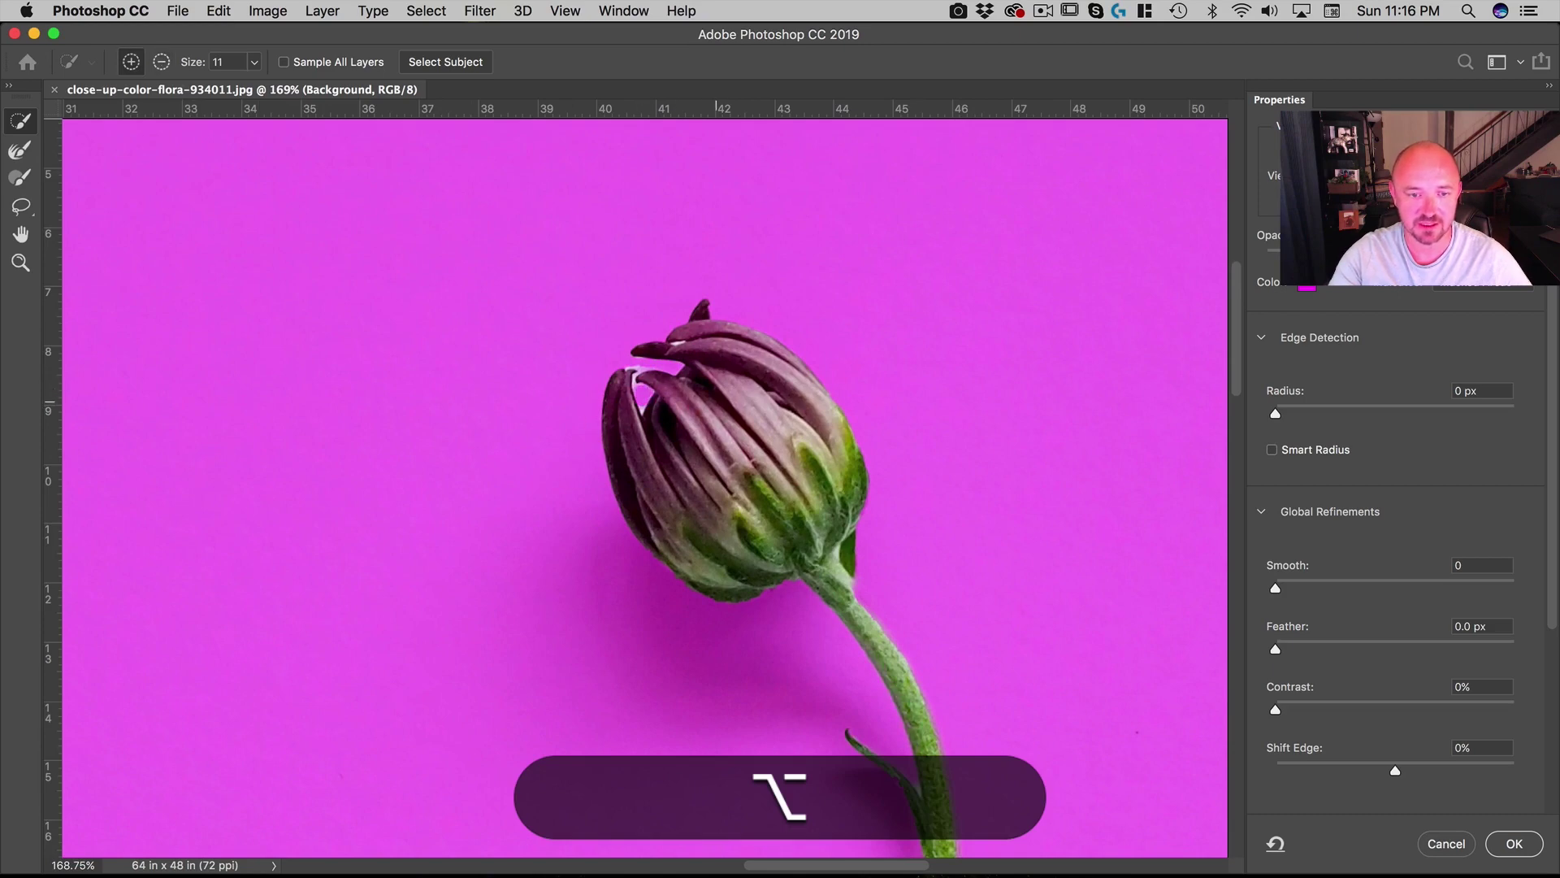
Step: Brush the Refine Edge tool along the bud's top and left edges, the leafy stem and a leaf tip
click(20, 150)
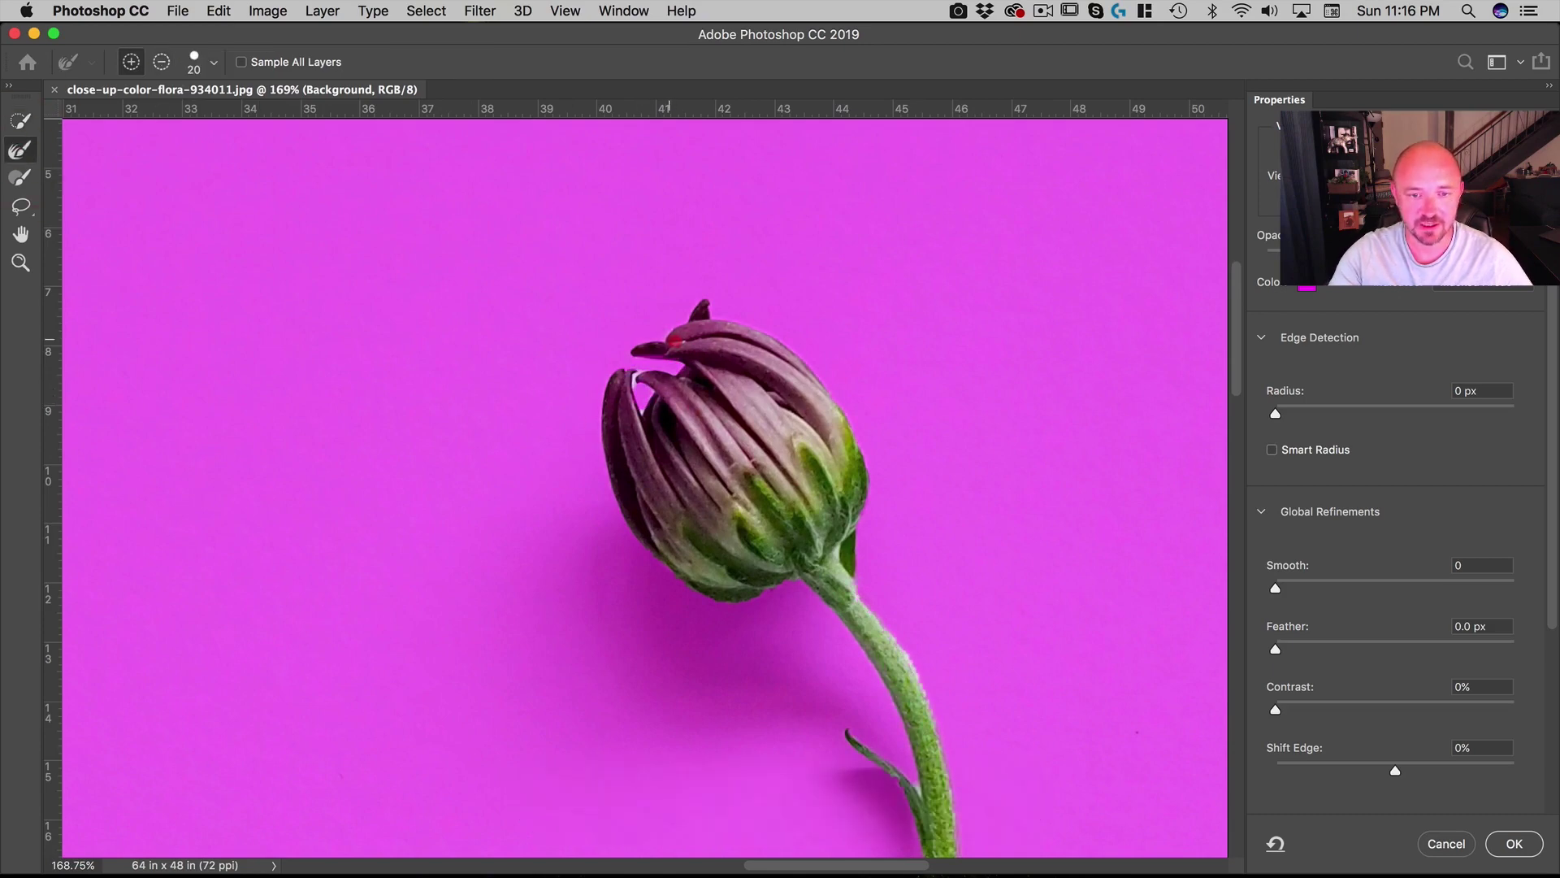
click(662, 337)
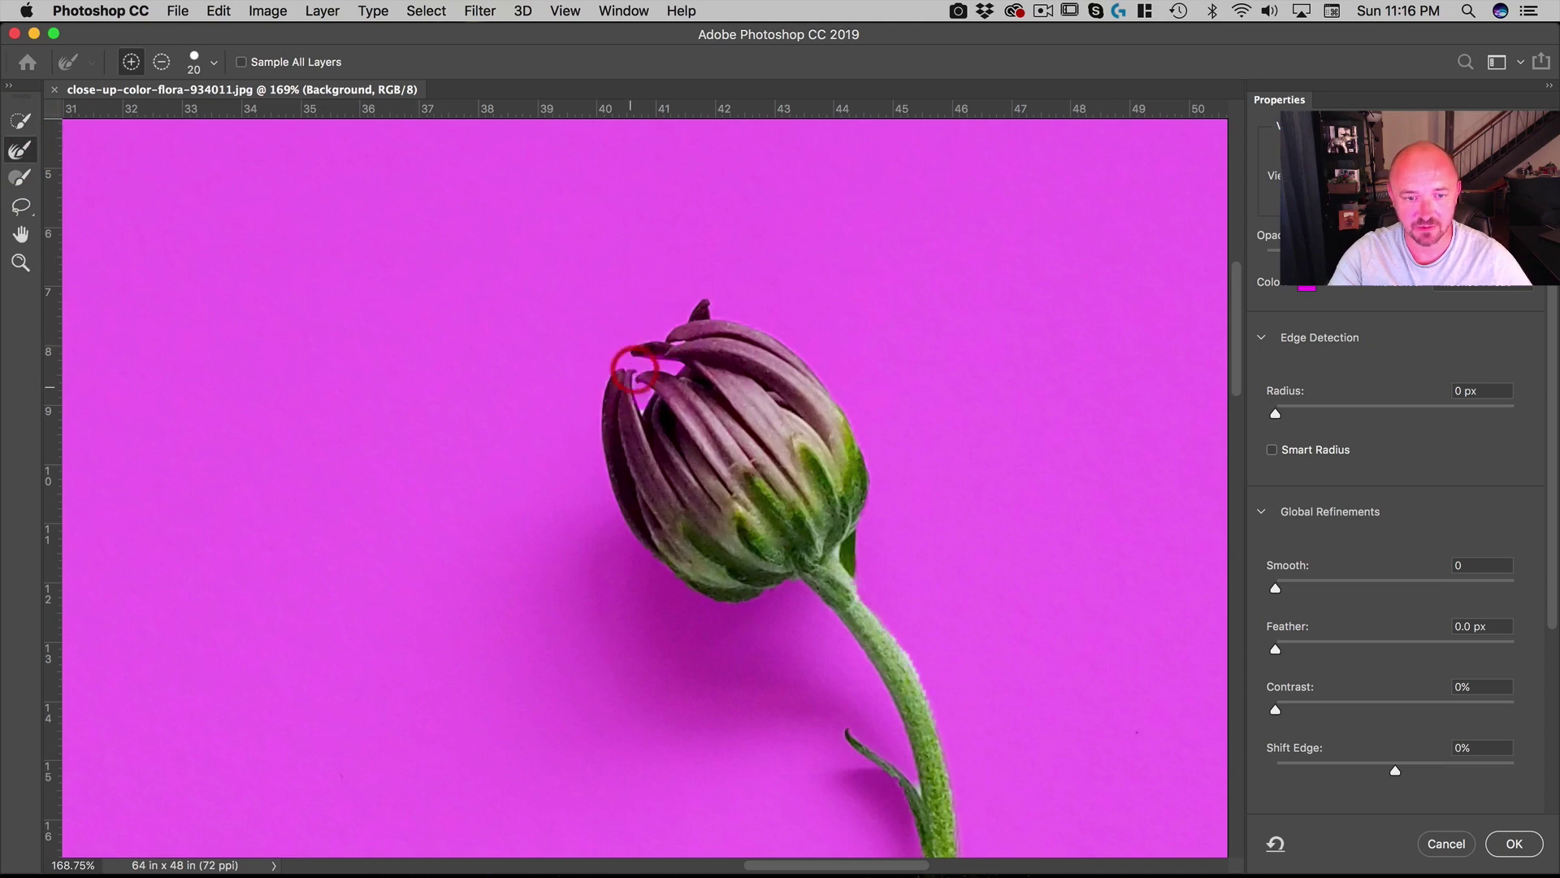
click(616, 390)
key(space)
drag(968, 593, 933, 349)
scroll(947, 398, down, 5)
click(961, 449)
click(859, 307)
key(space)
drag(868, 669, 845, 281)
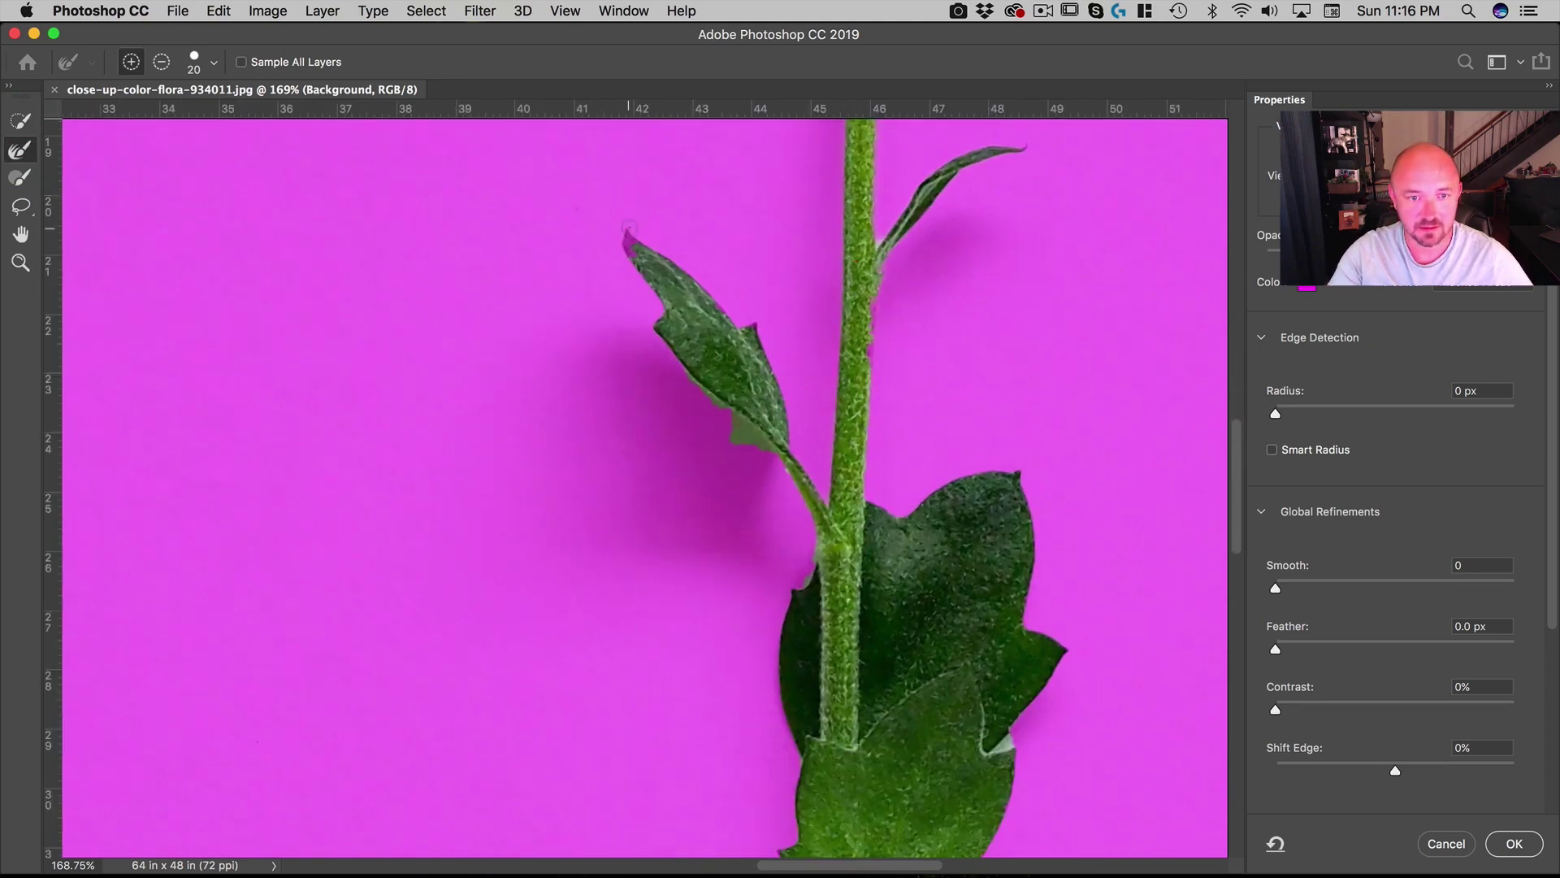
click(641, 251)
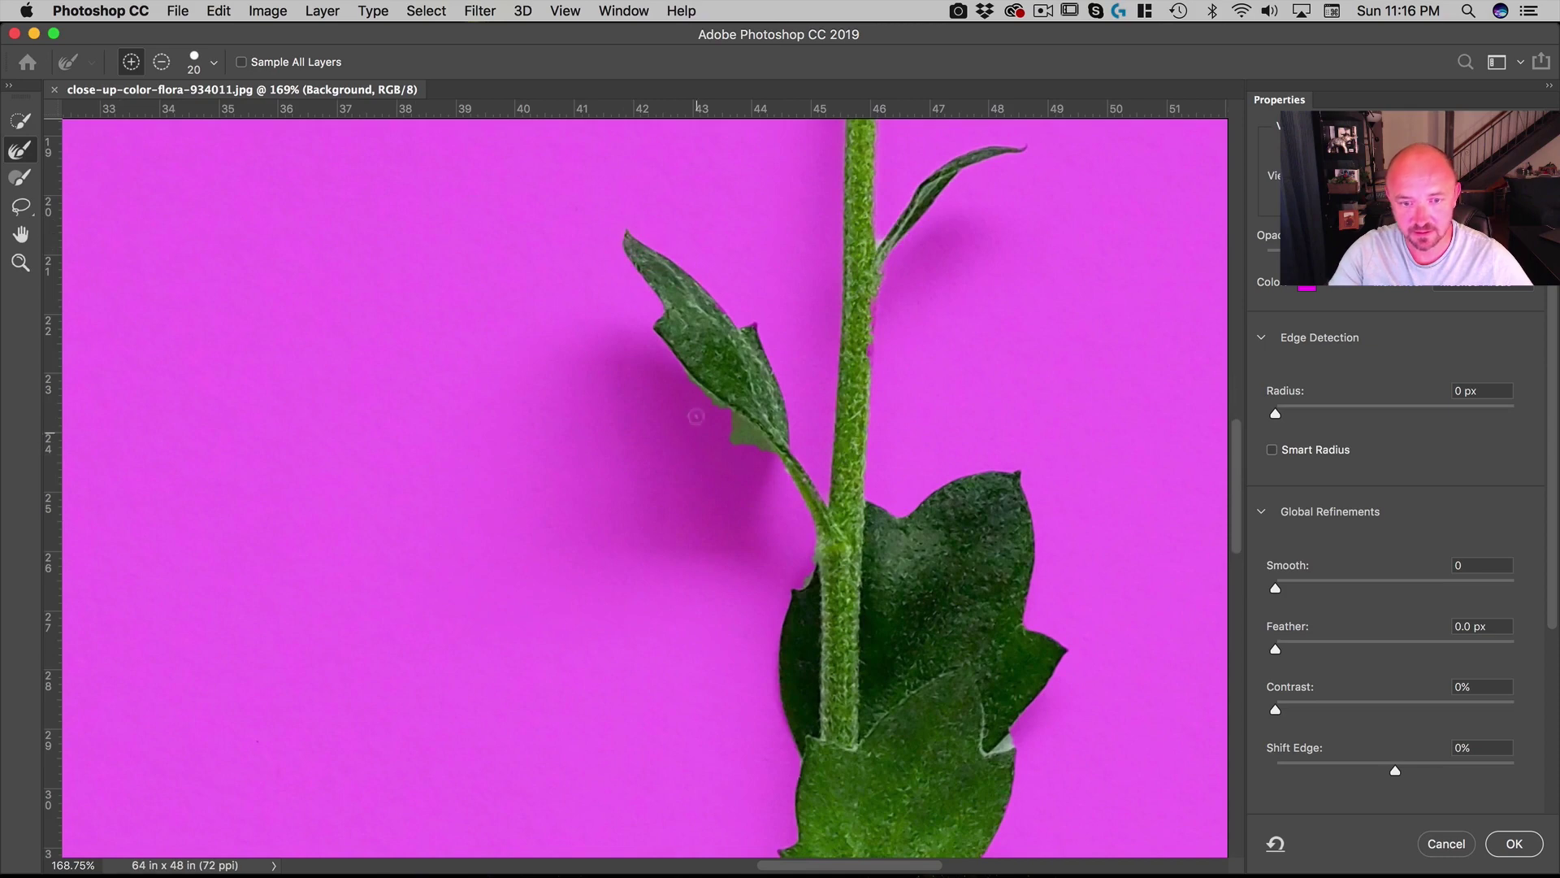
Step: Correct the upper leaf's selection with the Quick Selection brush and touch up its edge
click(20, 121)
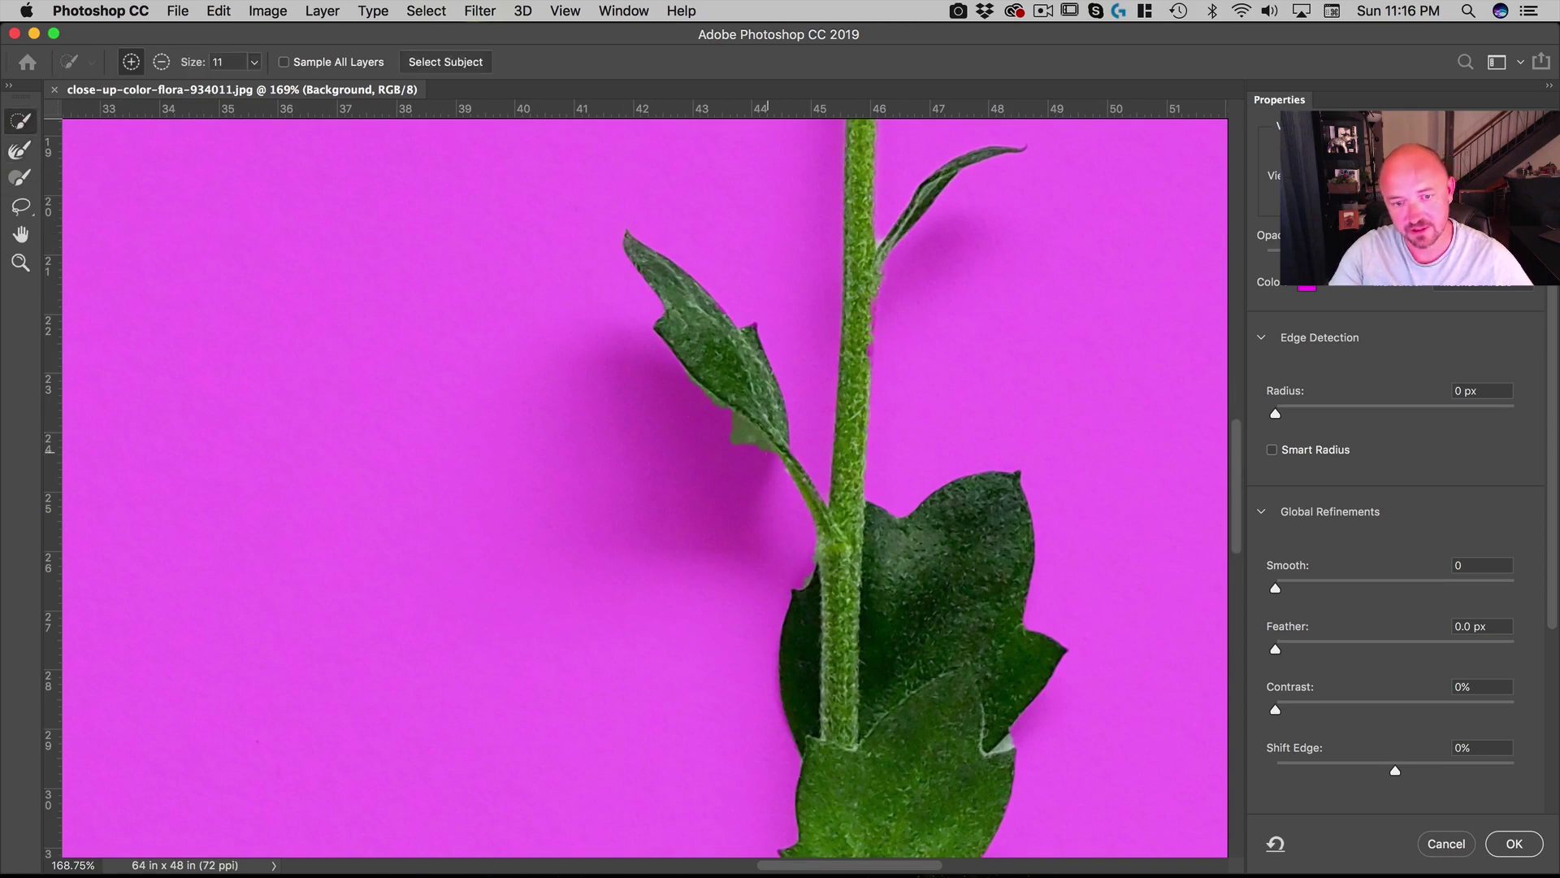
alt+click(752, 434)
alt+drag(715, 408, 690, 387)
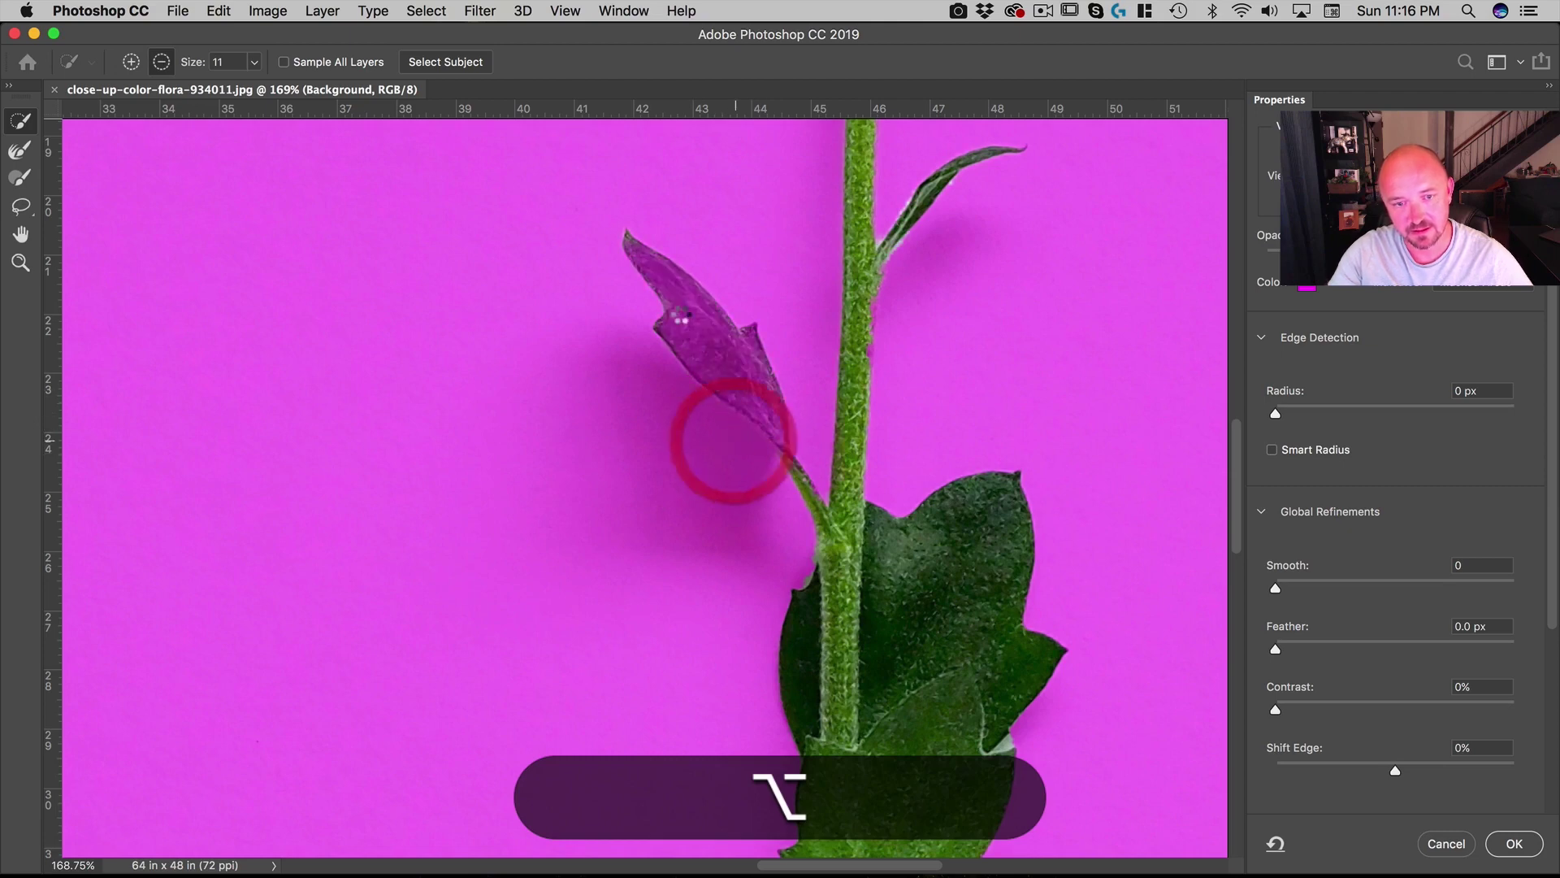
drag(653, 267, 745, 386)
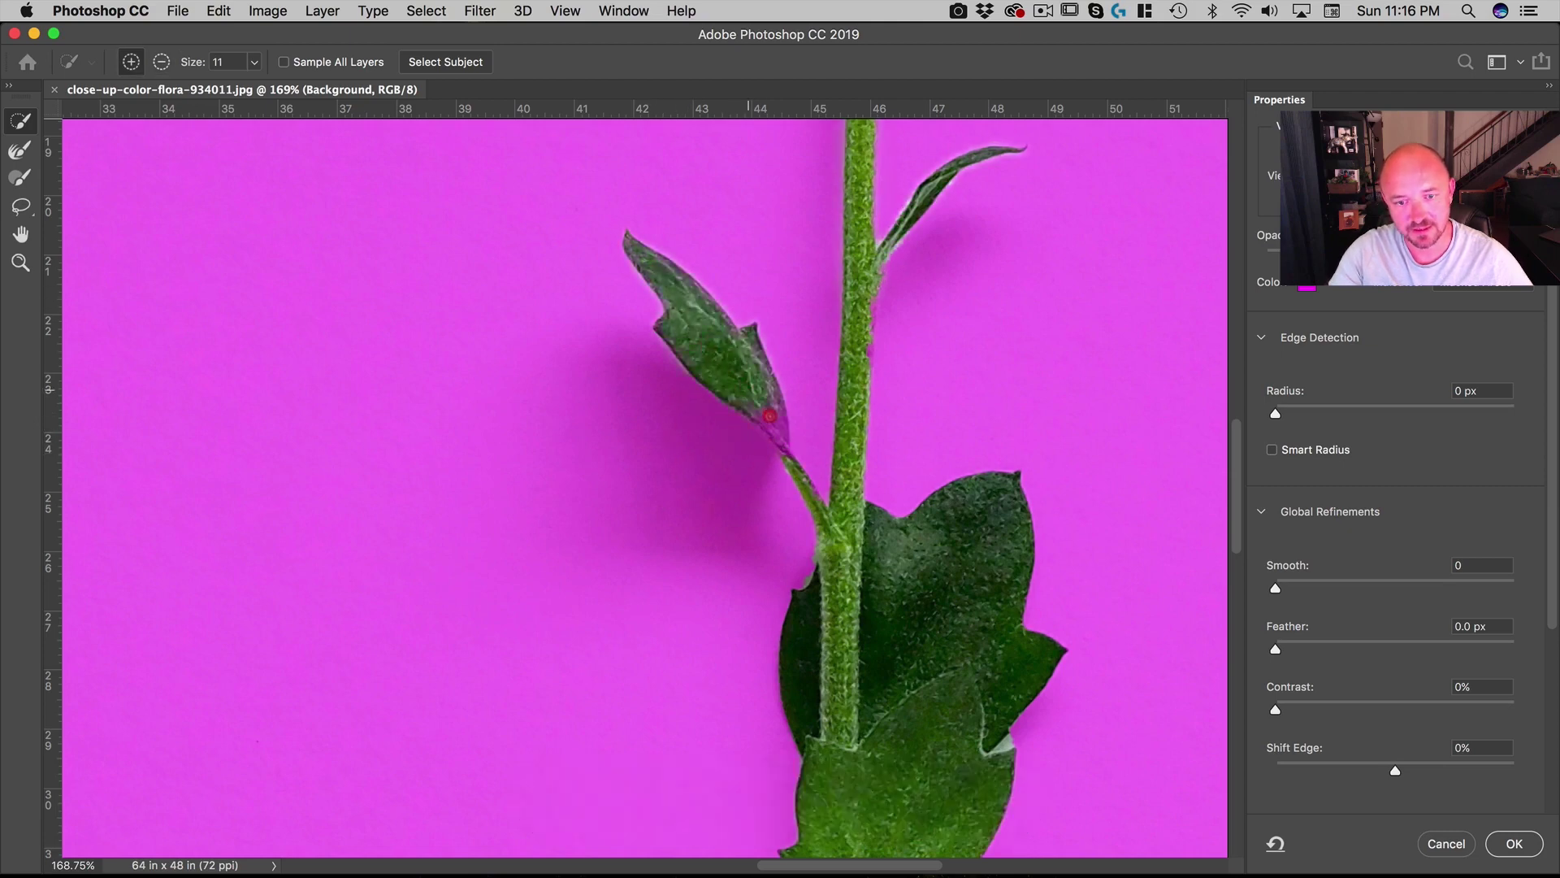
click(788, 458)
key(space)
drag(957, 524, 953, 196)
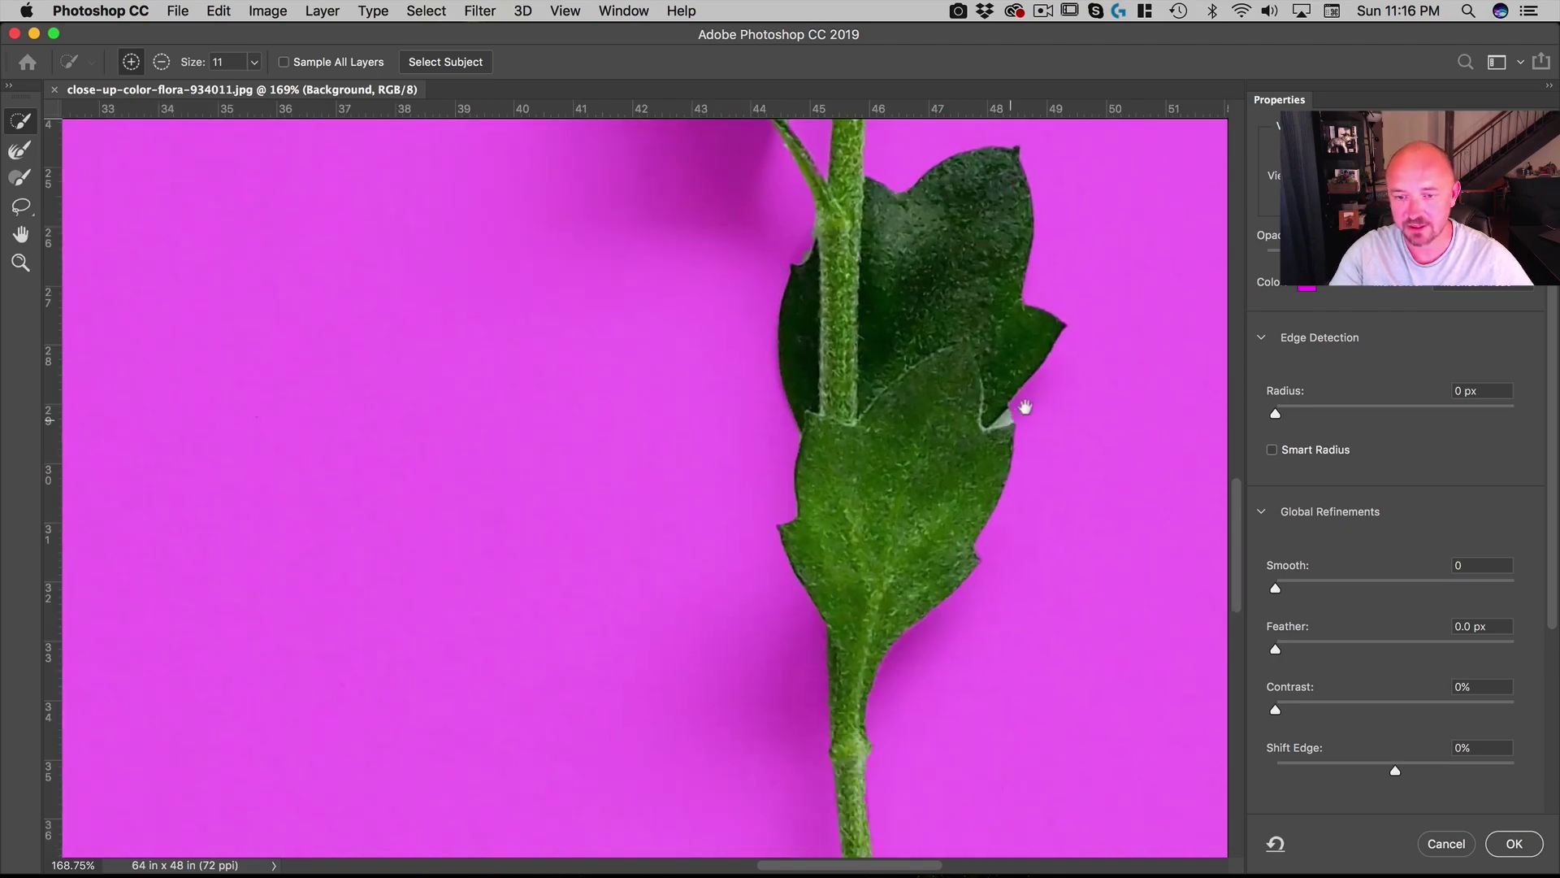
scroll(965, 401, down, 2)
scroll(966, 401, right, 1)
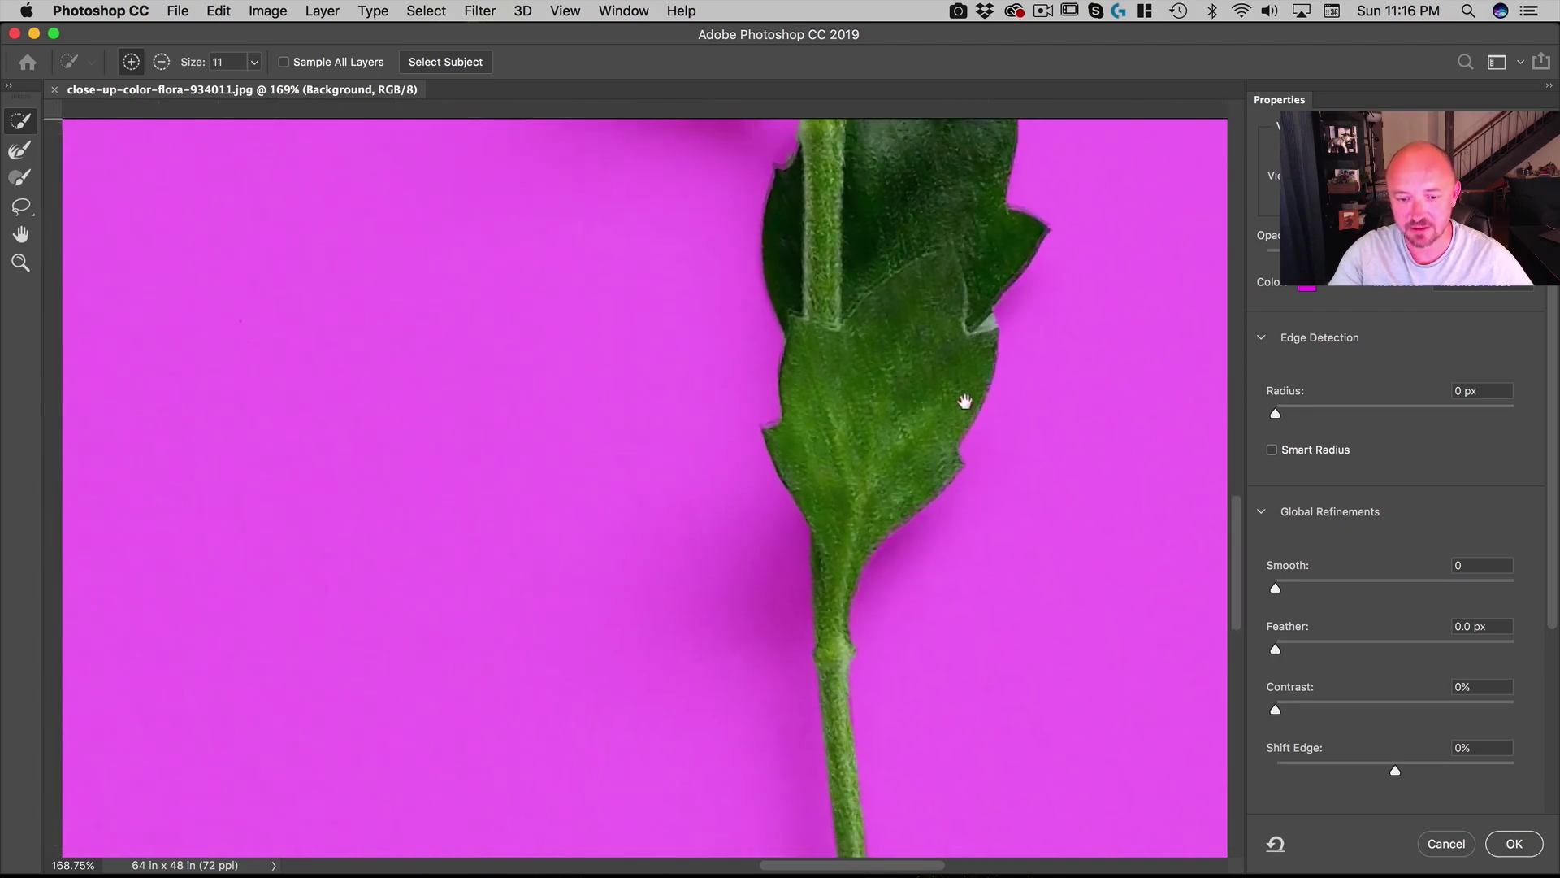
Step: Refine the lower leaf's notch and set edge detection to a 5 px Smart Radius
click(21, 152)
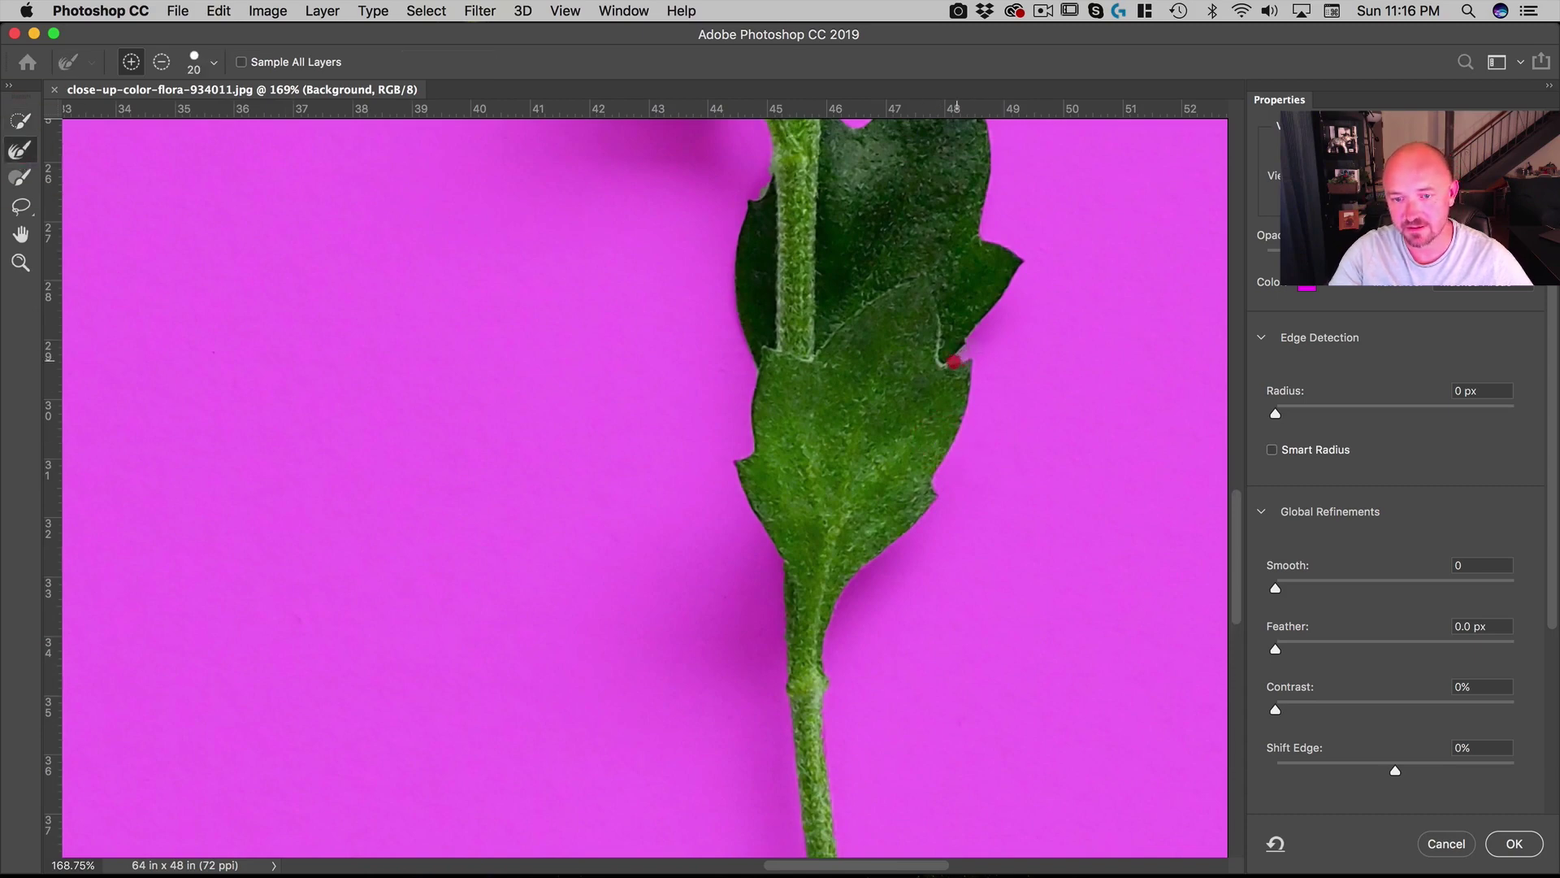
click(953, 361)
scroll(856, 499, down, 10)
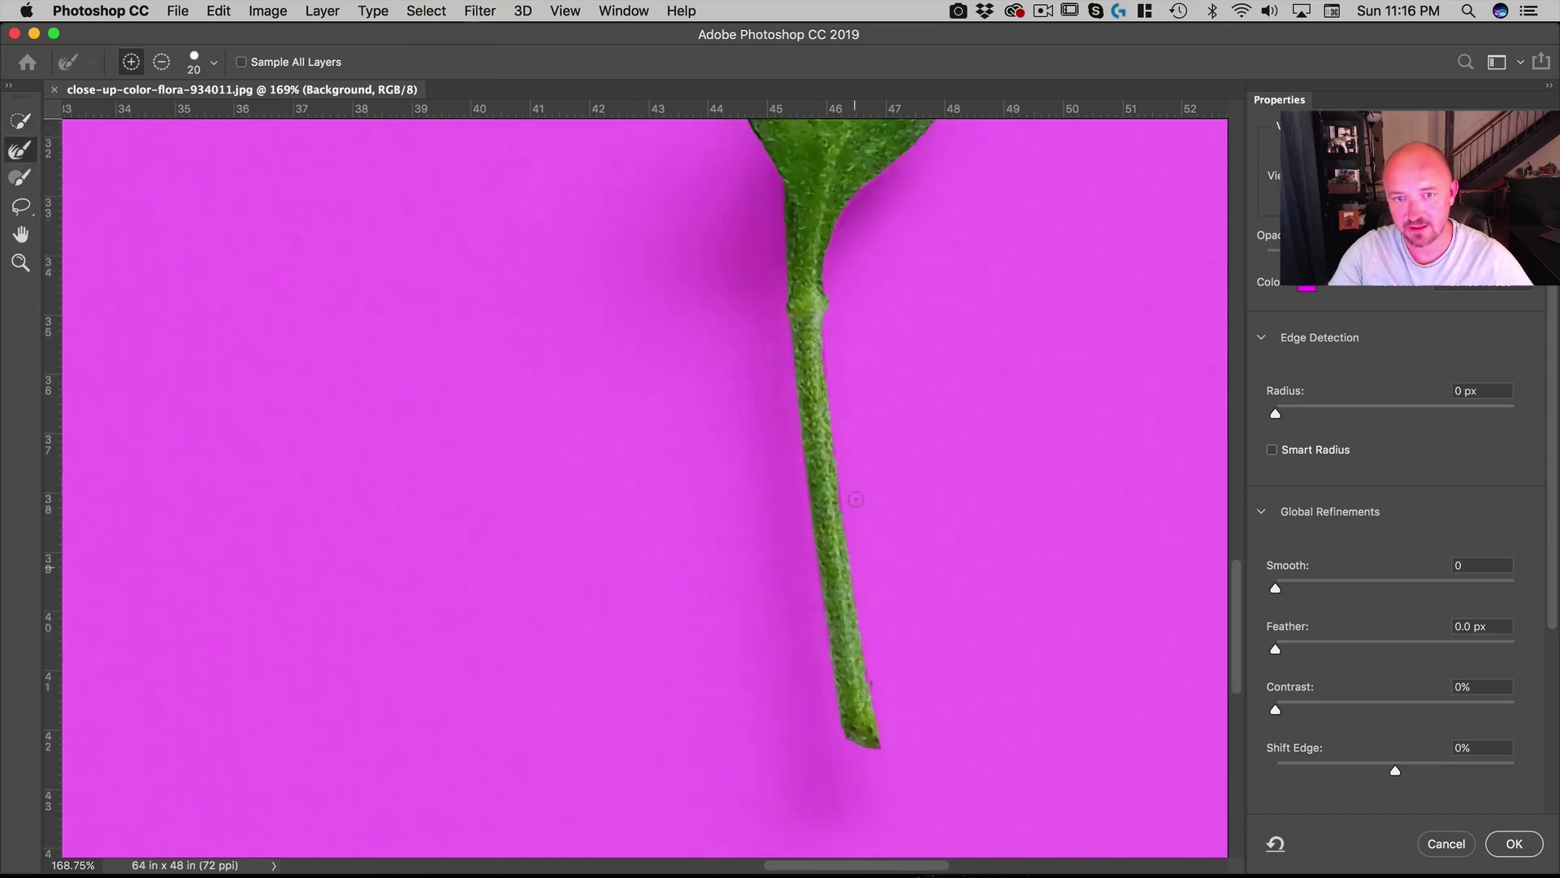
scroll(857, 494, up, 6)
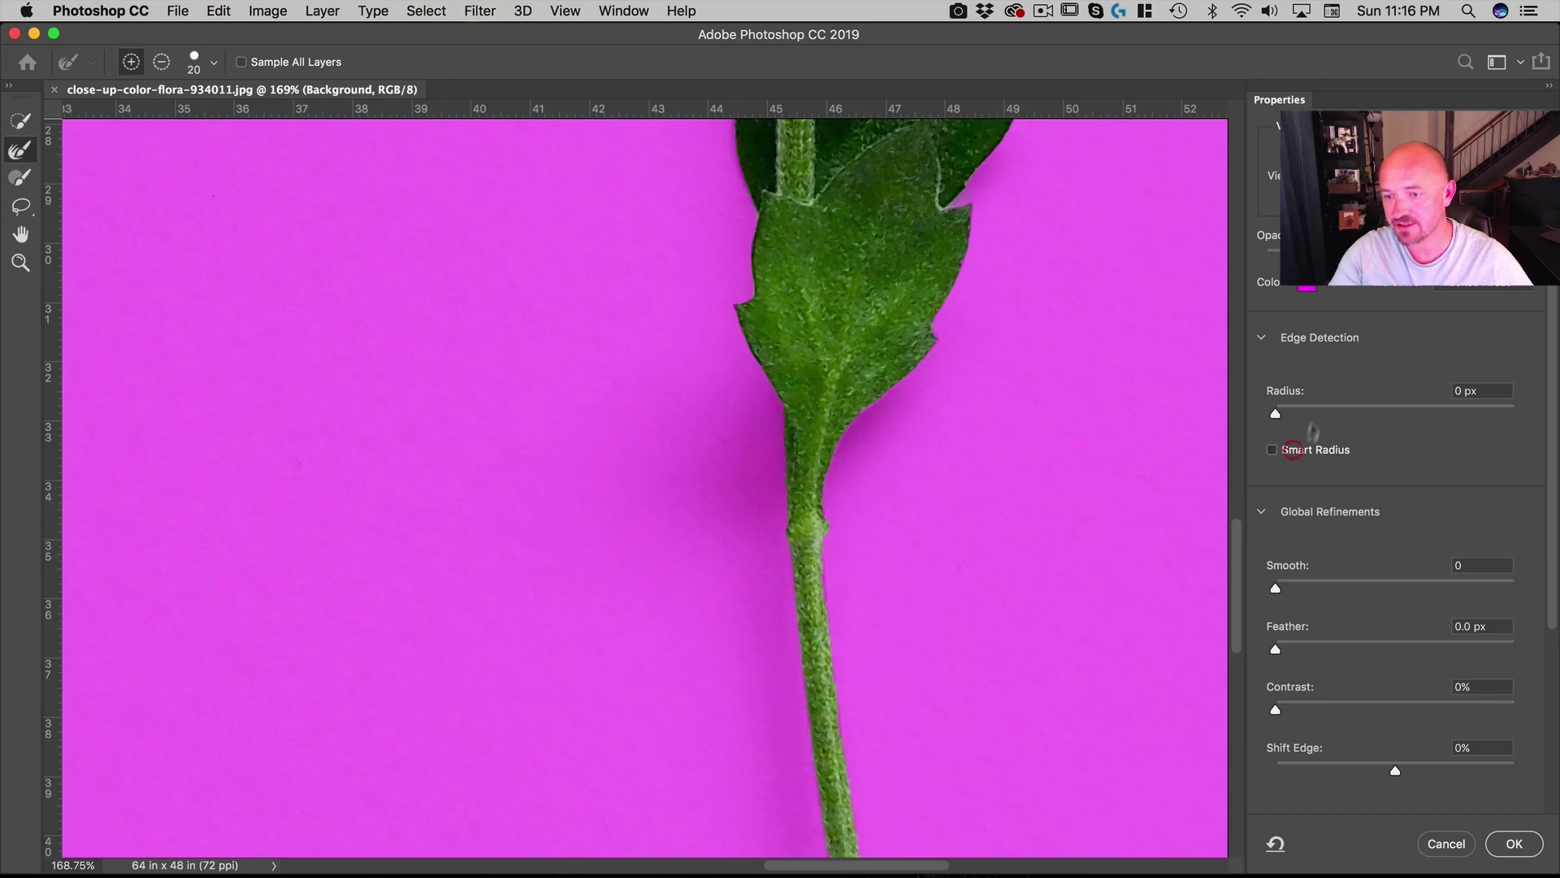
drag(1276, 413, 1304, 413)
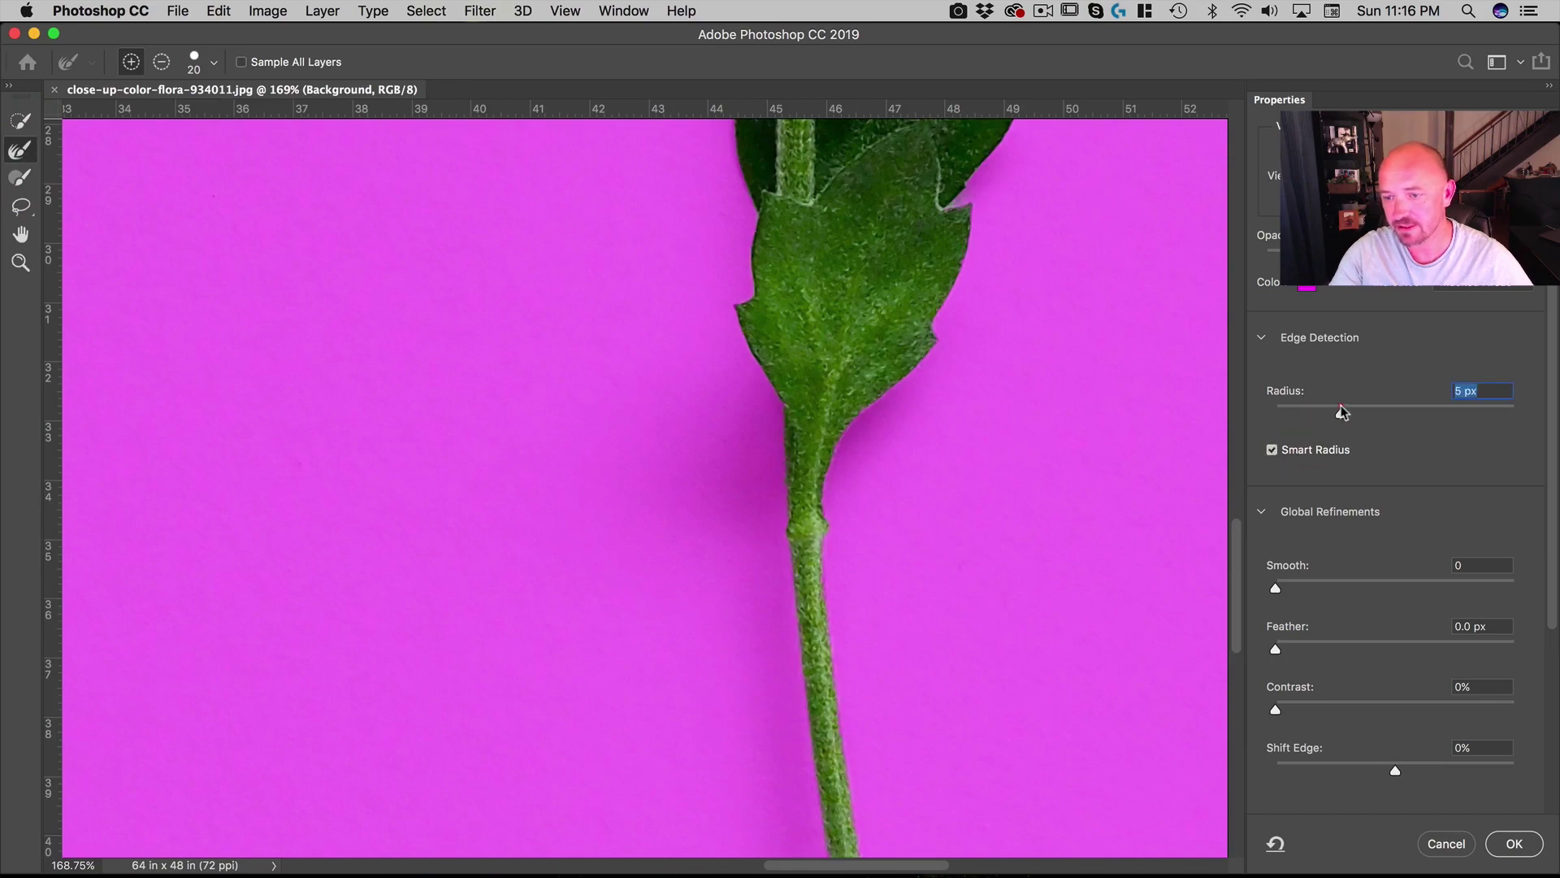
scroll(931, 449, up, 20)
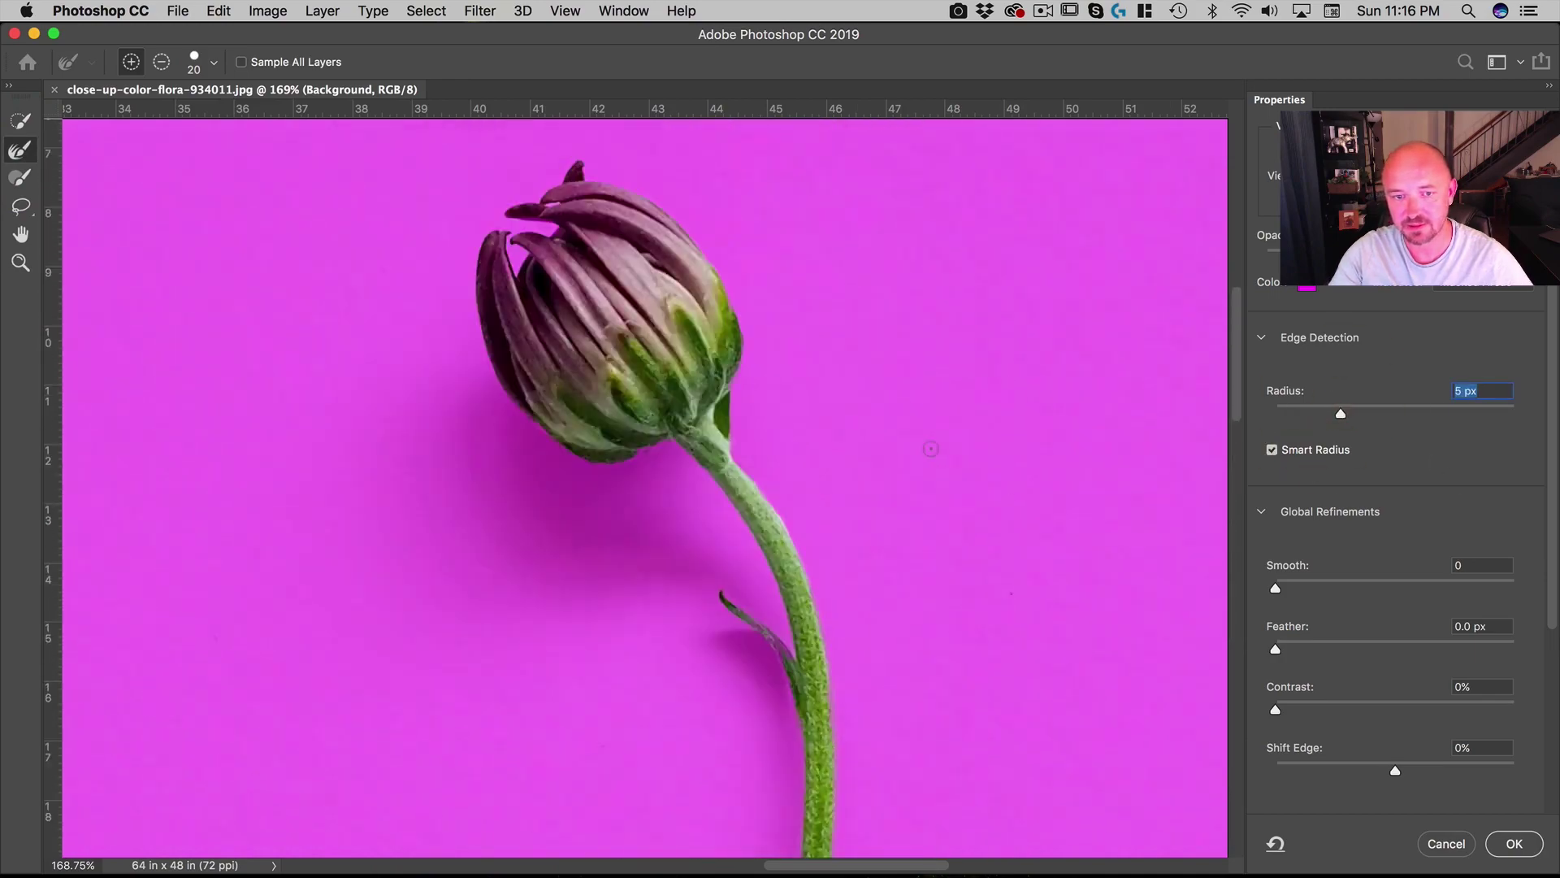
Step: Apply the refined selection and mask a Background copy layer to the flower
click(1503, 847)
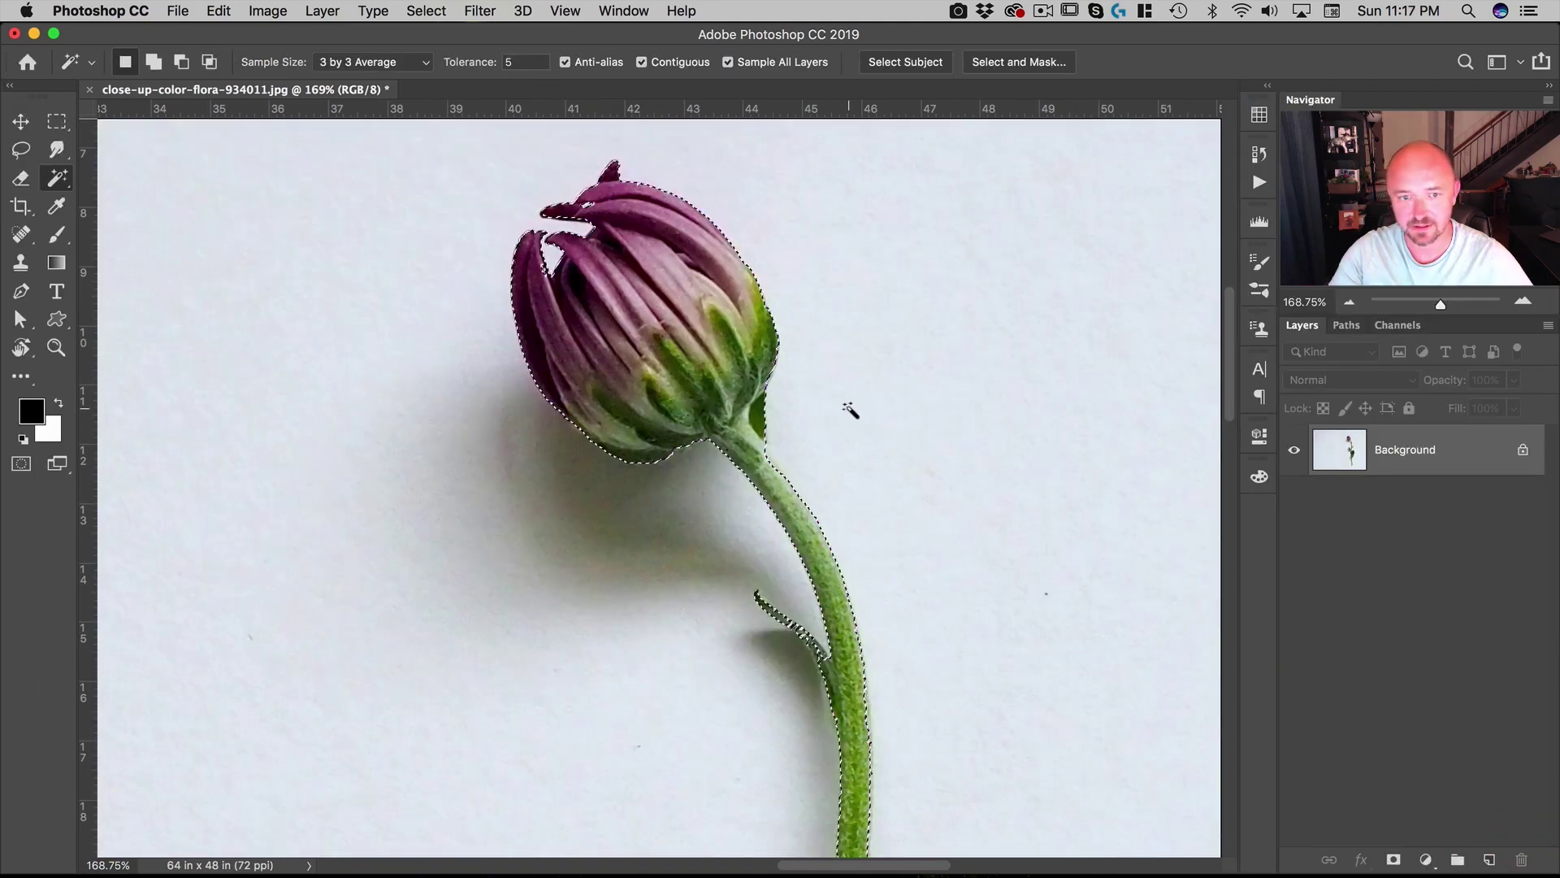
key(super+0)
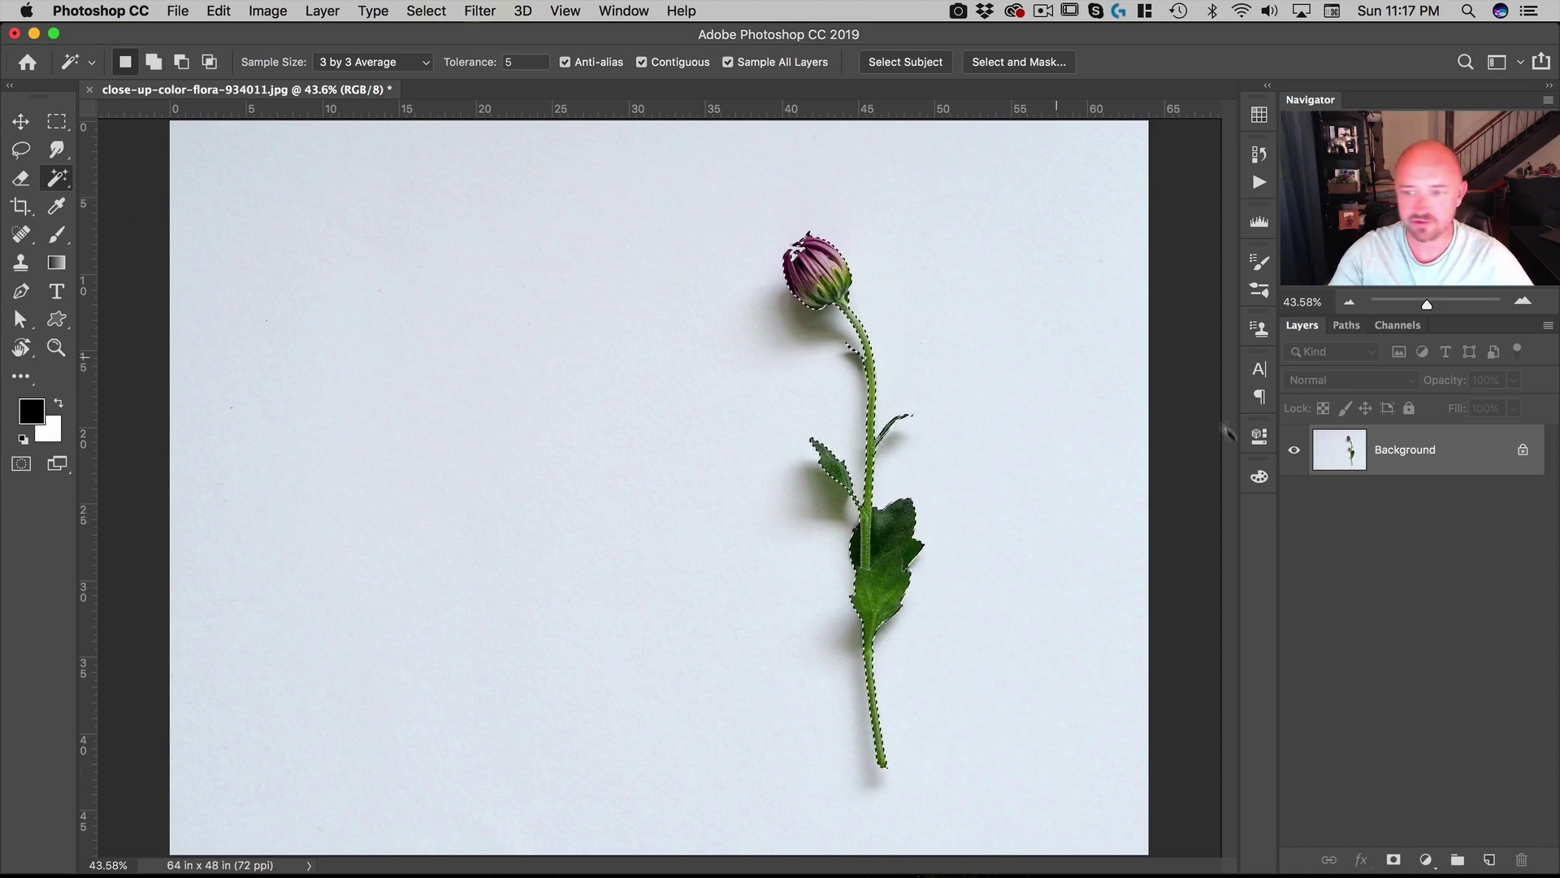
drag(1384, 462, 1492, 855)
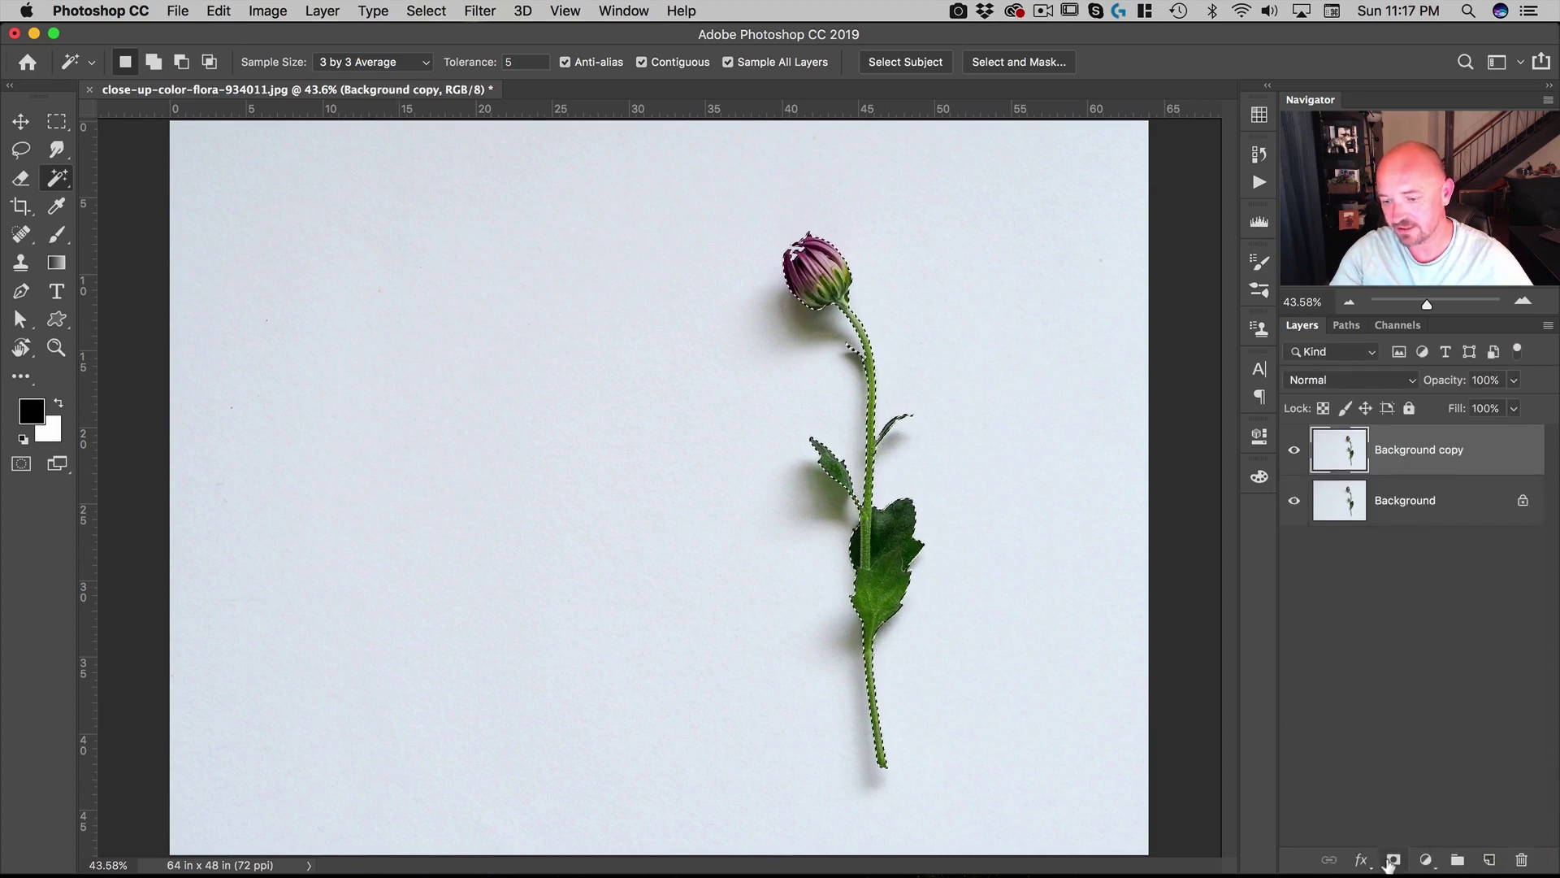
click(1394, 859)
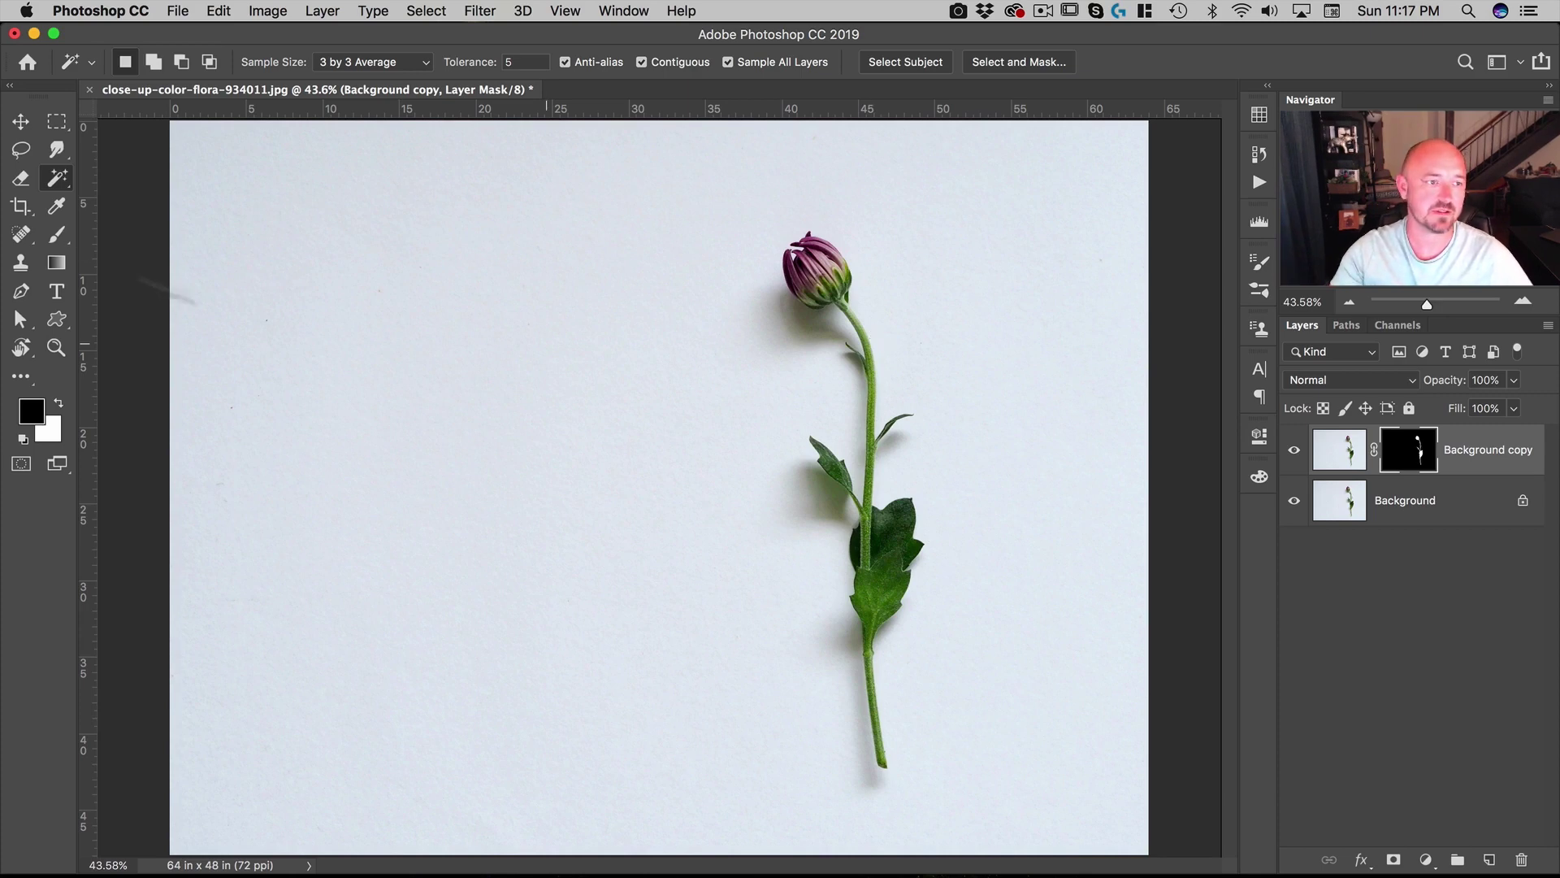
Step: Duplicate Background again as Background copy 2 and hide the masked Background copy
click(20, 121)
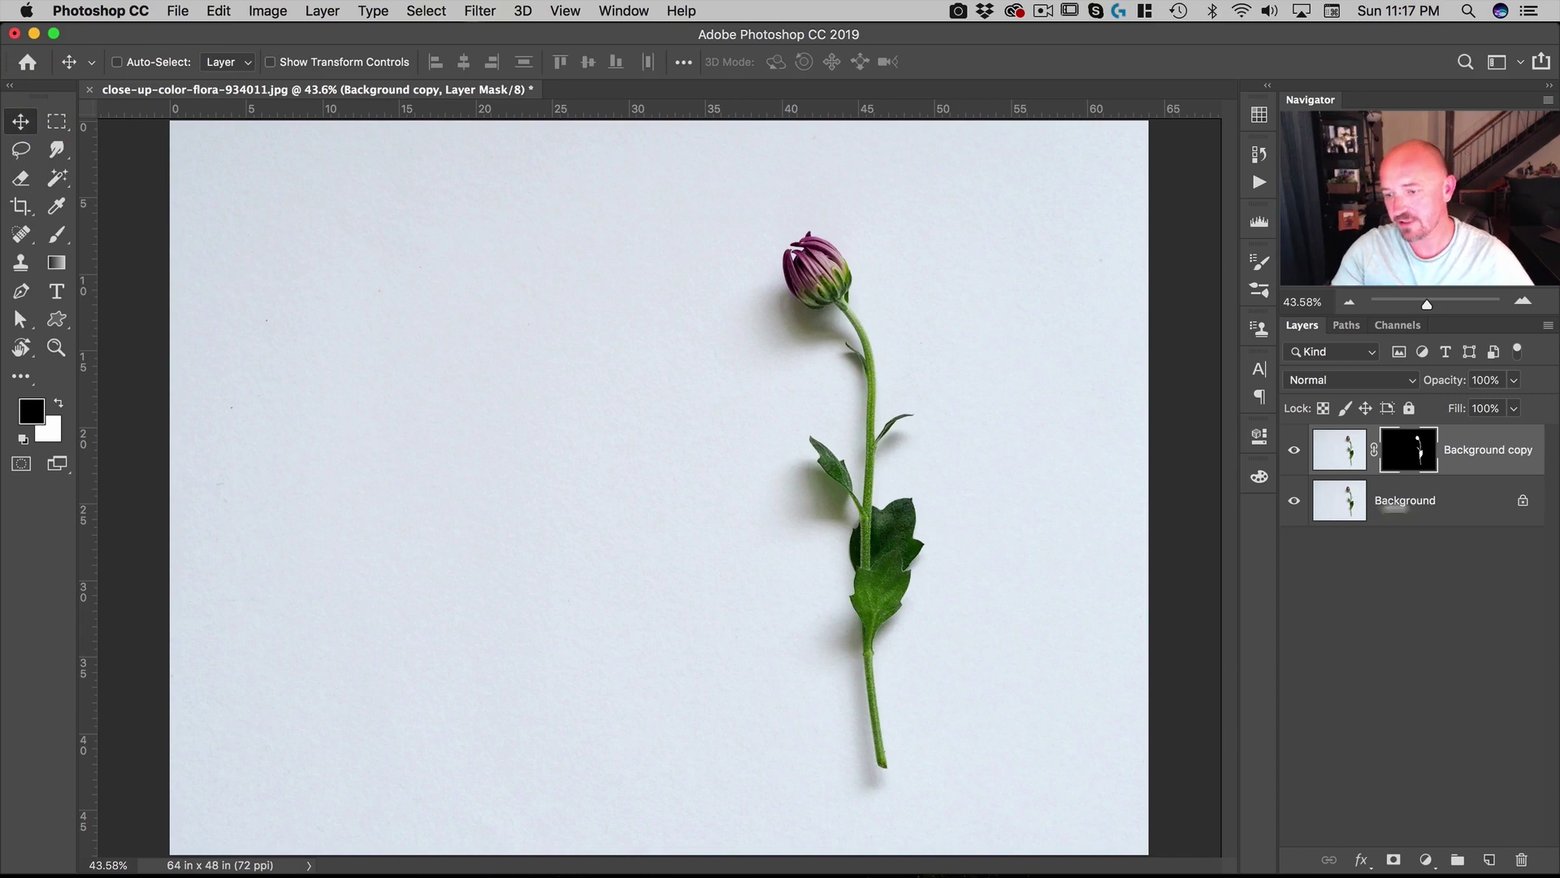
click(1372, 504)
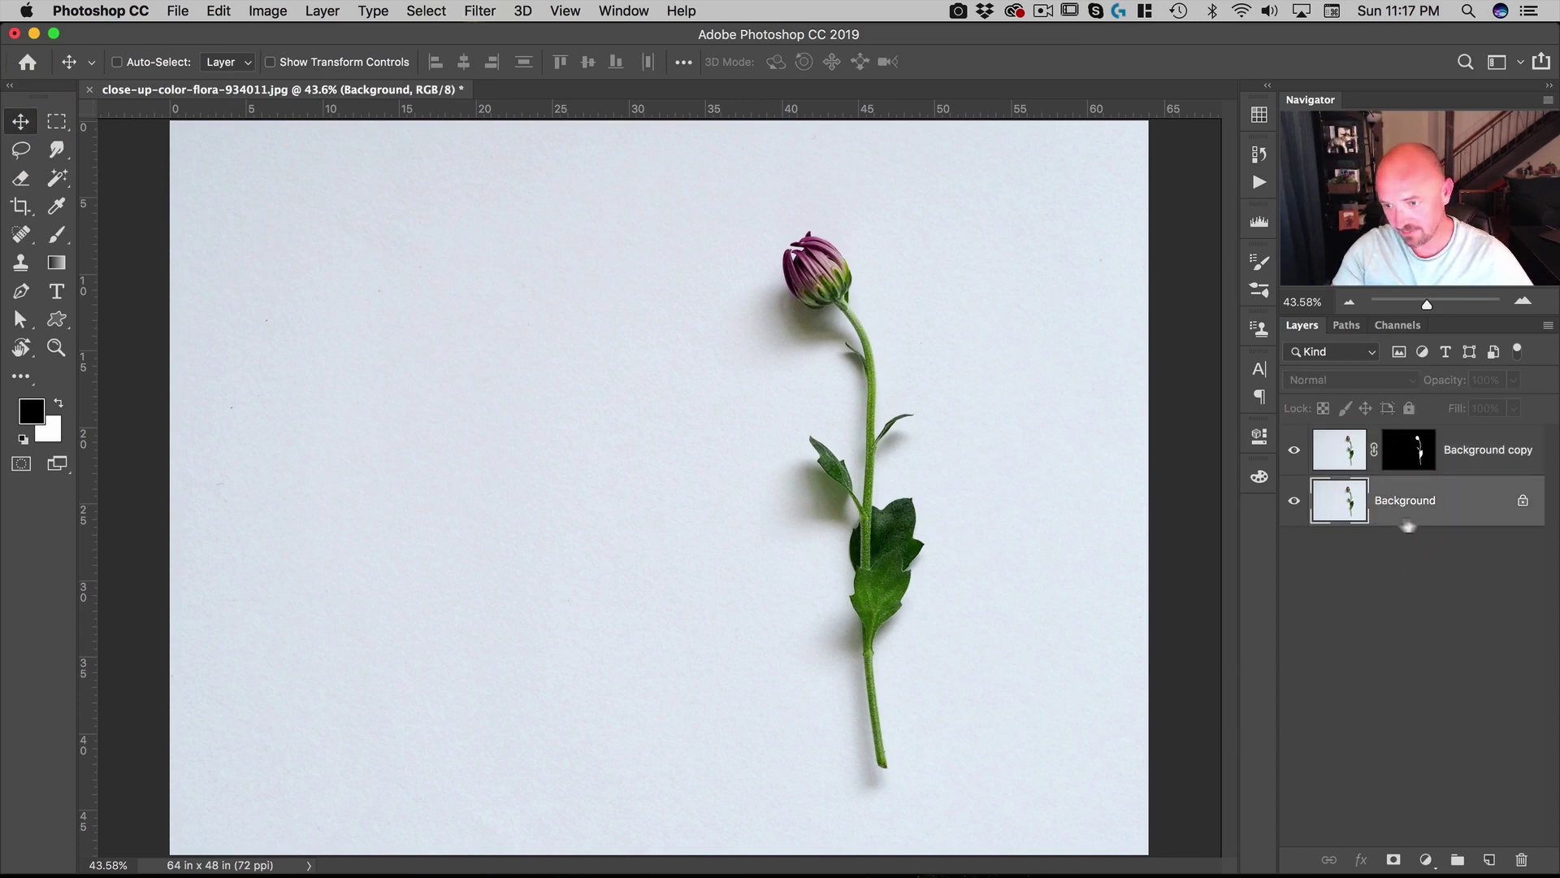
mouse_move(1438, 509)
mouse_down()
mouse_move(1438, 760)
mouse_move(1463, 849)
mouse_move(1438, 515)
mouse_up()
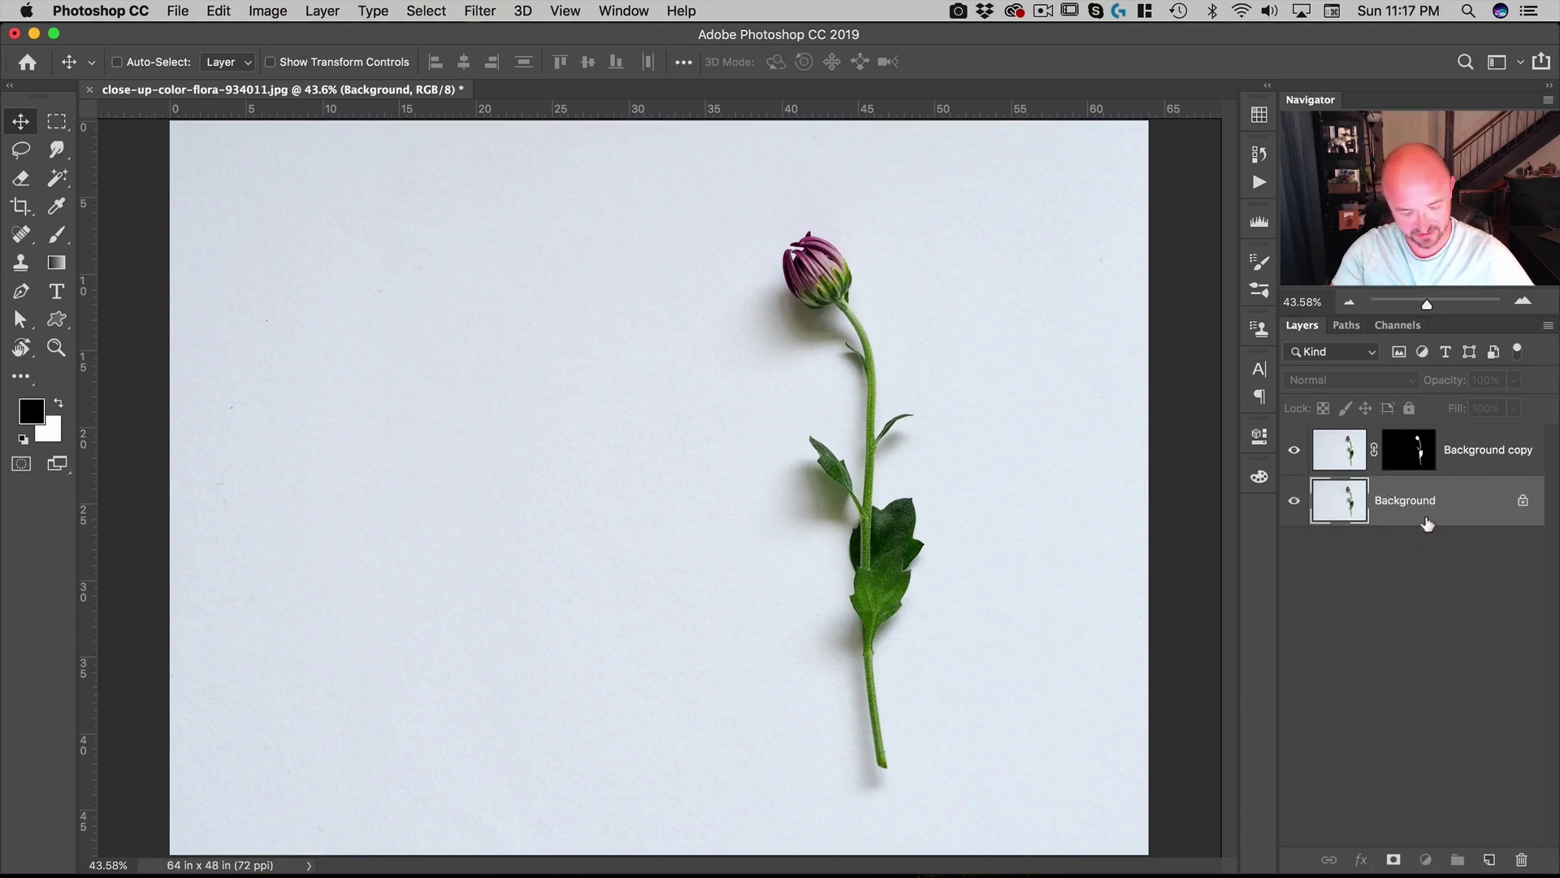
key(super+j)
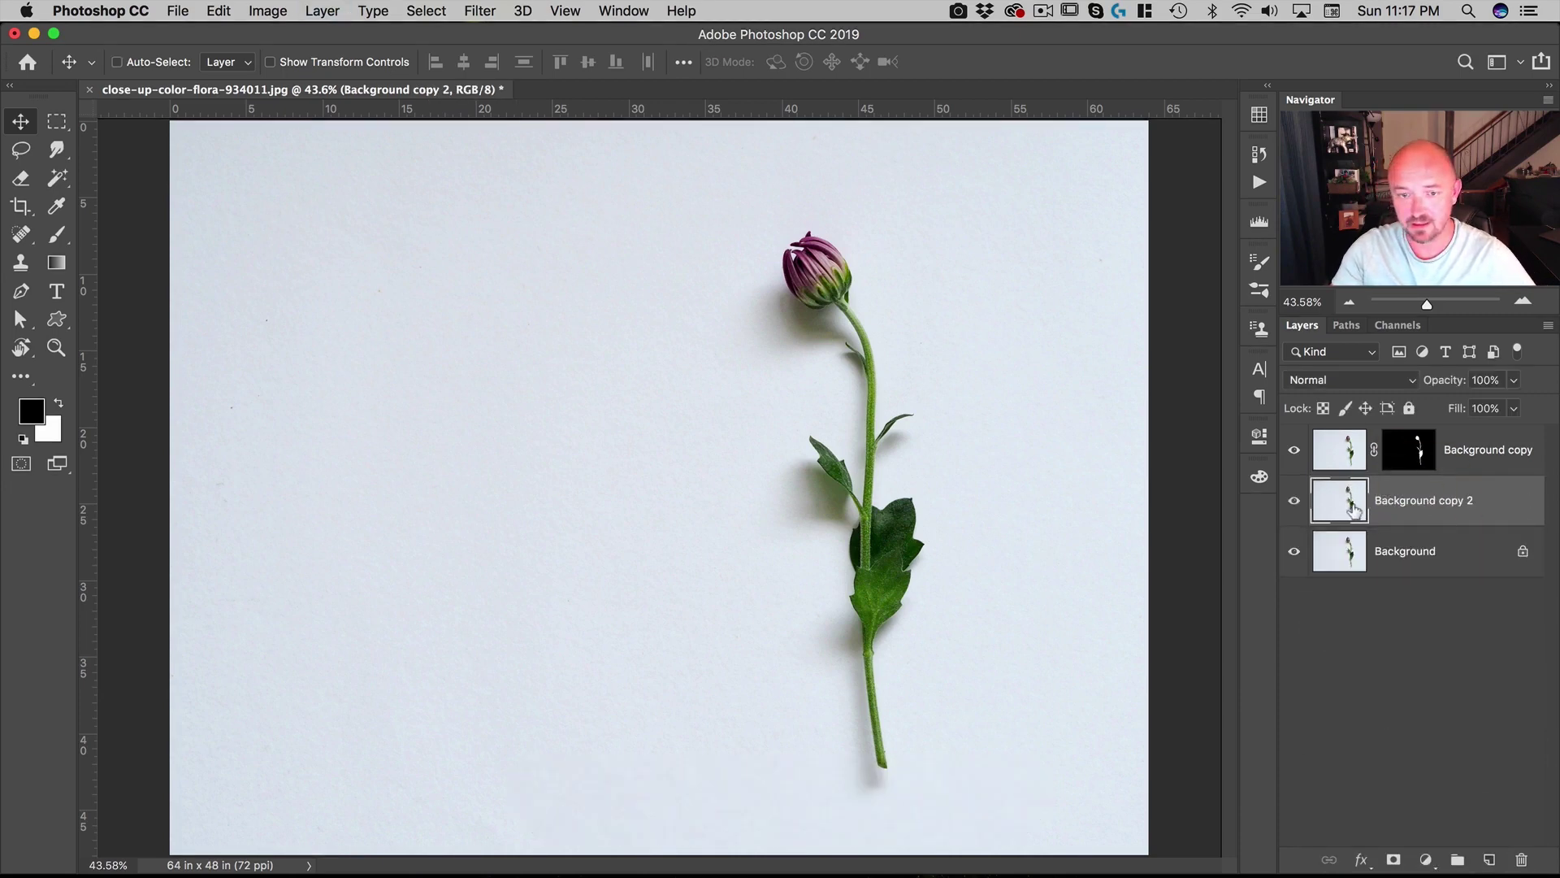
click(1296, 451)
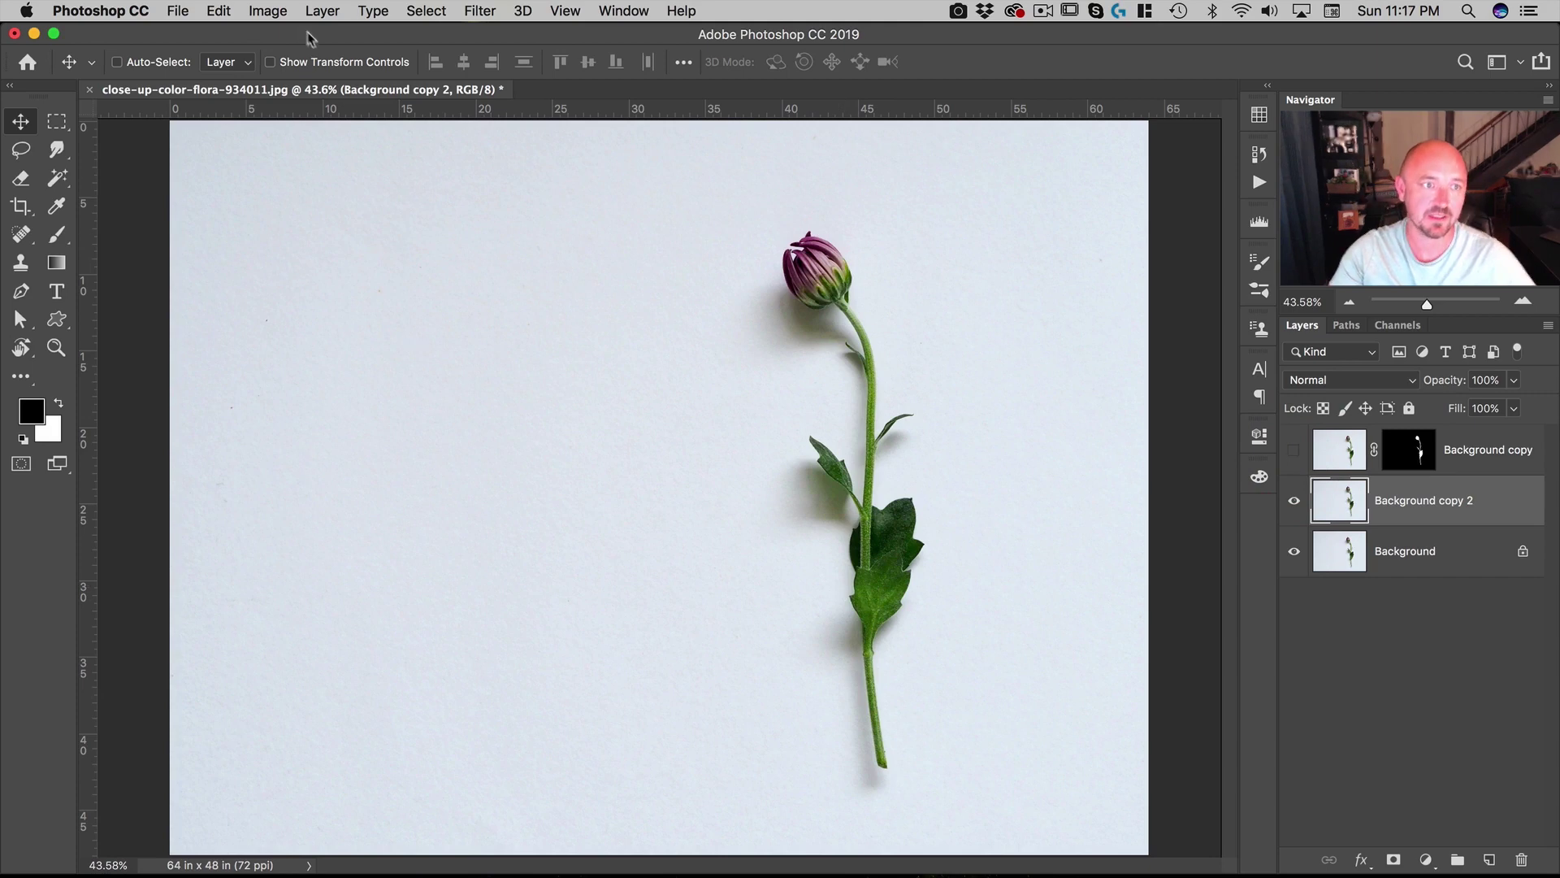
Step: Apply a default Black & White adjustment to Background copy 2 and inspect the paper up close
click(275, 11)
mouse_move(280, 70)
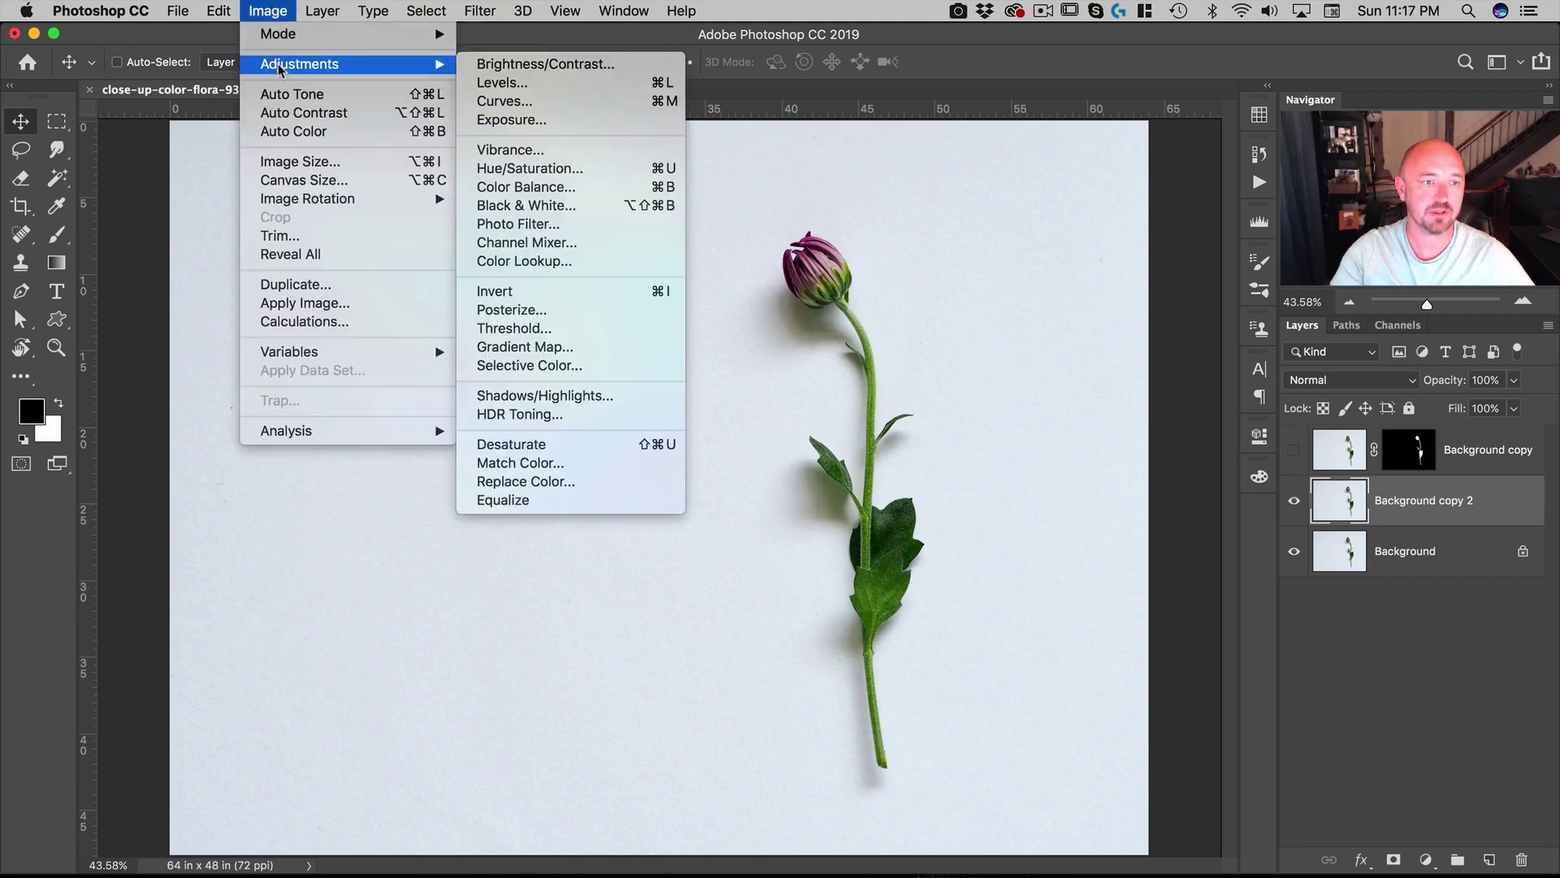
click(666, 208)
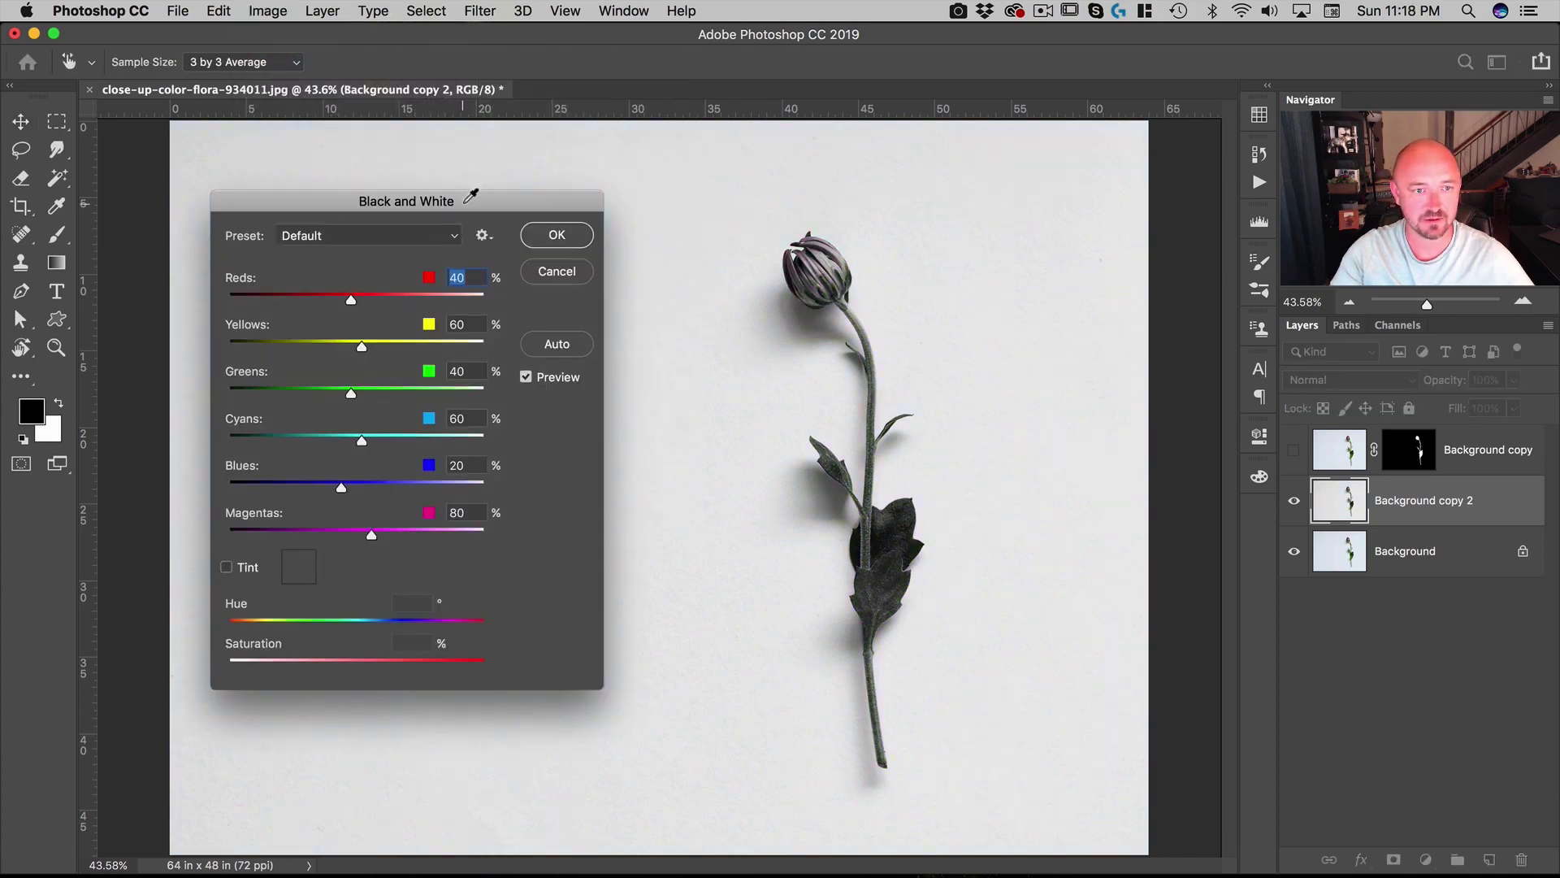
drag(471, 196, 465, 166)
click(551, 199)
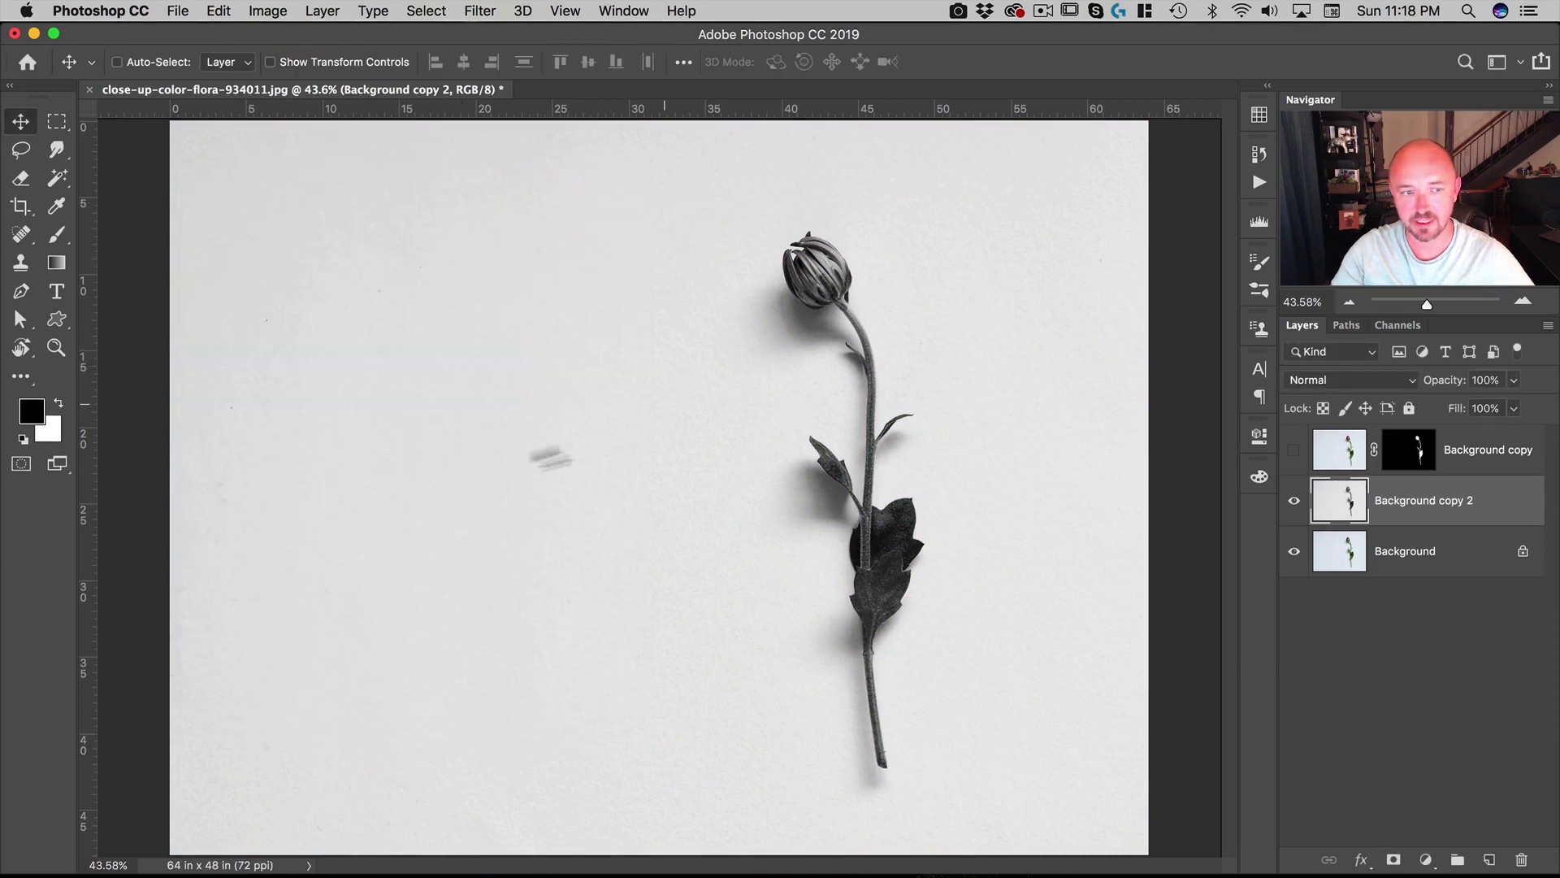
drag(223, 163, 331, 149)
drag(915, 371, 494, 182)
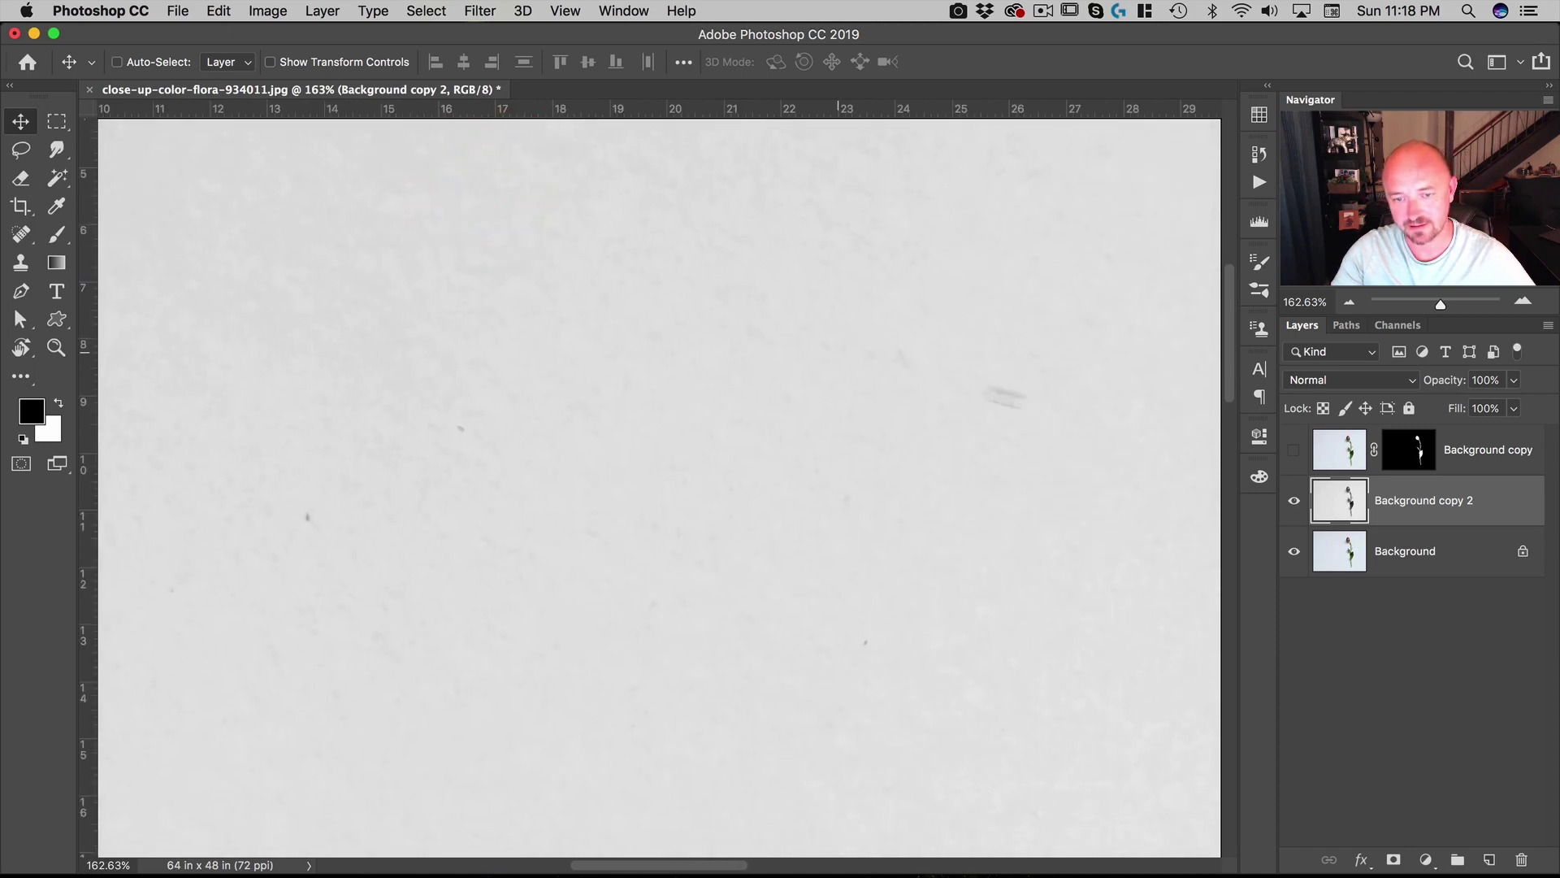
drag(1052, 407, 850, 279)
drag(681, 414, 652, 398)
click(913, 382)
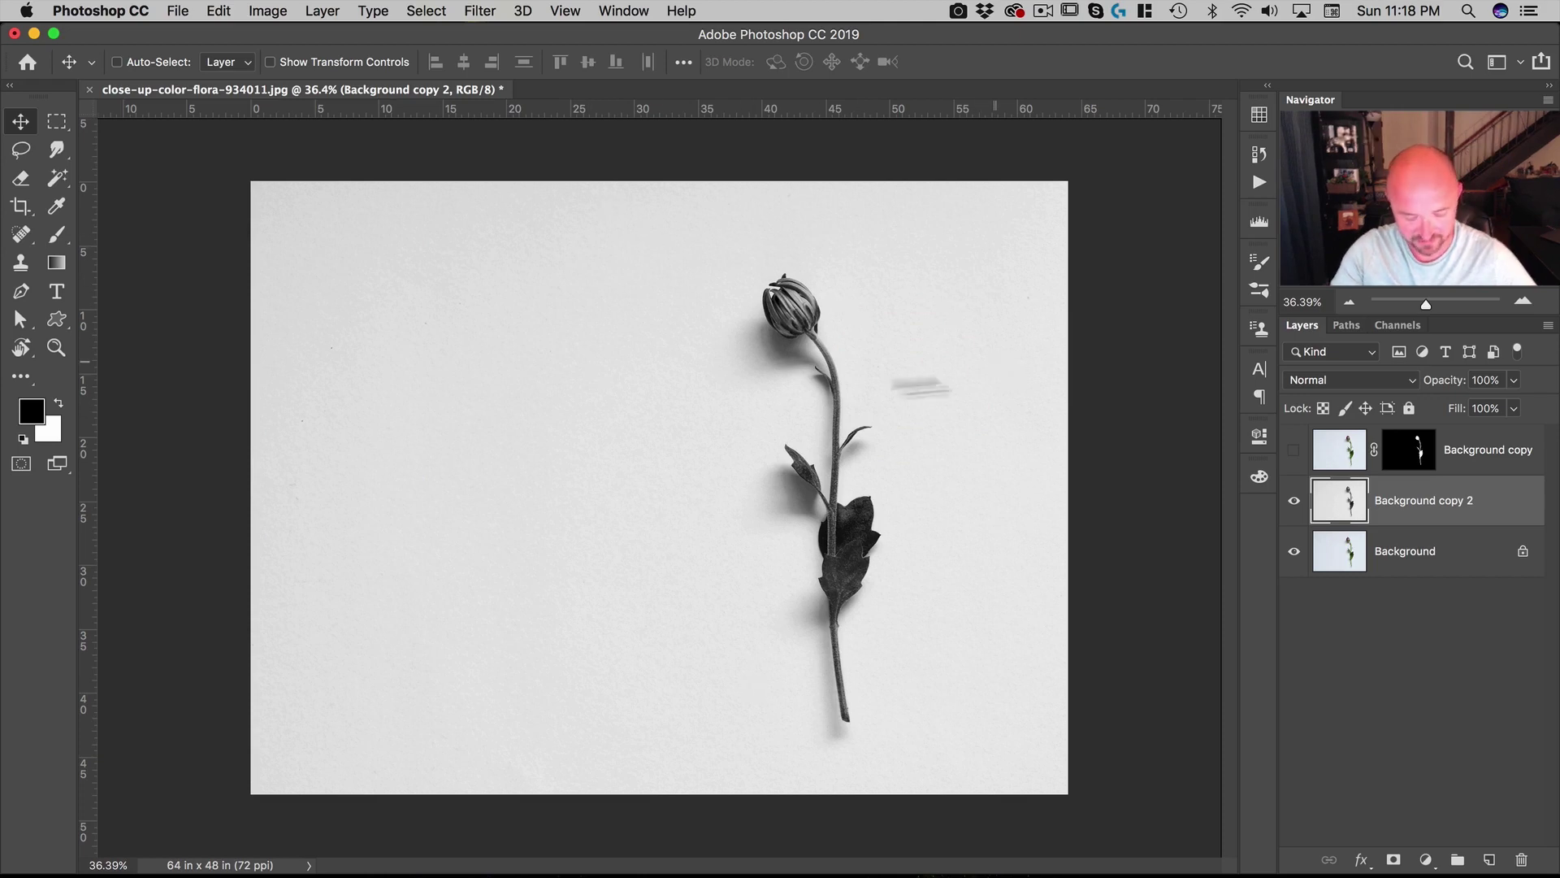
Step: Apply a Curves adjustment with the white input slider moved to about 221
click(272, 11)
mouse_move(279, 37)
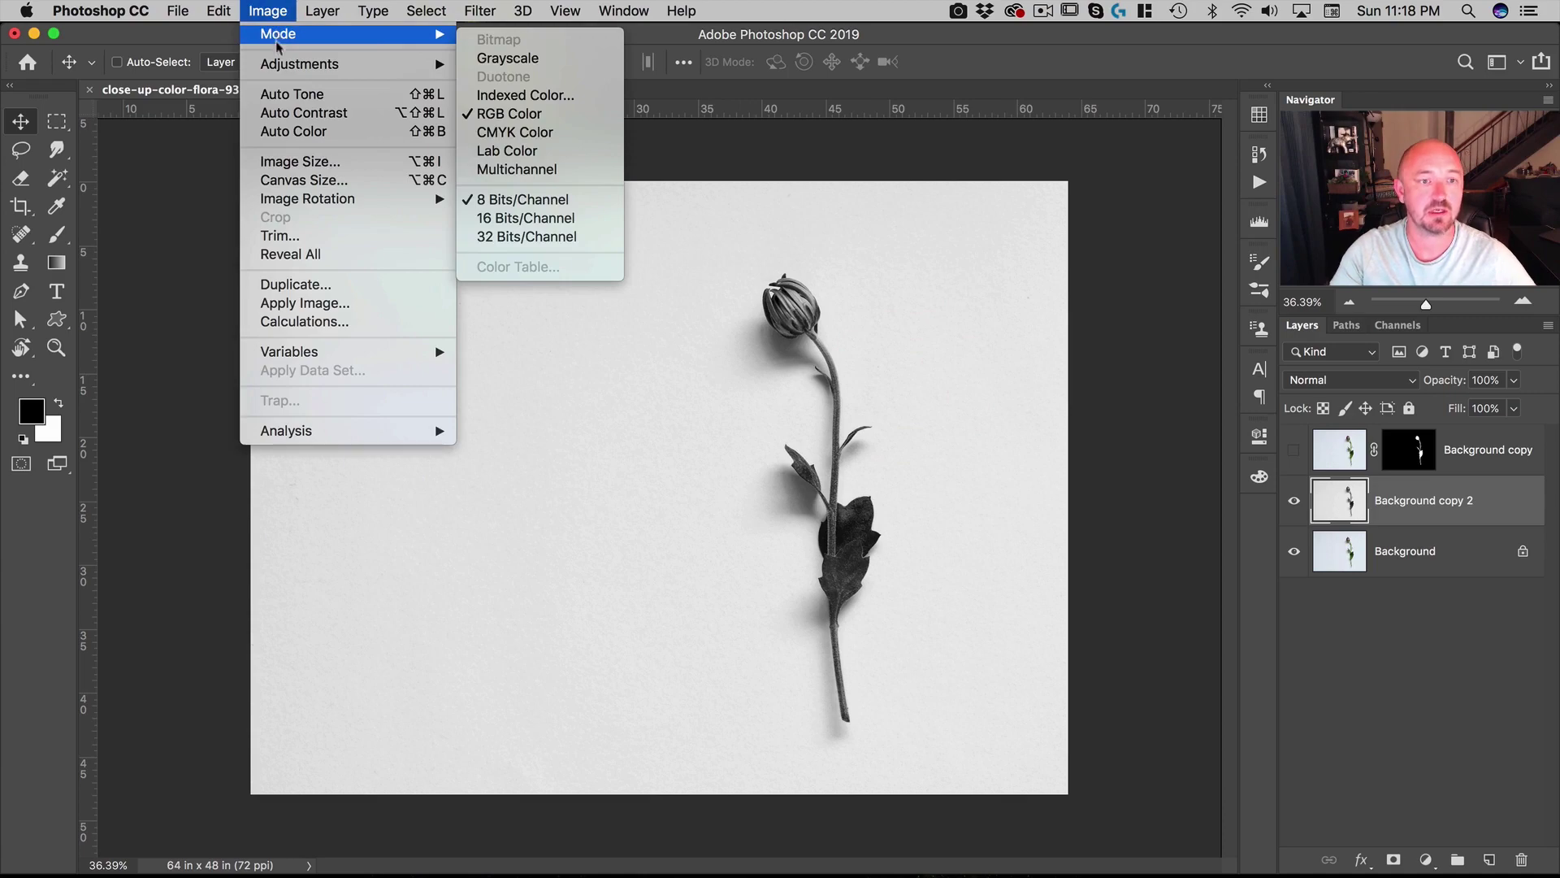
click(524, 101)
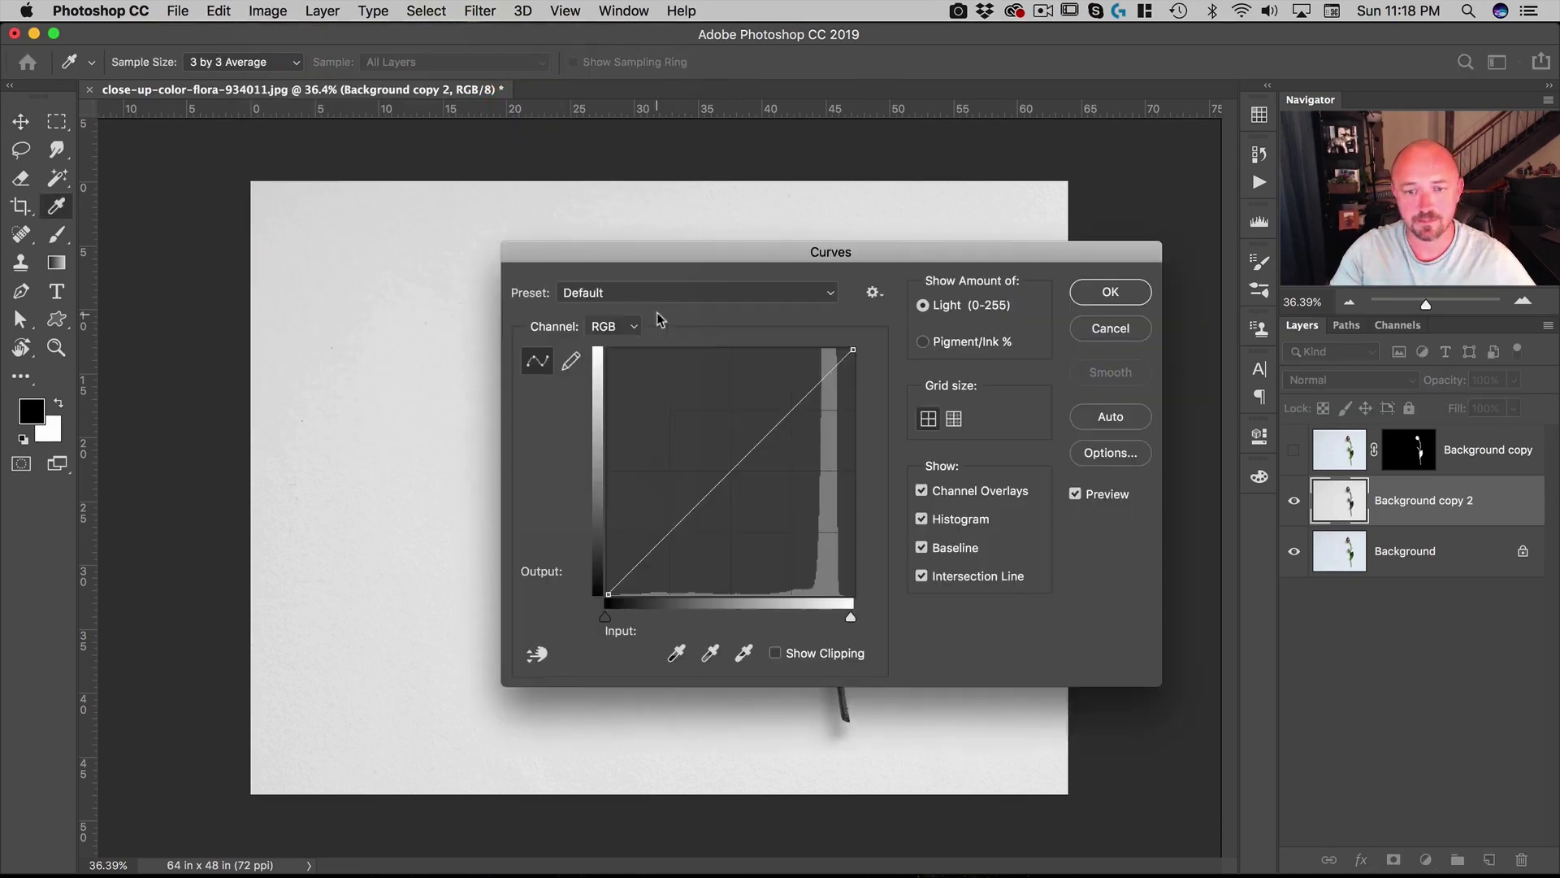
drag(736, 291, 711, 186)
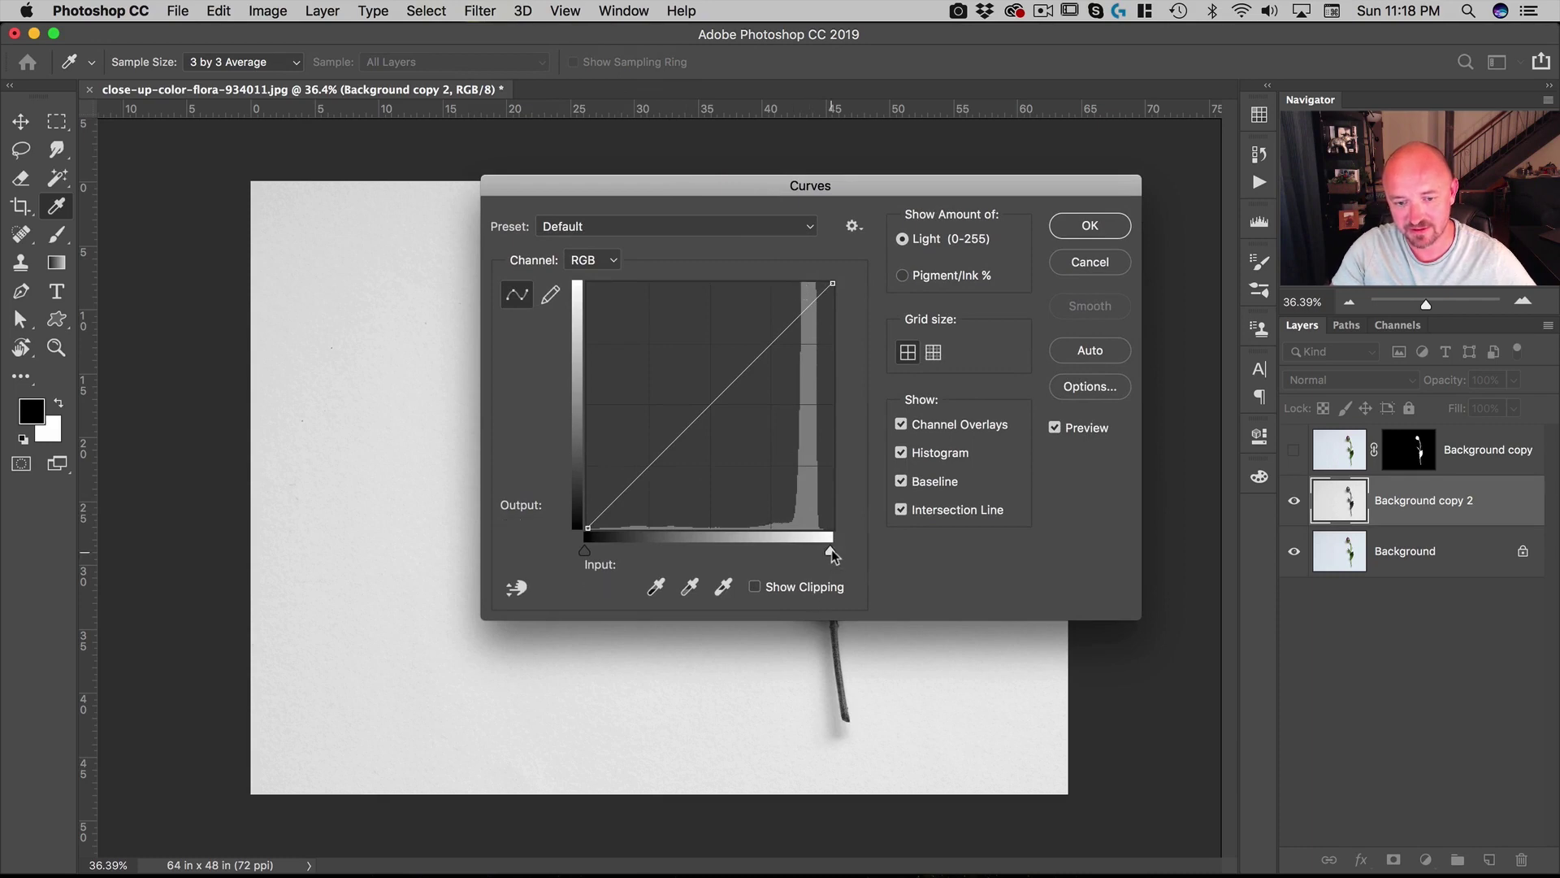
drag(830, 553, 798, 556)
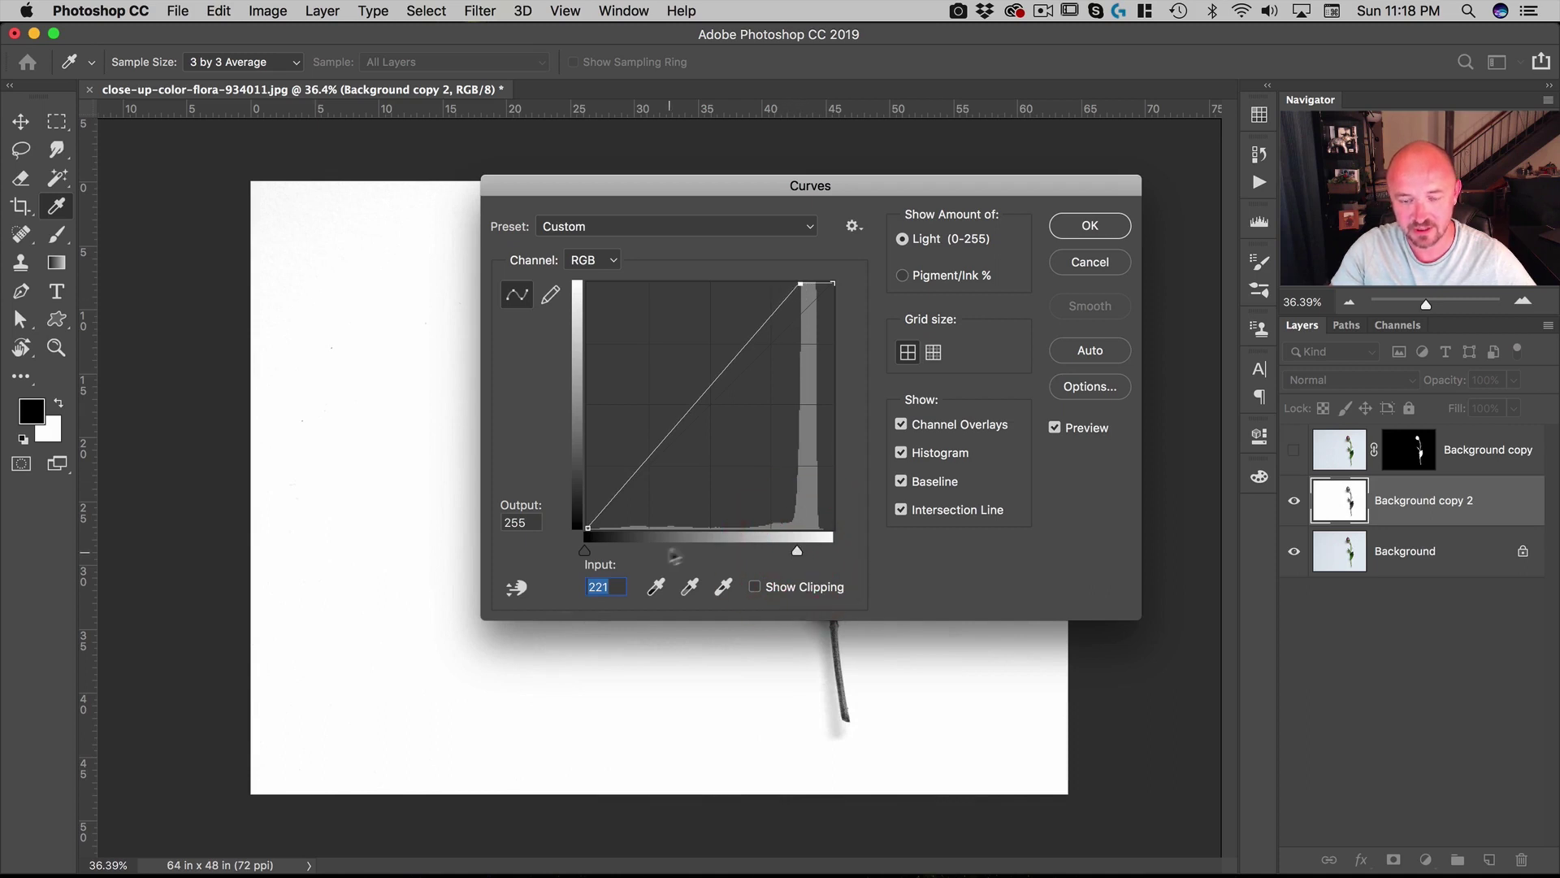
click(1073, 229)
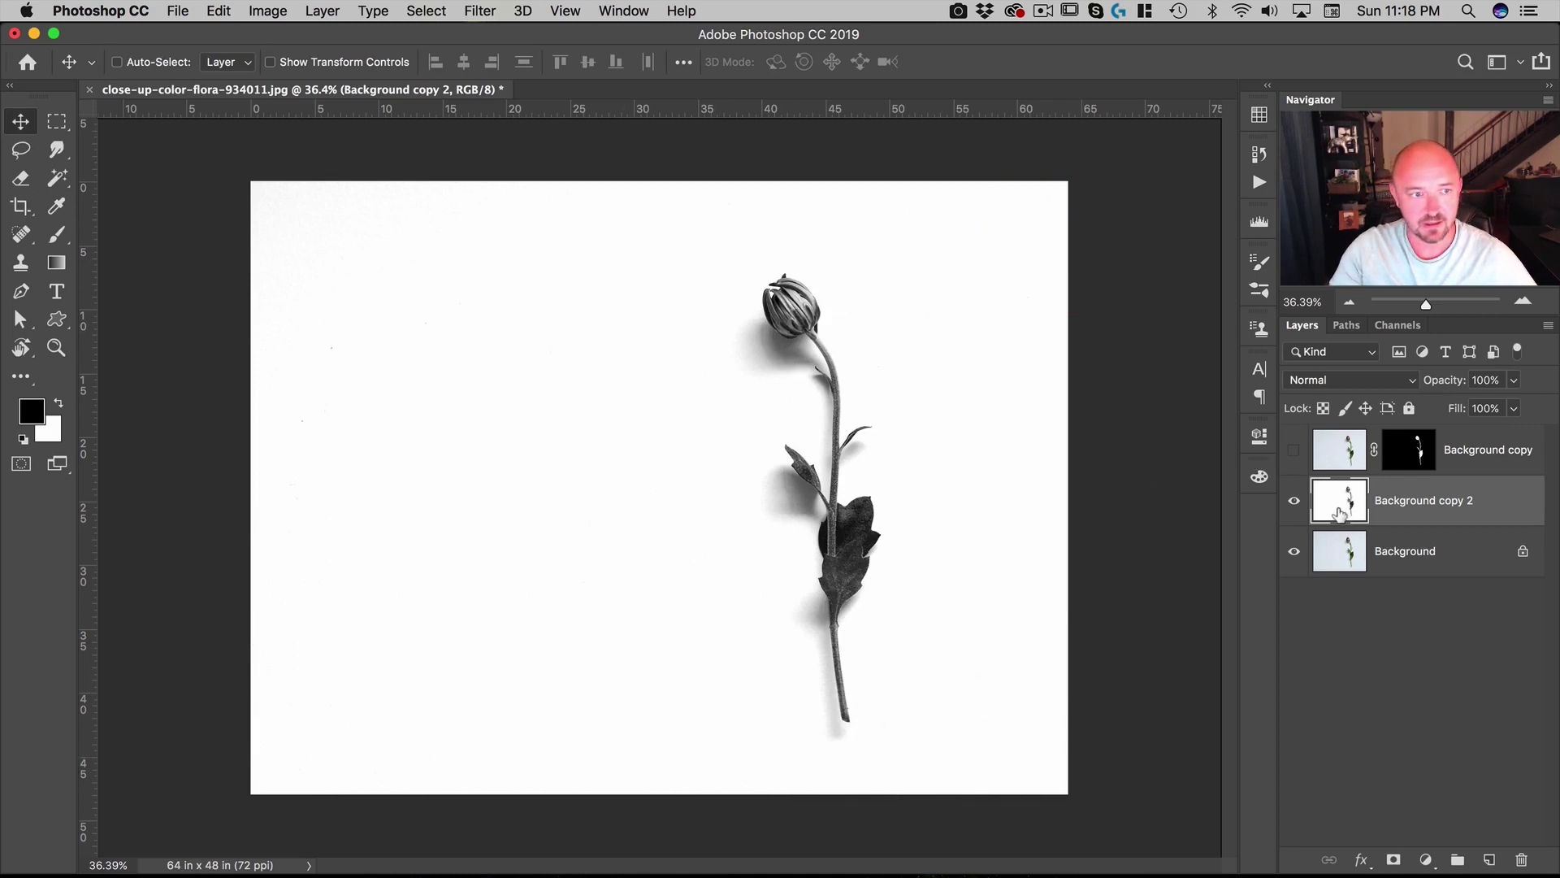
Step: Load the RGB channel's brightness as a selection from the Channels panel, then return to Layers
click(1397, 325)
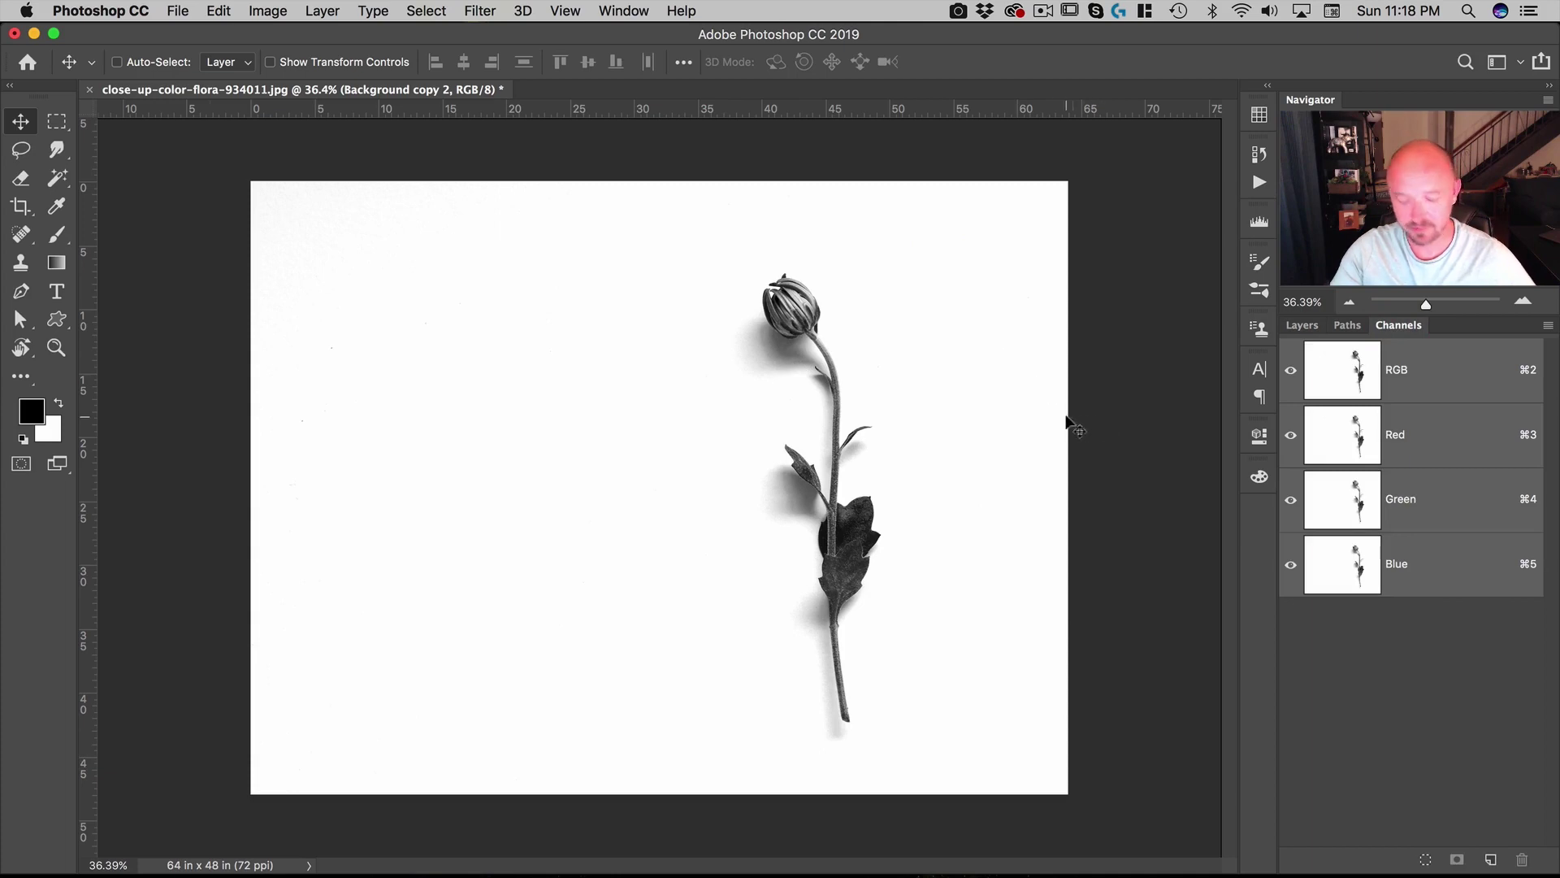
key(super)
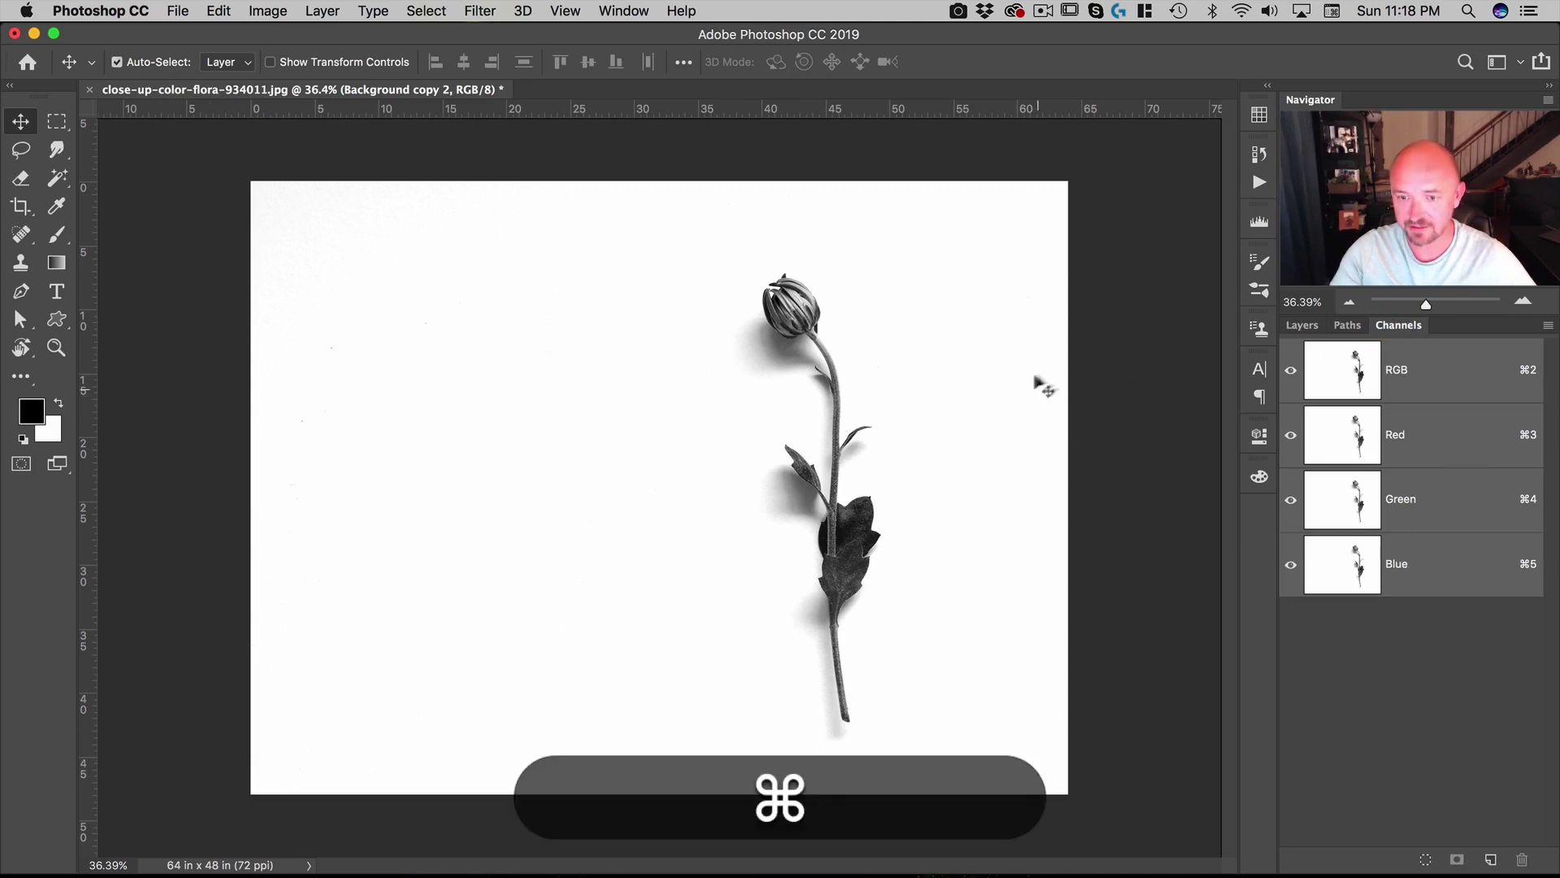
super+click(1333, 365)
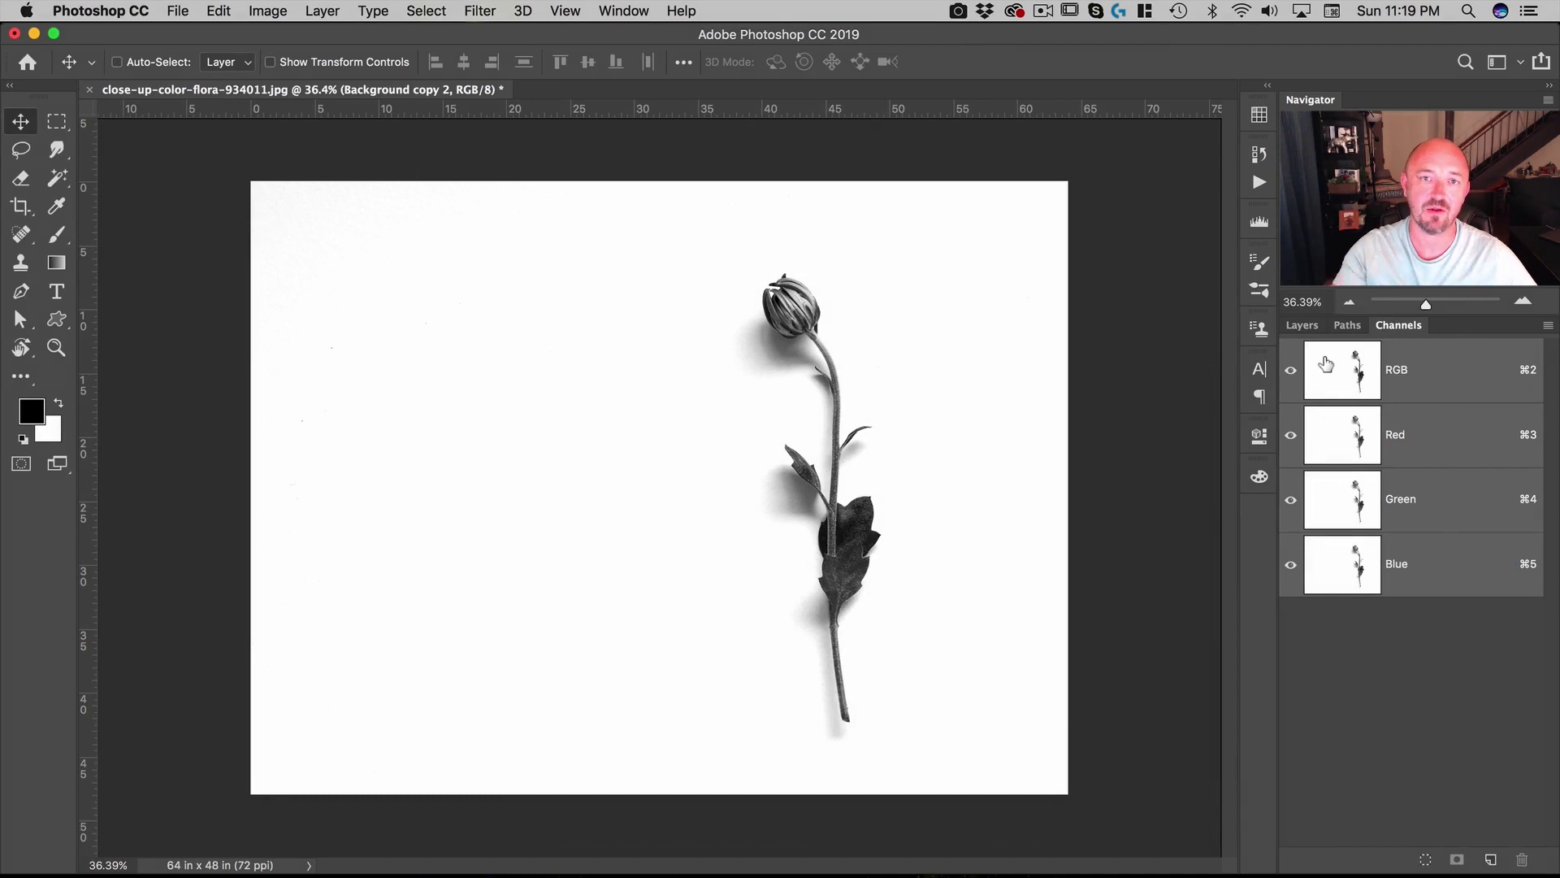
key(super)
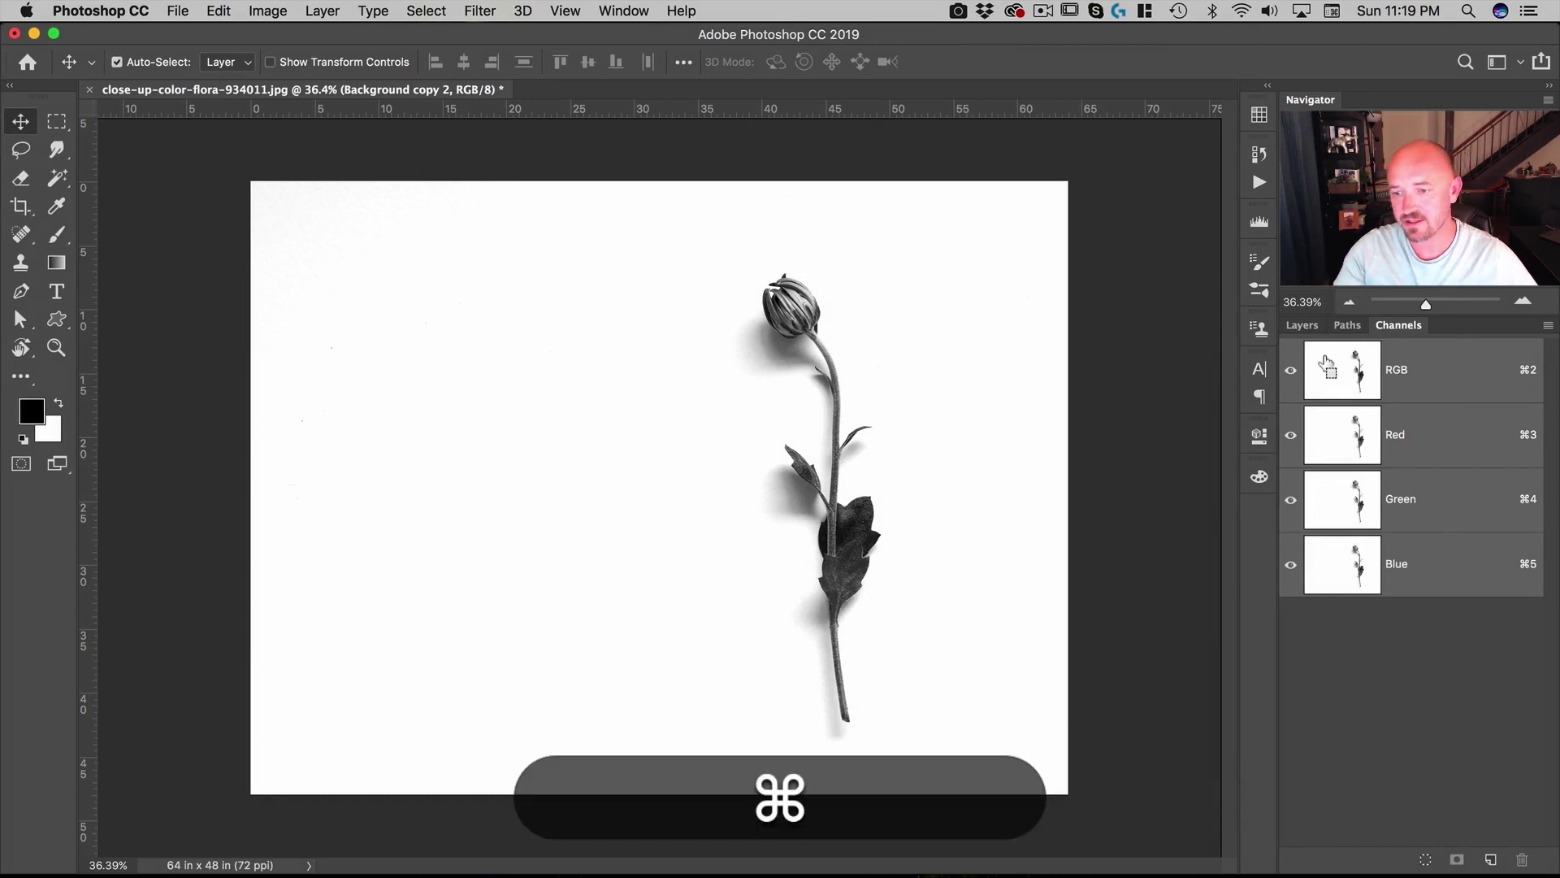
super+click(1325, 360)
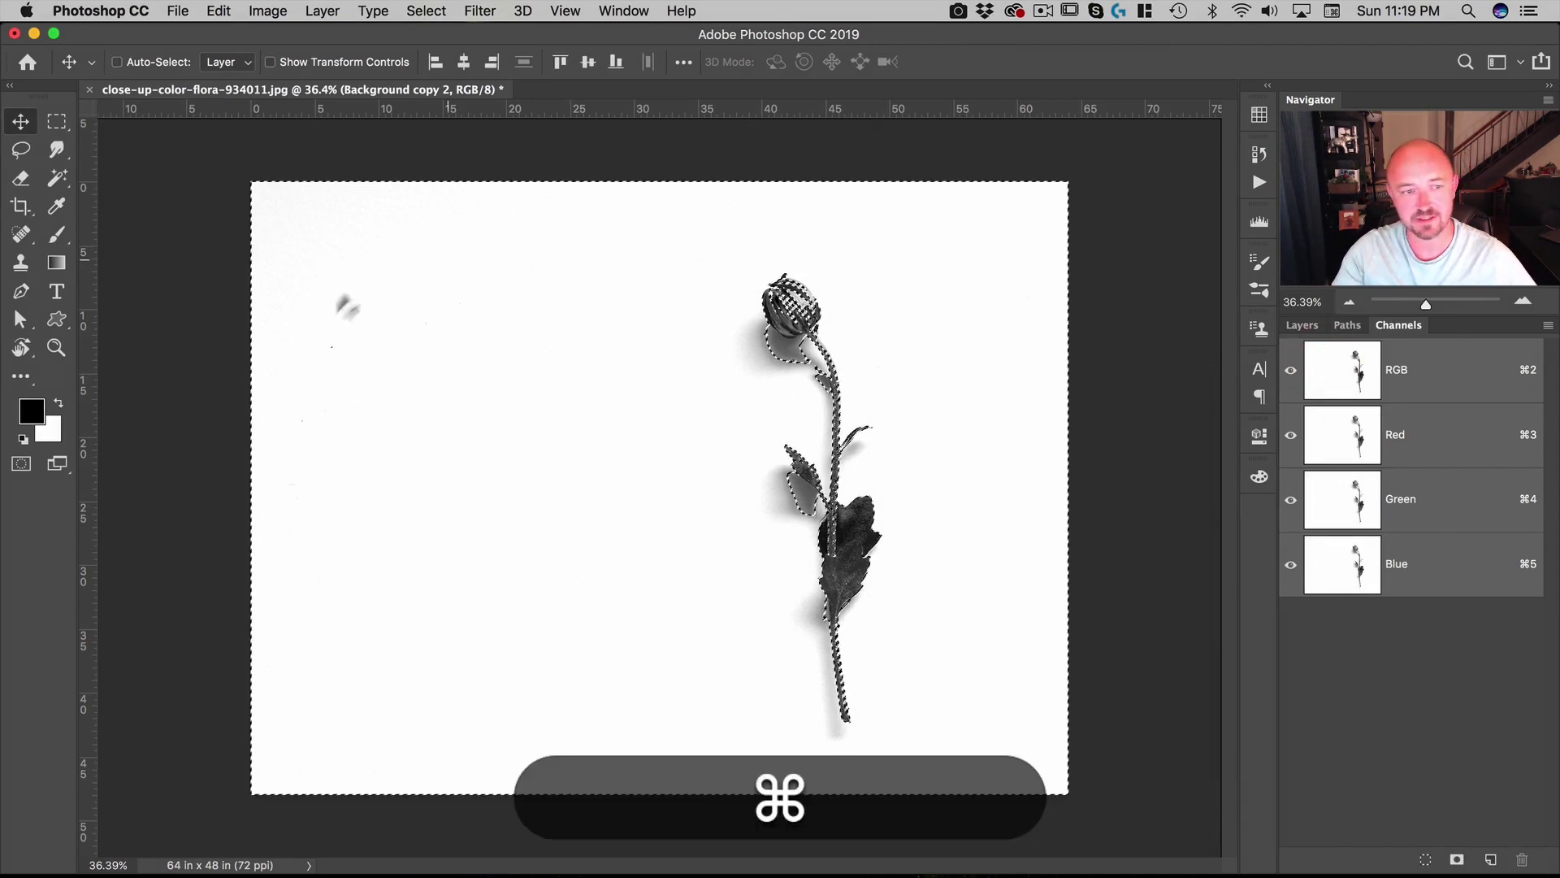
click(1302, 324)
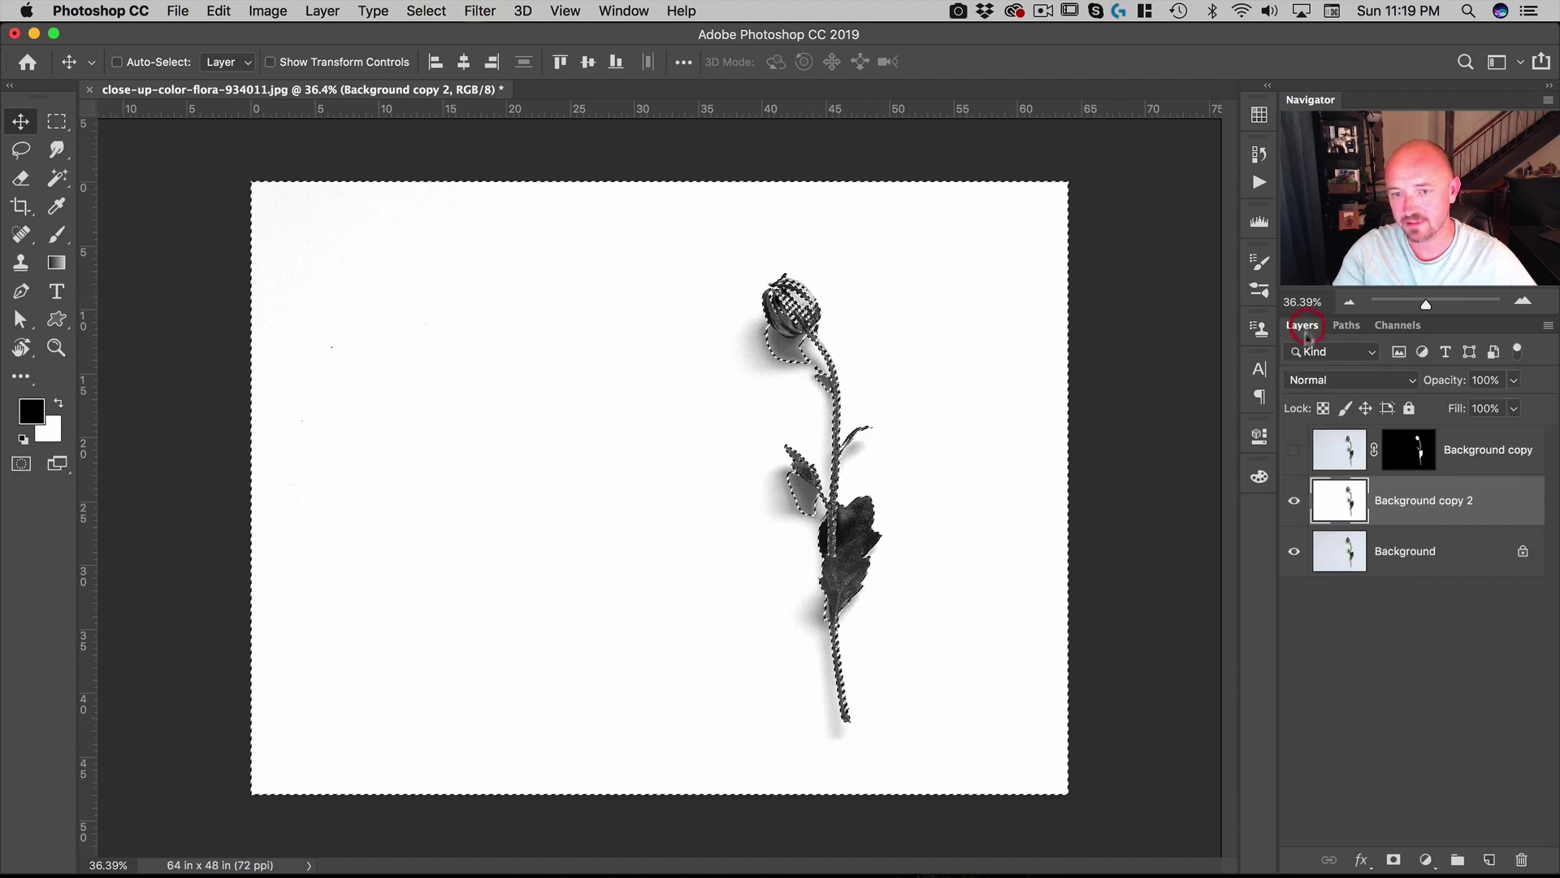
Step: Add Layer 1, invert the selection and fill the flower with black
click(1489, 860)
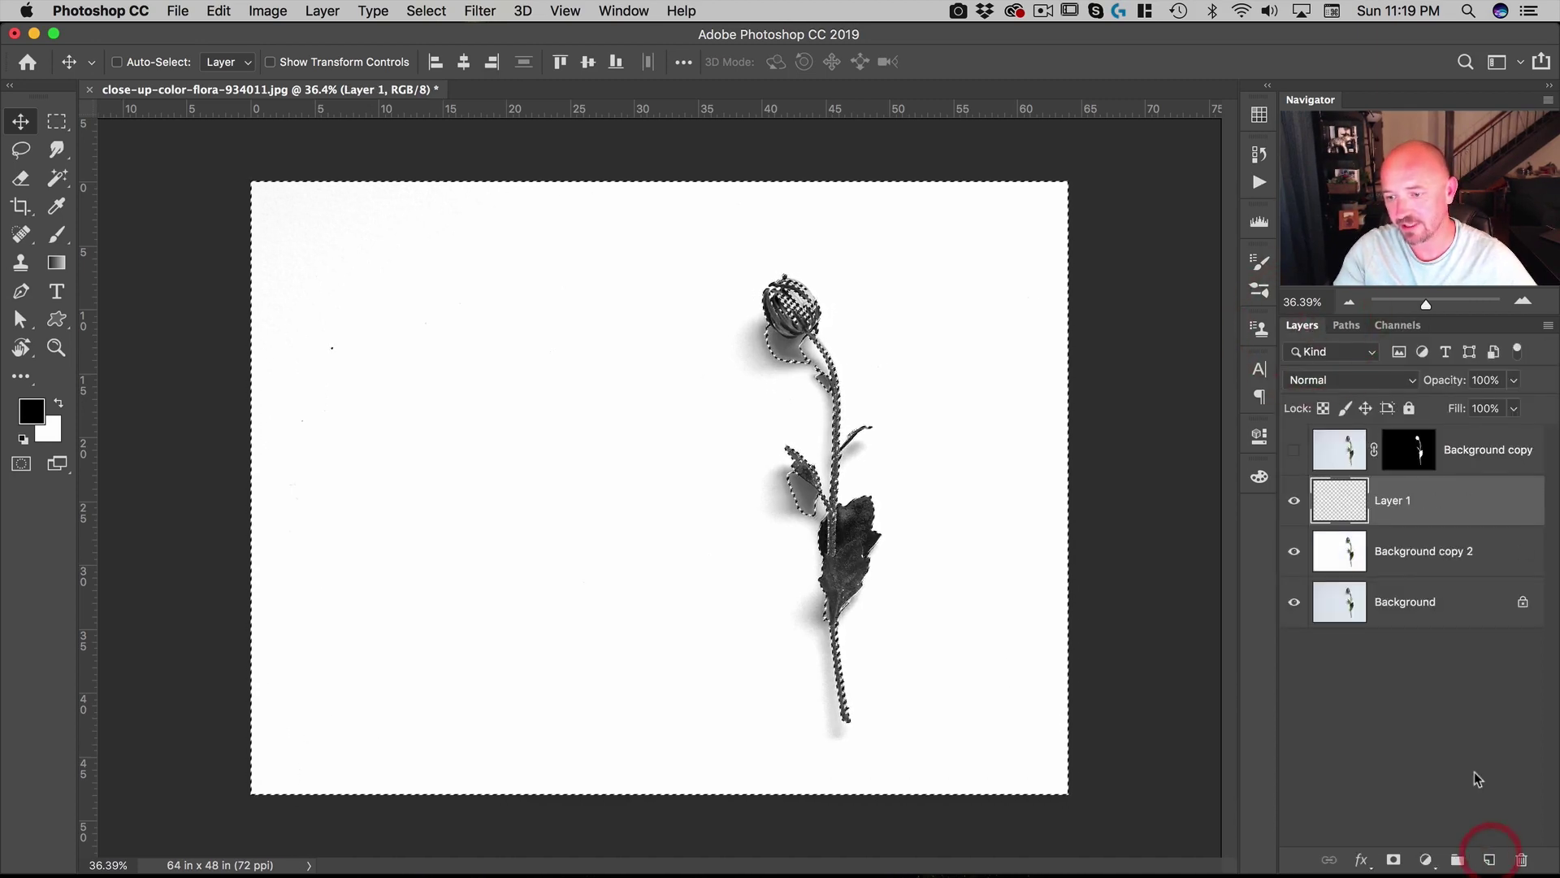
click(426, 10)
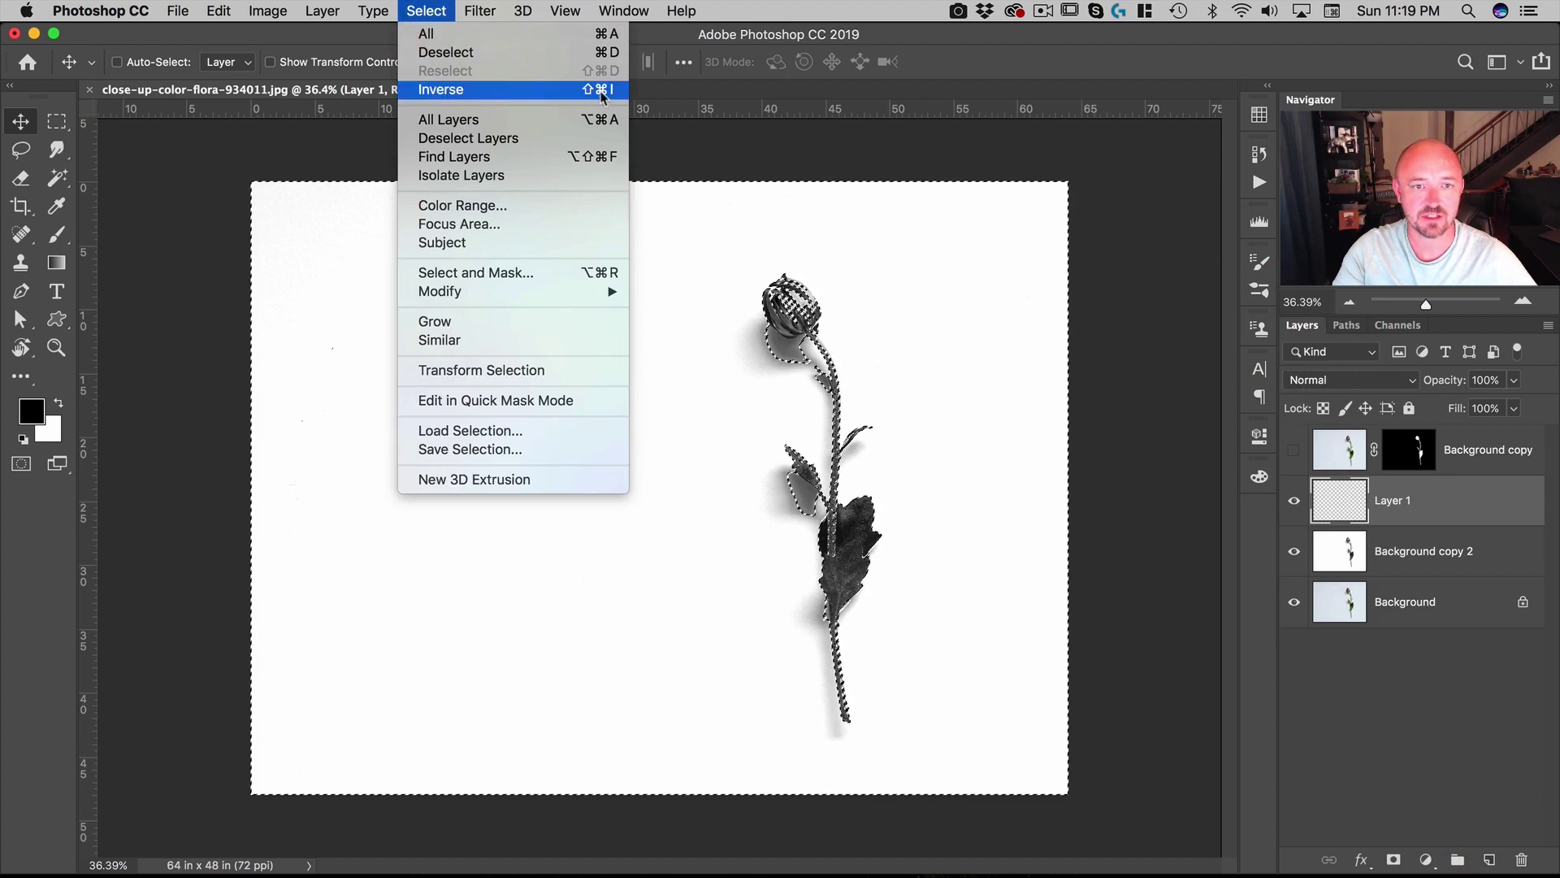
click(571, 90)
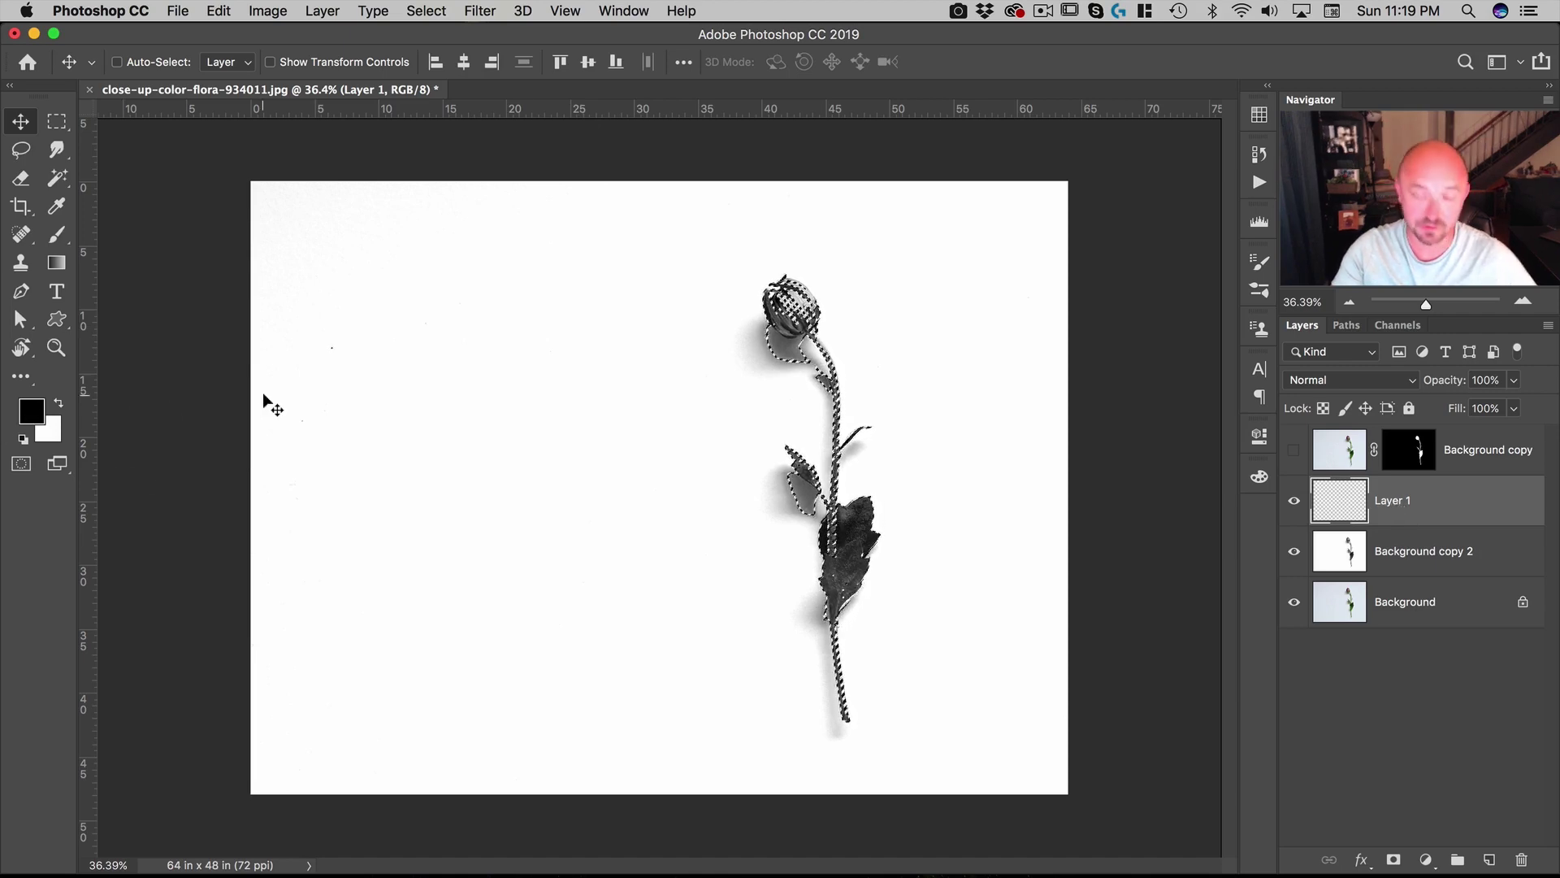
key(alt)
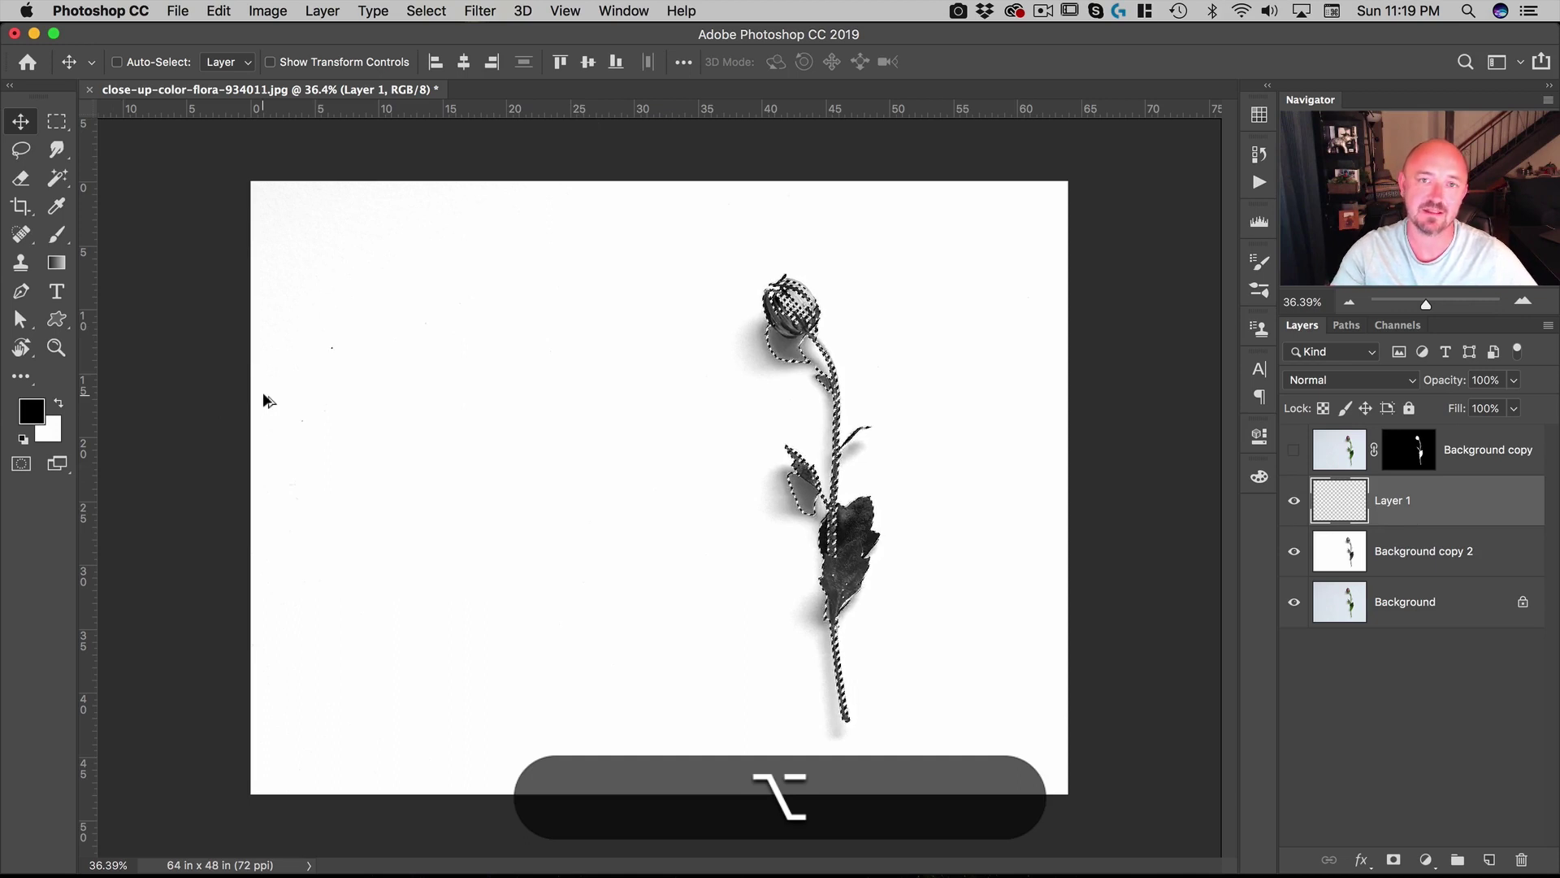
key(alt+BackSpace)
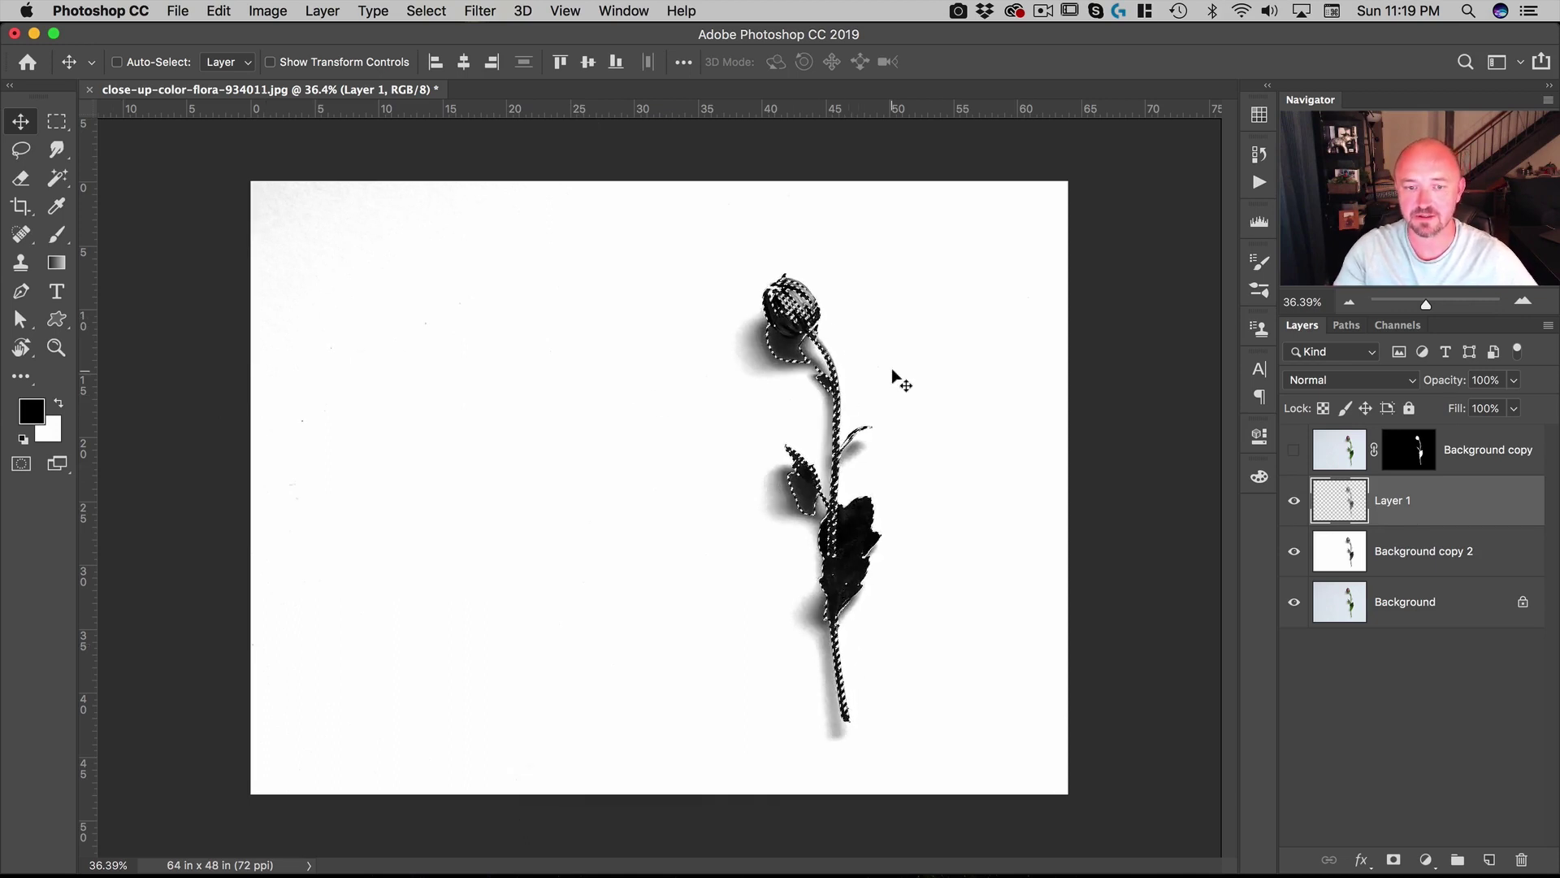
Step: Deselect and select the Background copy 2 layer
click(428, 10)
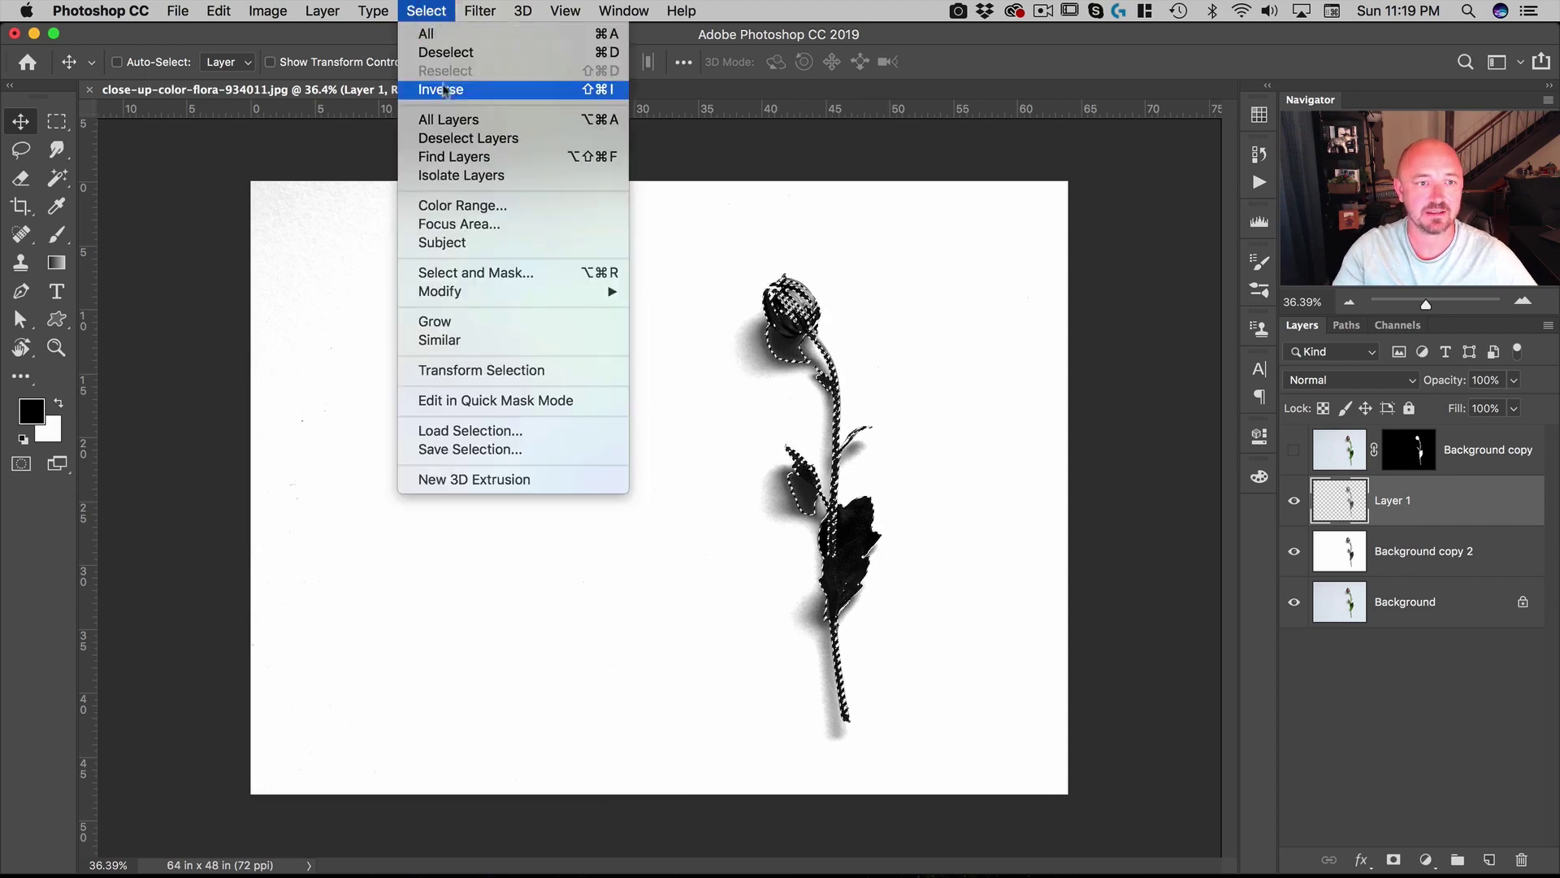
click(611, 60)
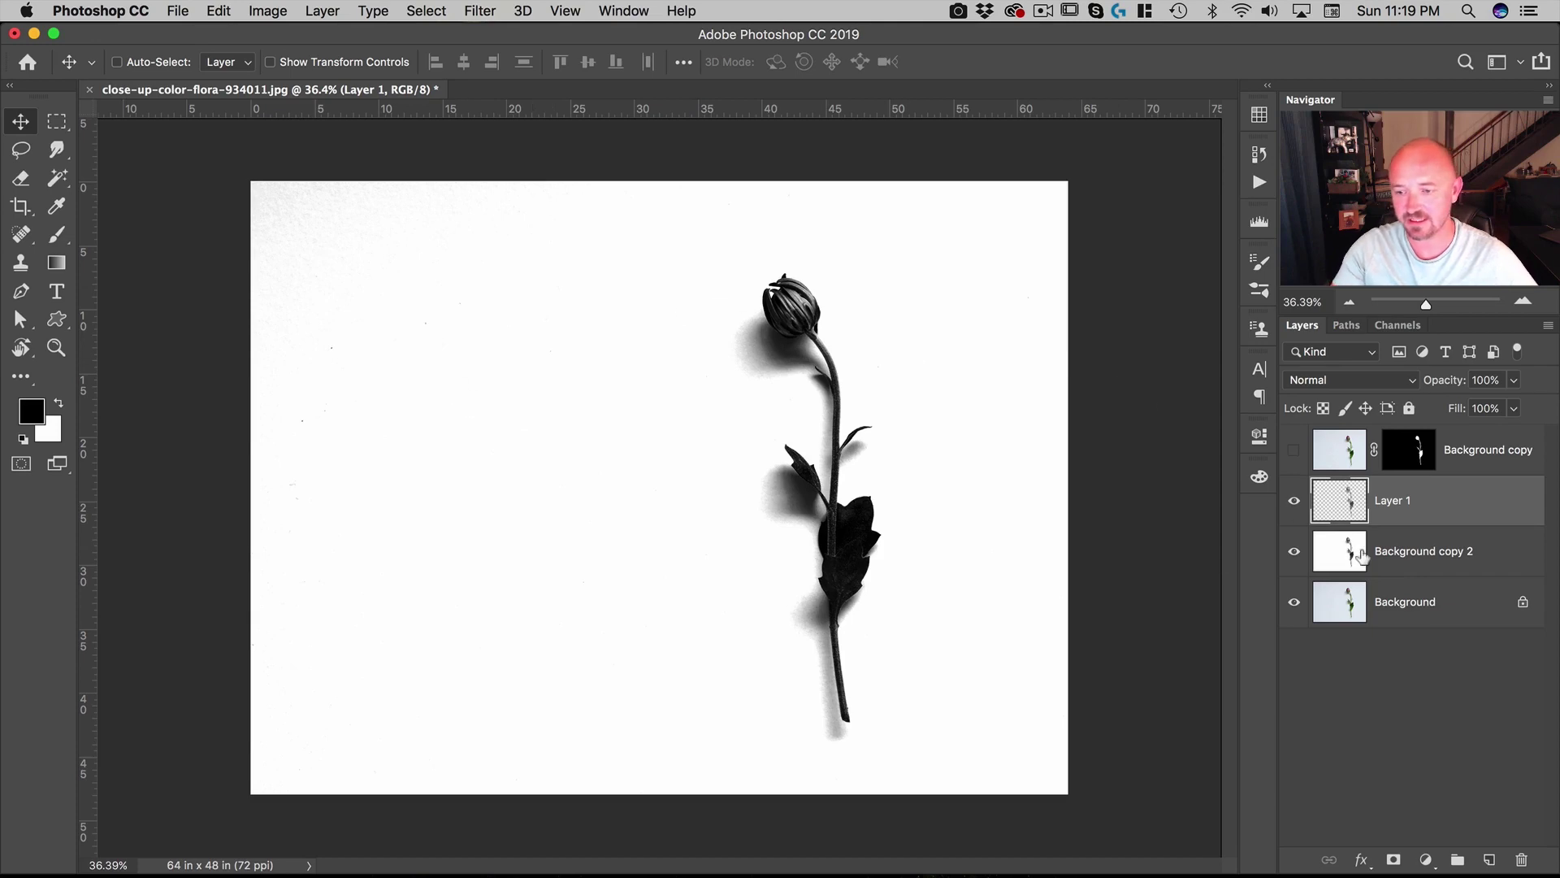
click(1363, 555)
Step: Add Layer 2 above Background copy 2 and fill it with white
key(super+shift+alt+n)
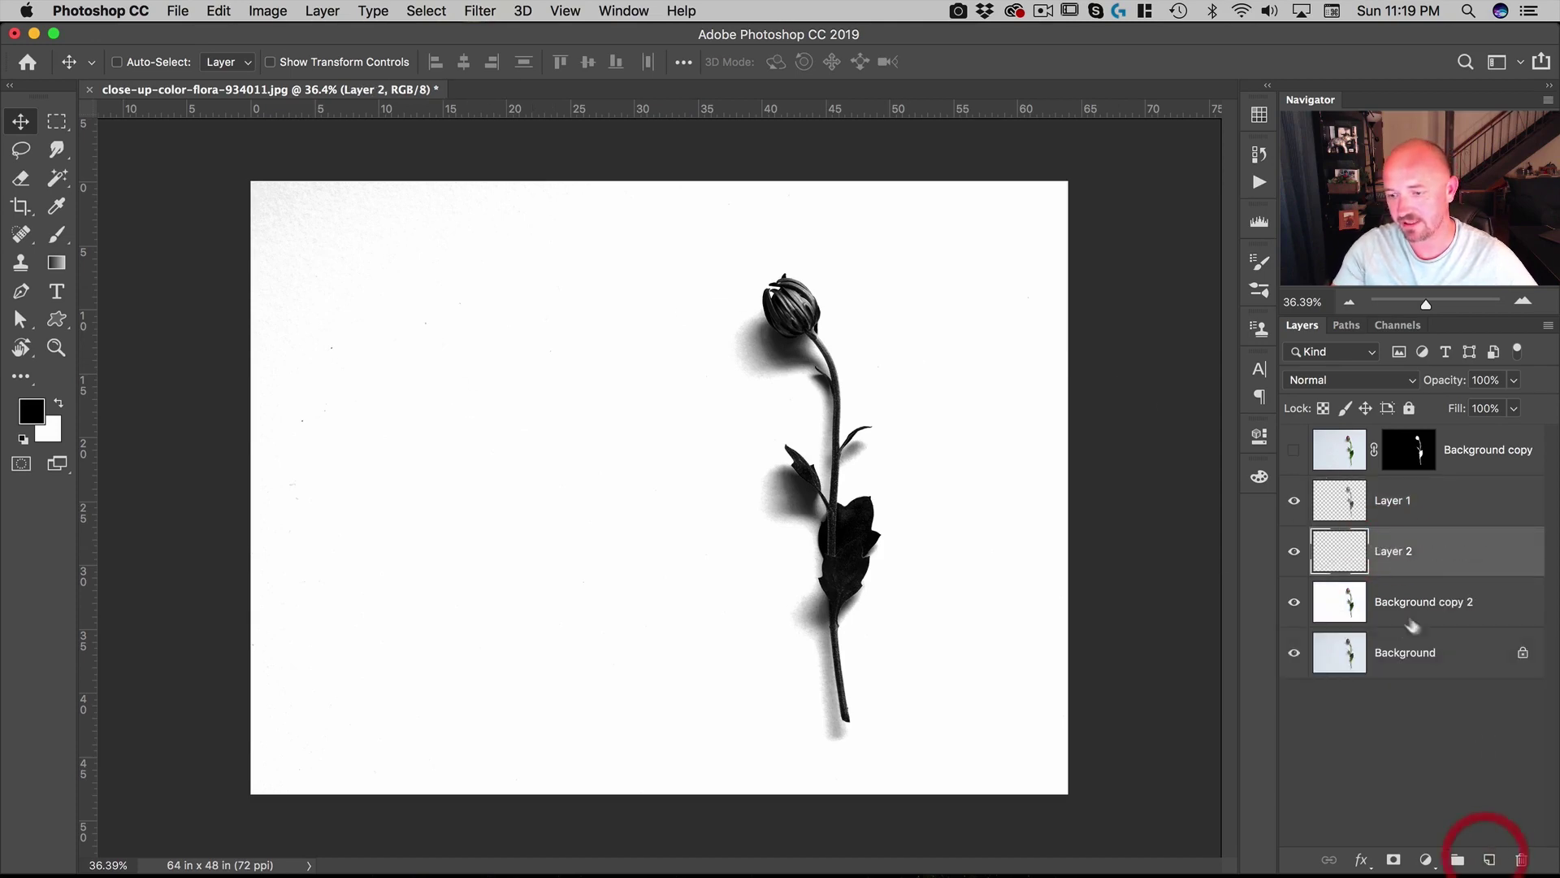
key(super)
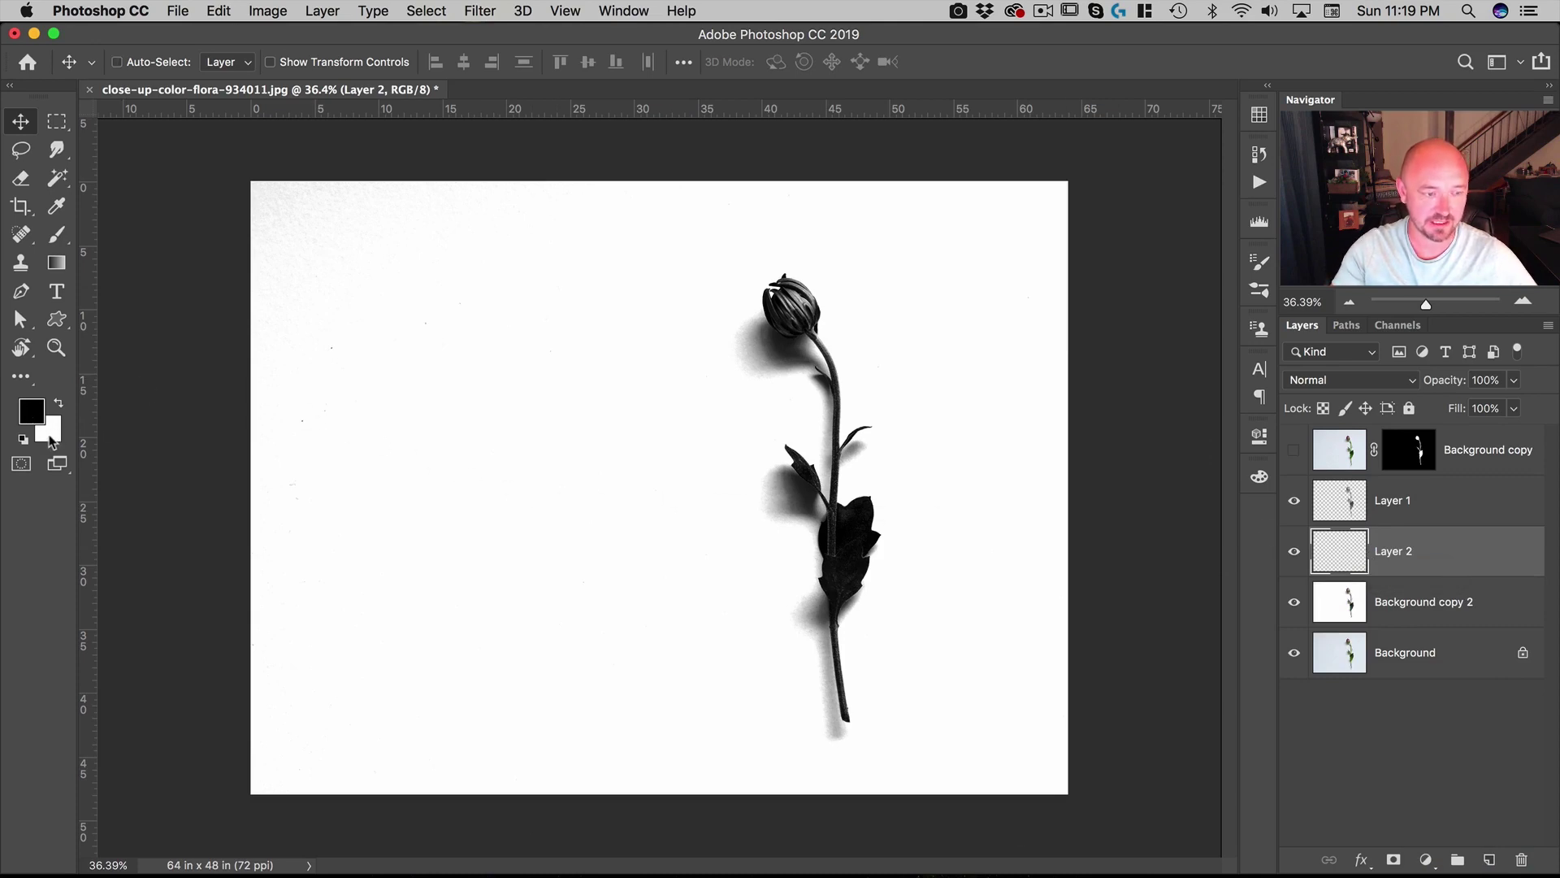
key(super+BackSpace)
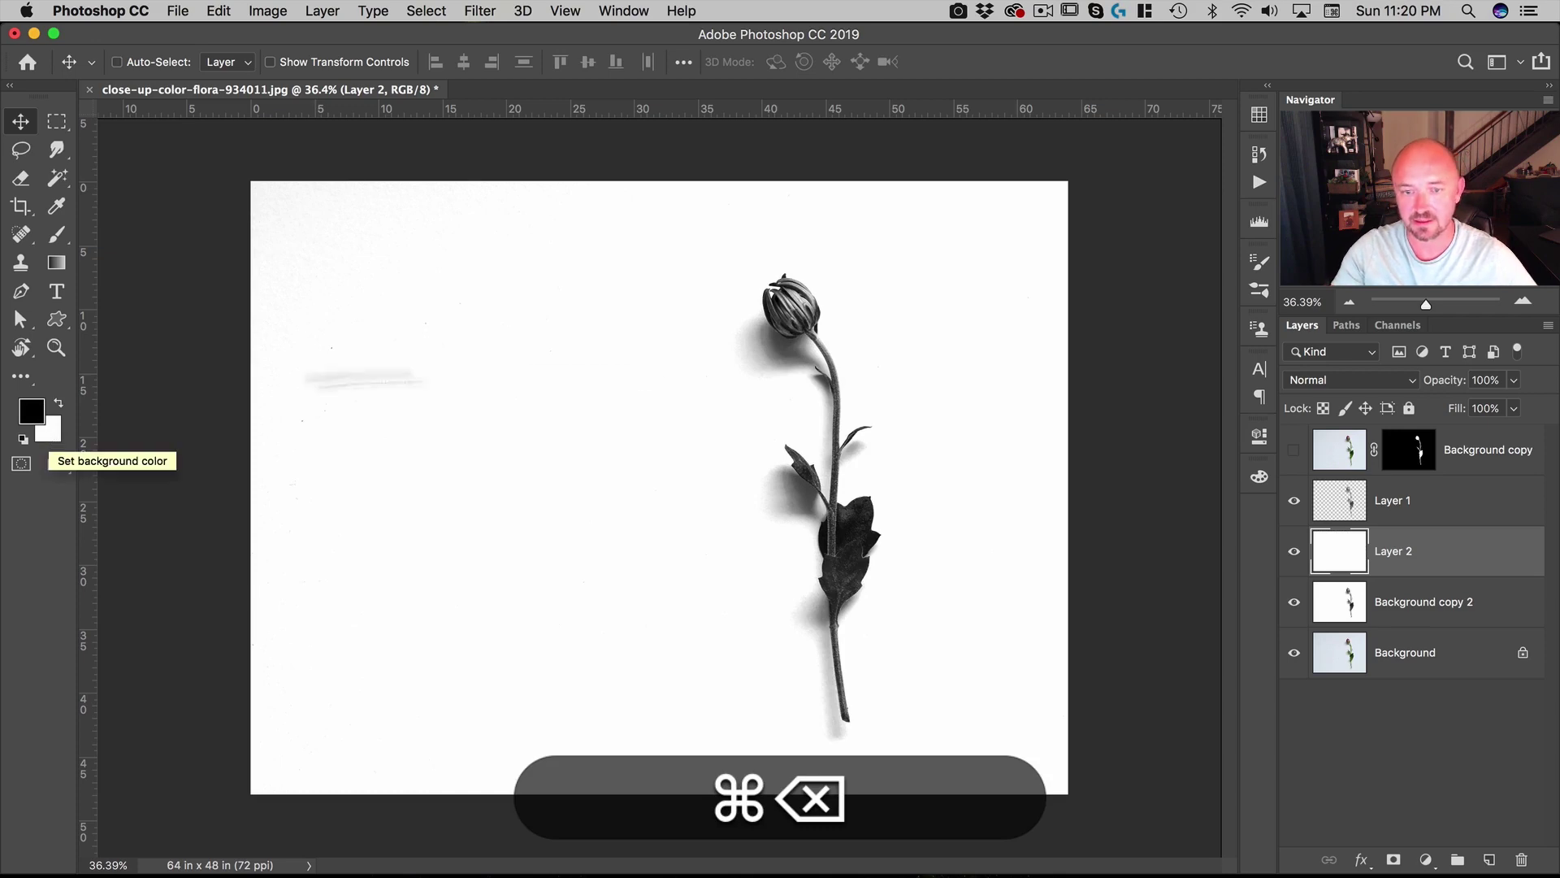
Step: Toggle Layer 1's visibility to check it, cancel a trial free transform, then select Layer 2
click(1341, 500)
click(1294, 502)
click(1295, 502)
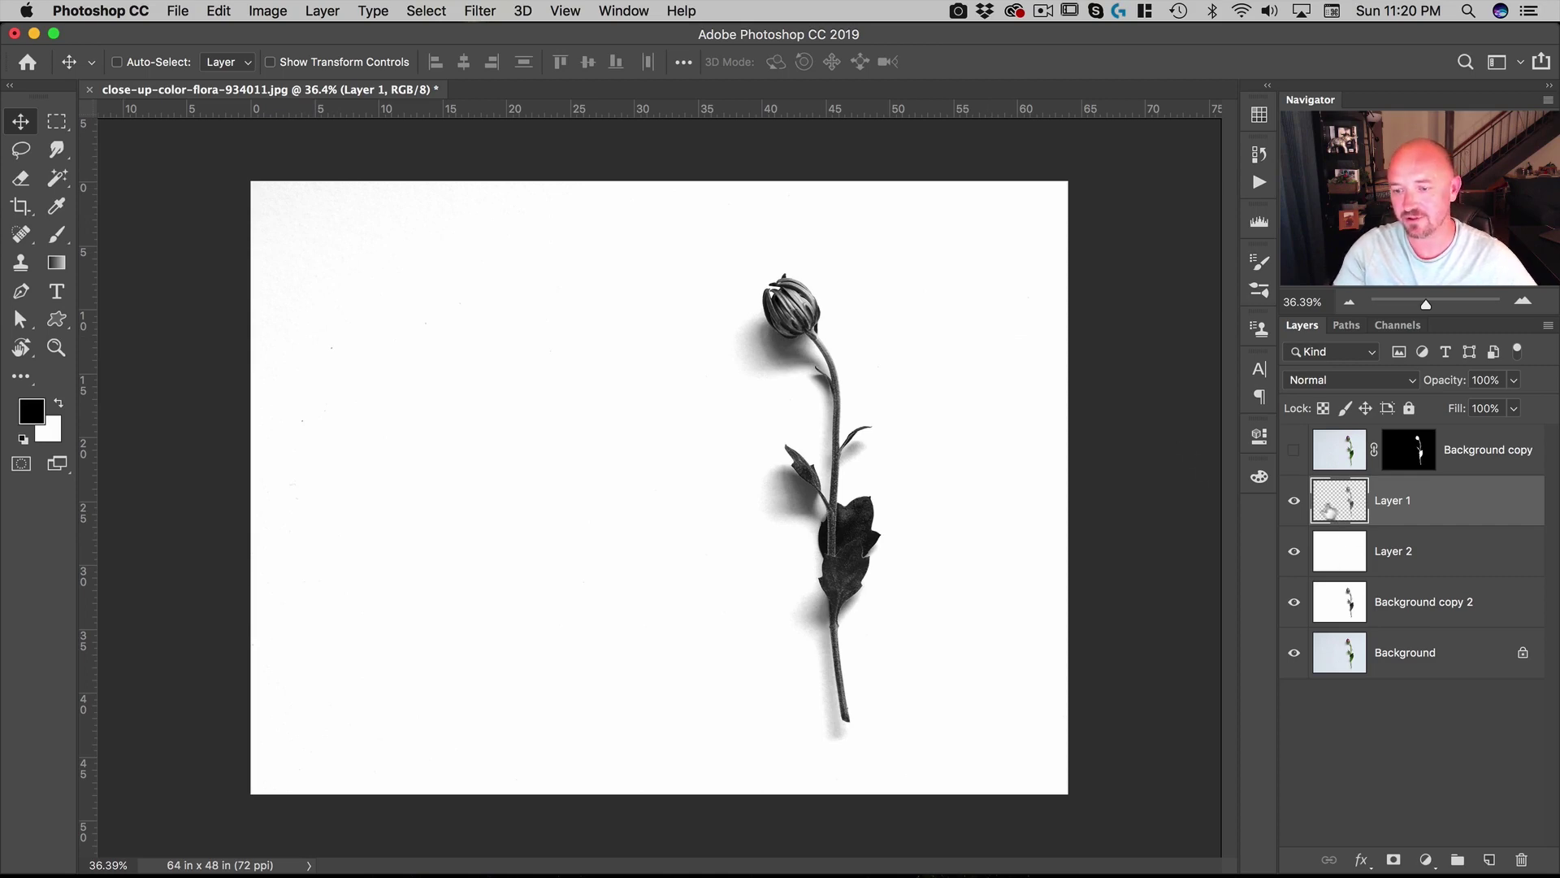
key(super+t)
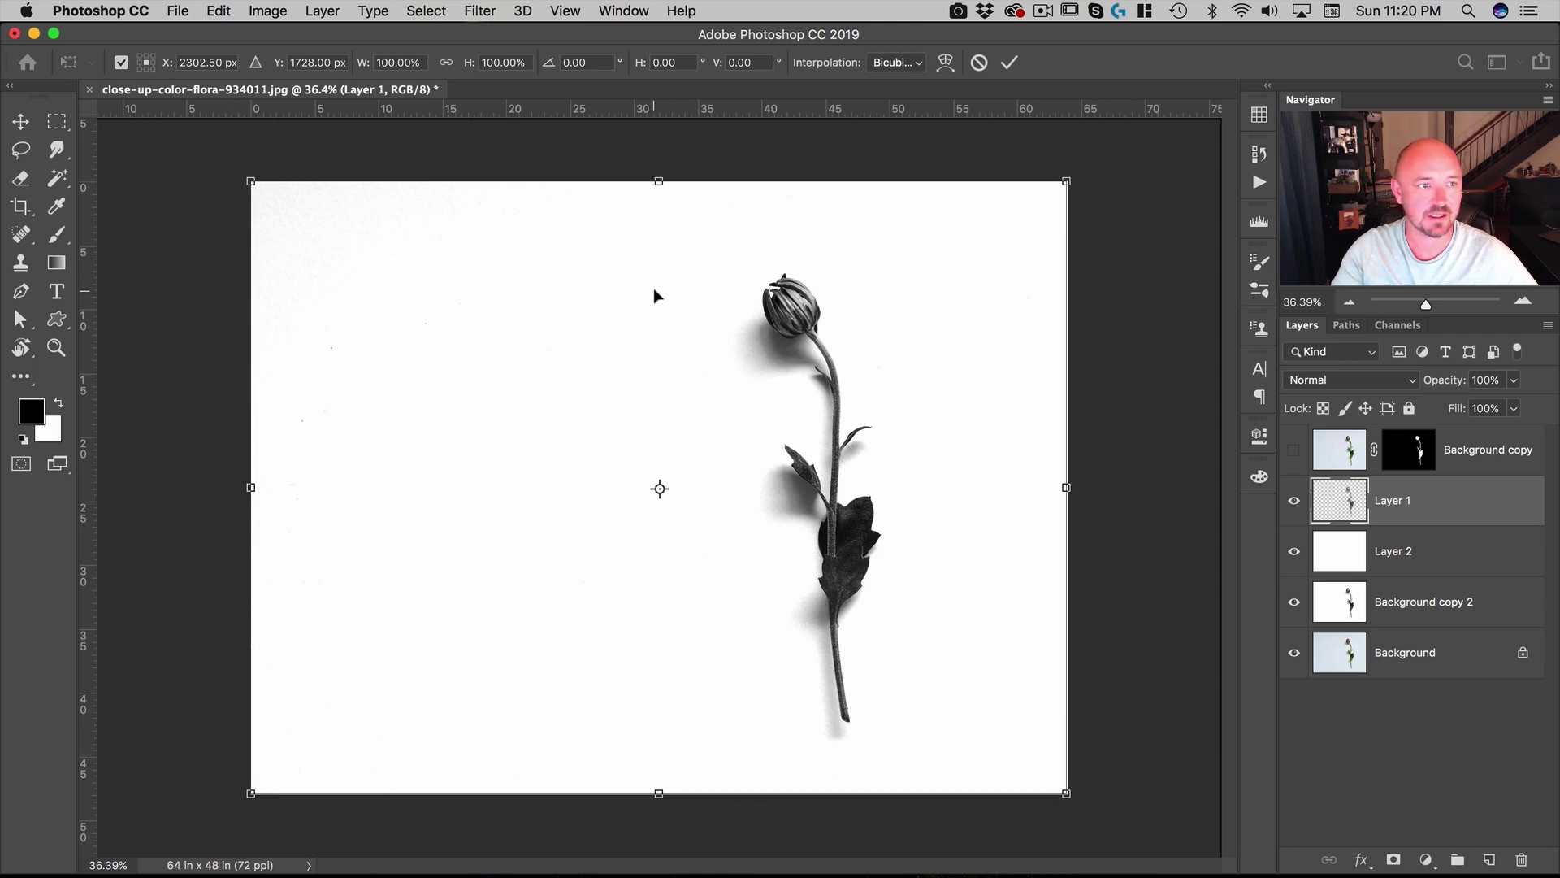
click(980, 64)
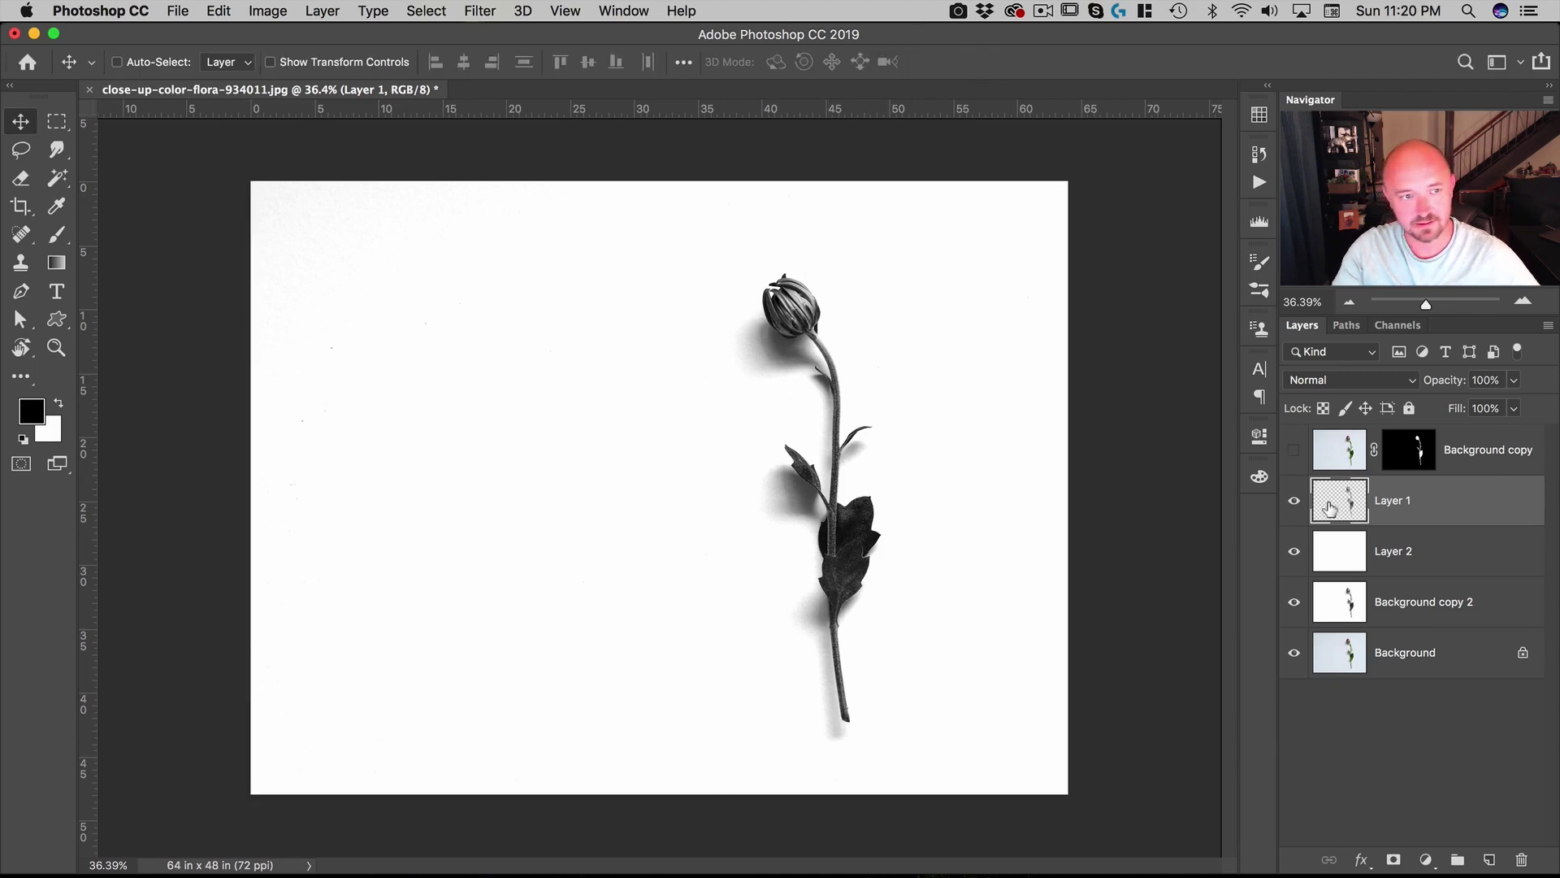
click(1340, 548)
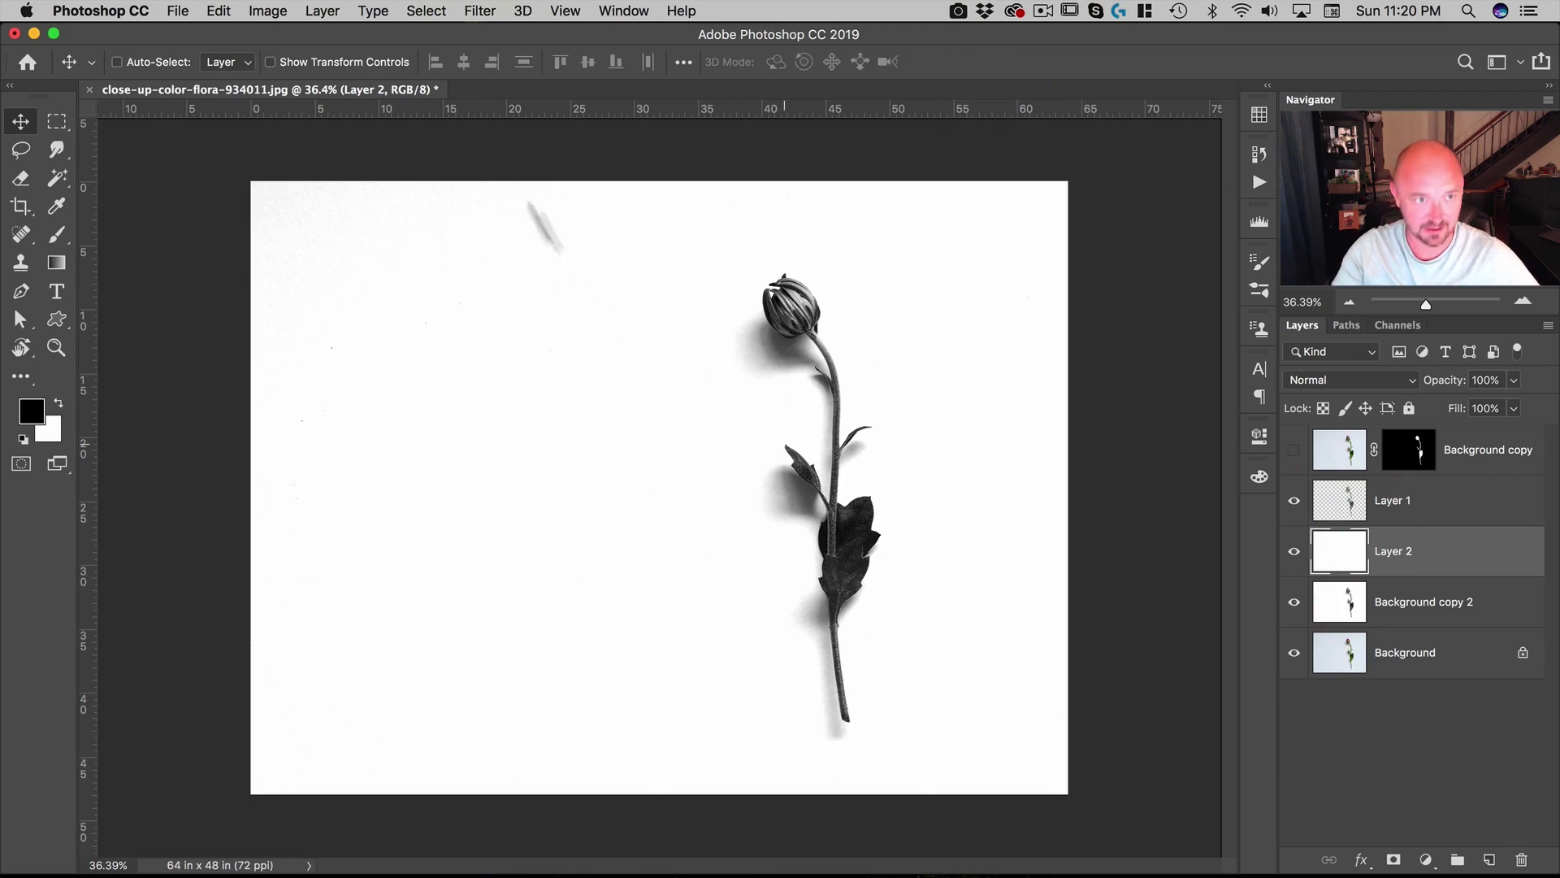
click(274, 11)
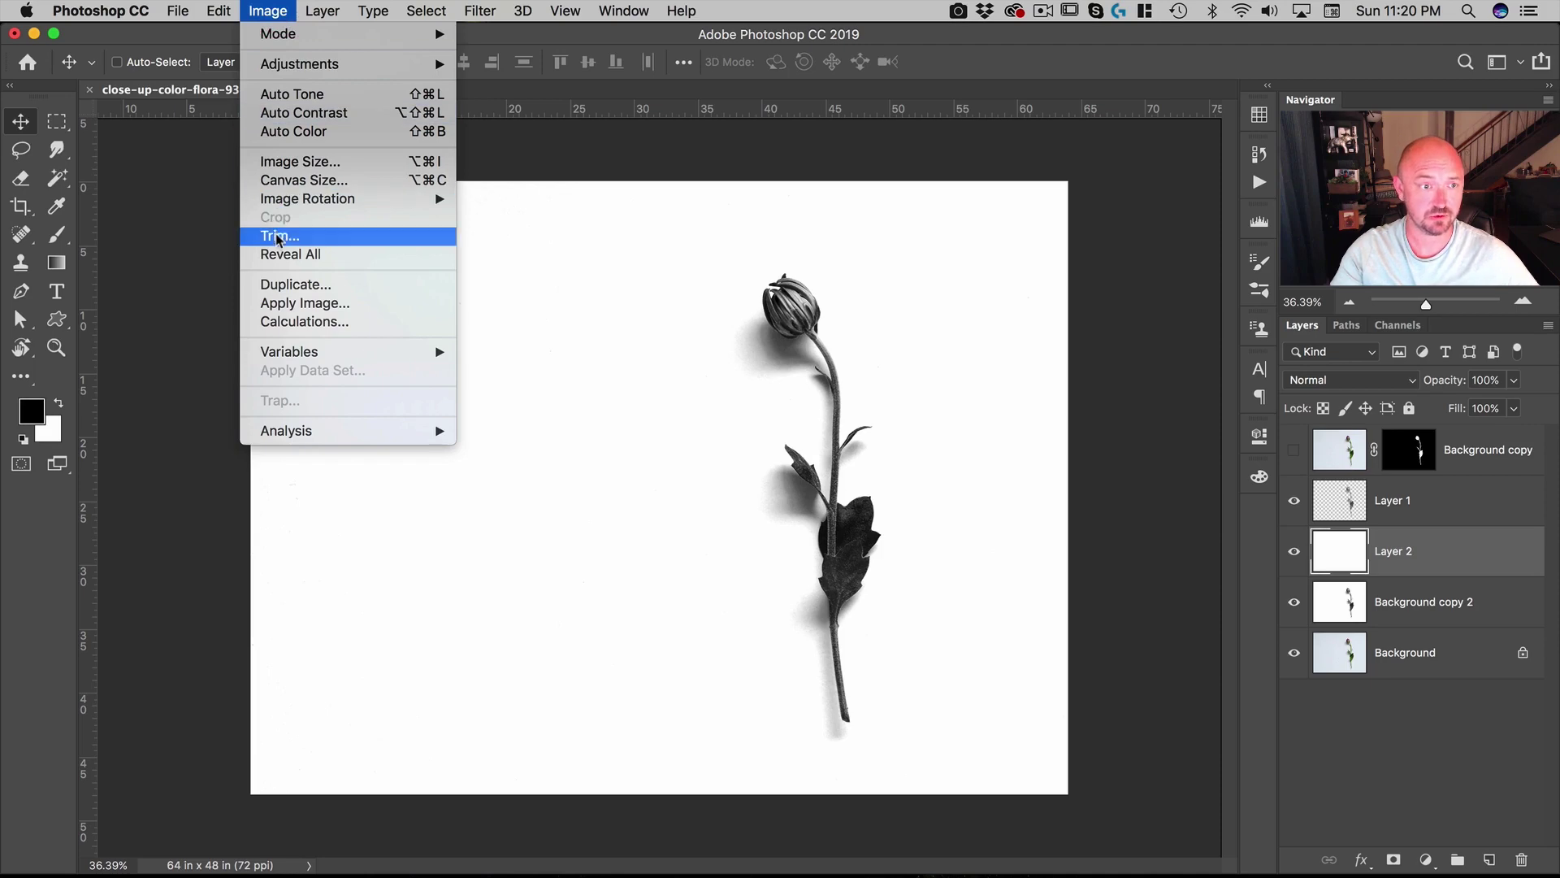
Step: Invert Layer 2 to black and Layer 1 to a white flower, then add a mask to Layer 1
mouse_move(301, 69)
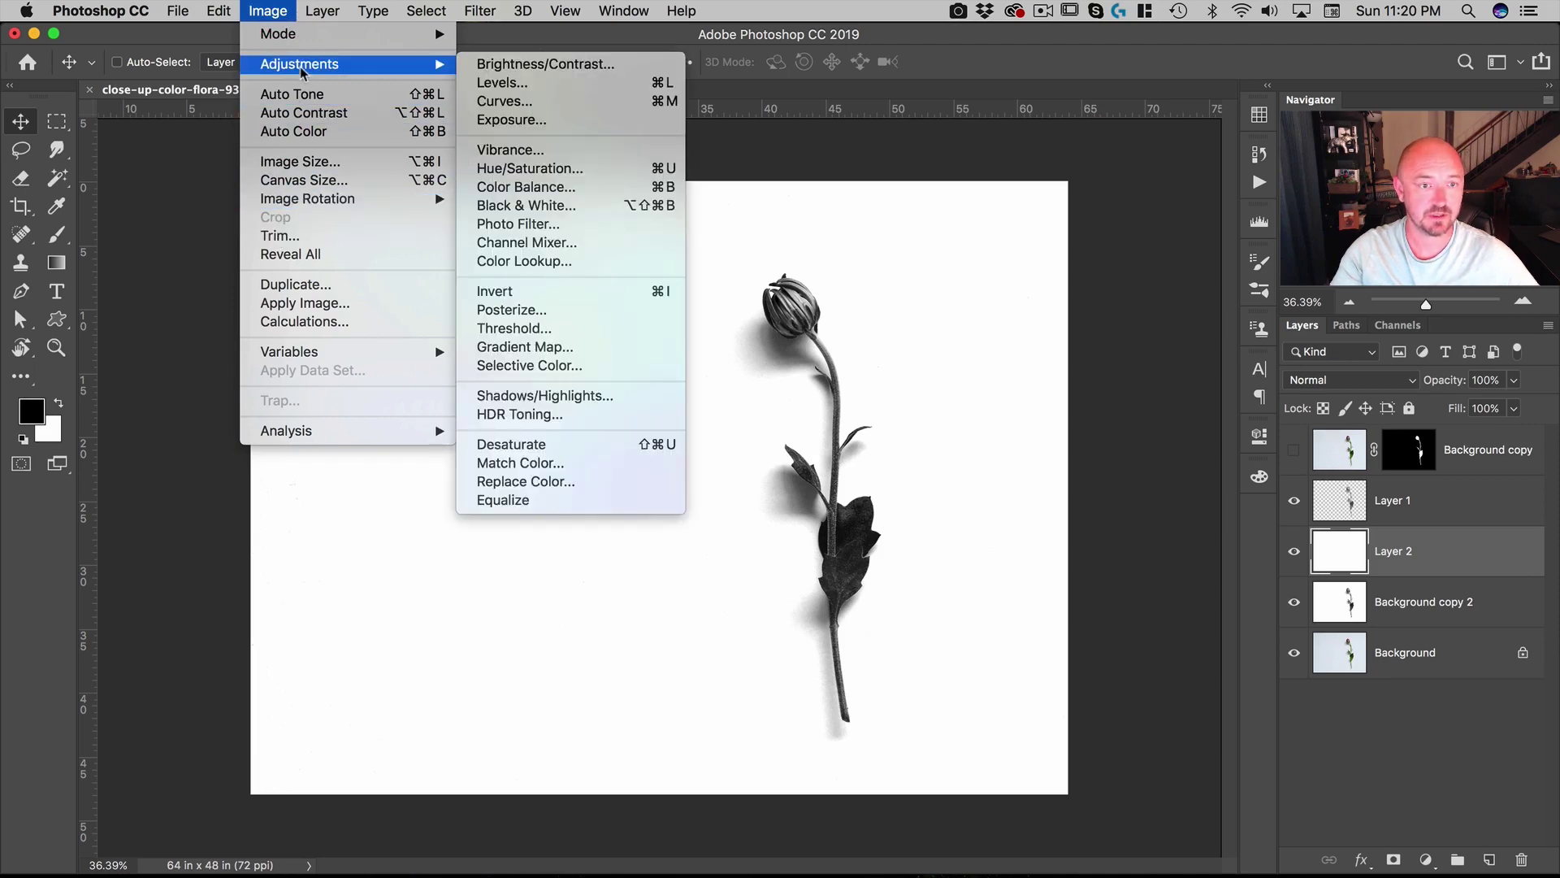
click(660, 294)
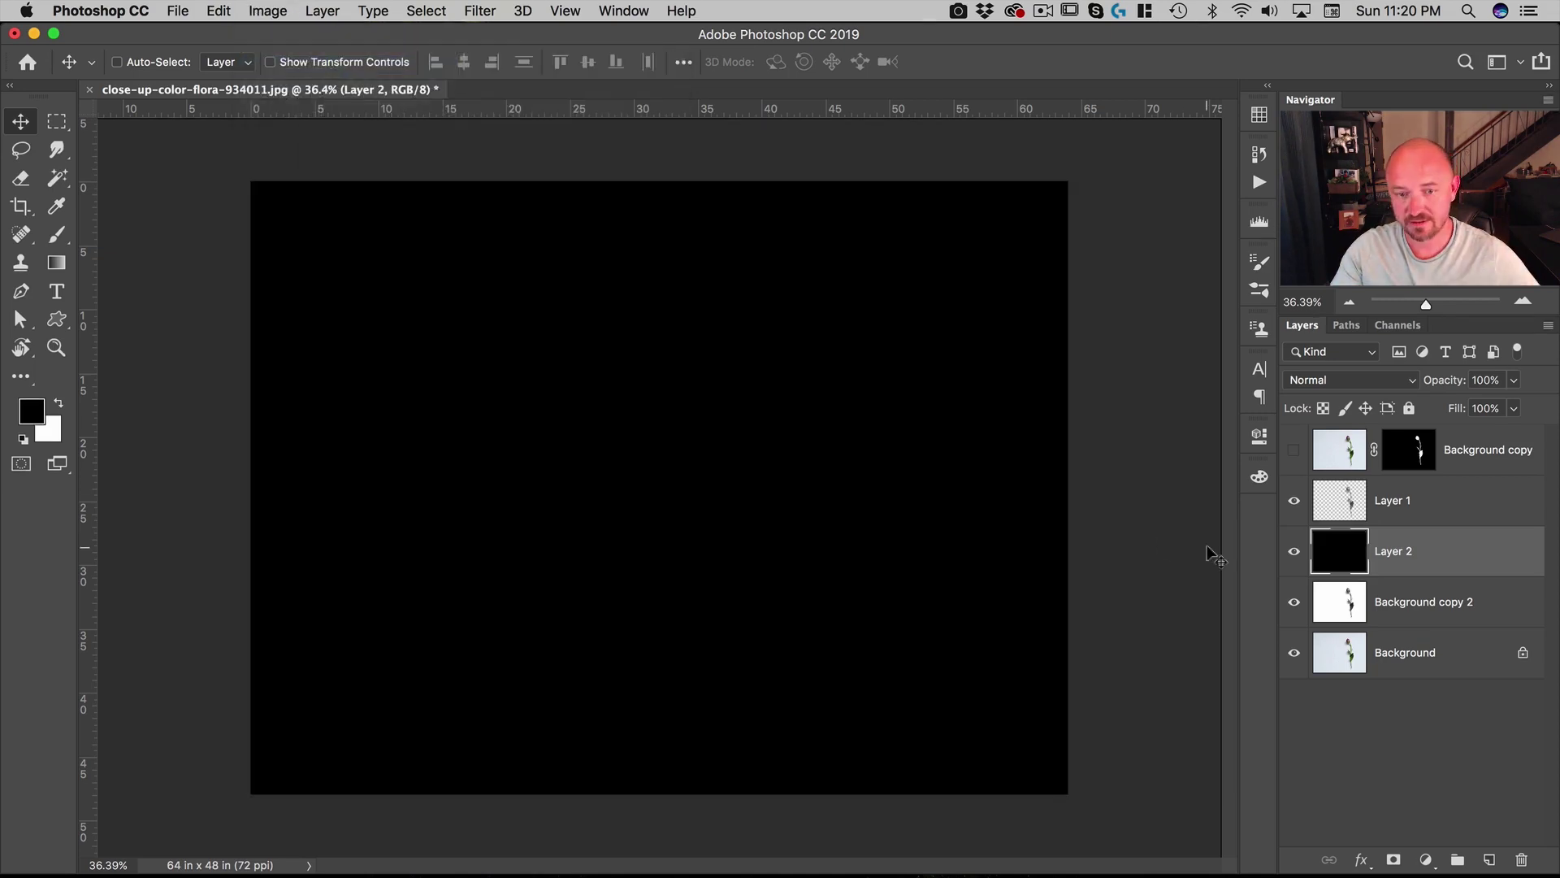
click(1347, 503)
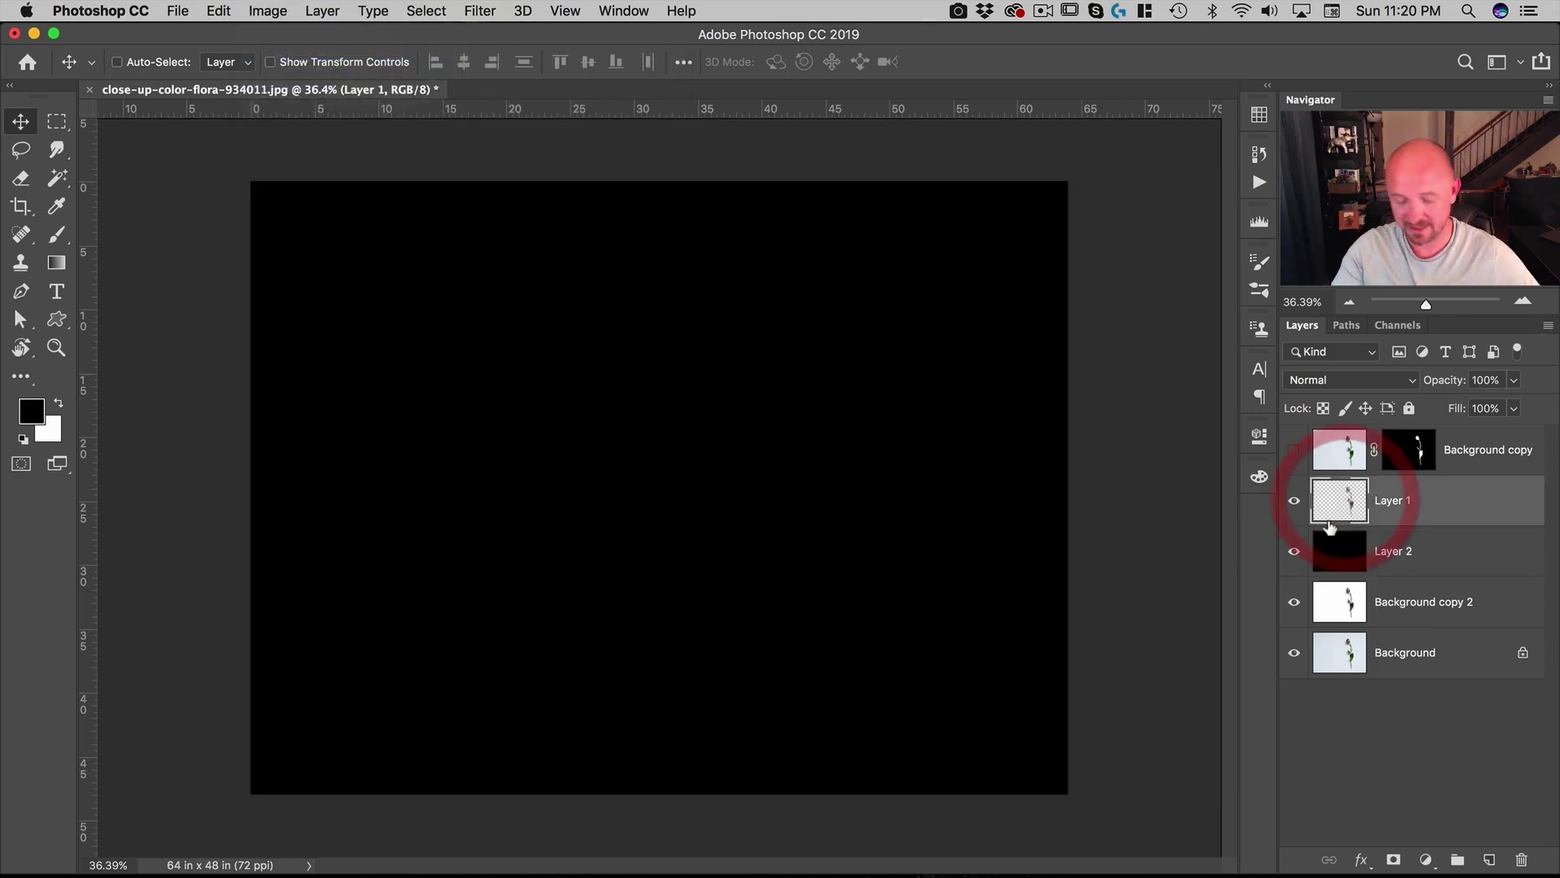
key(super+i)
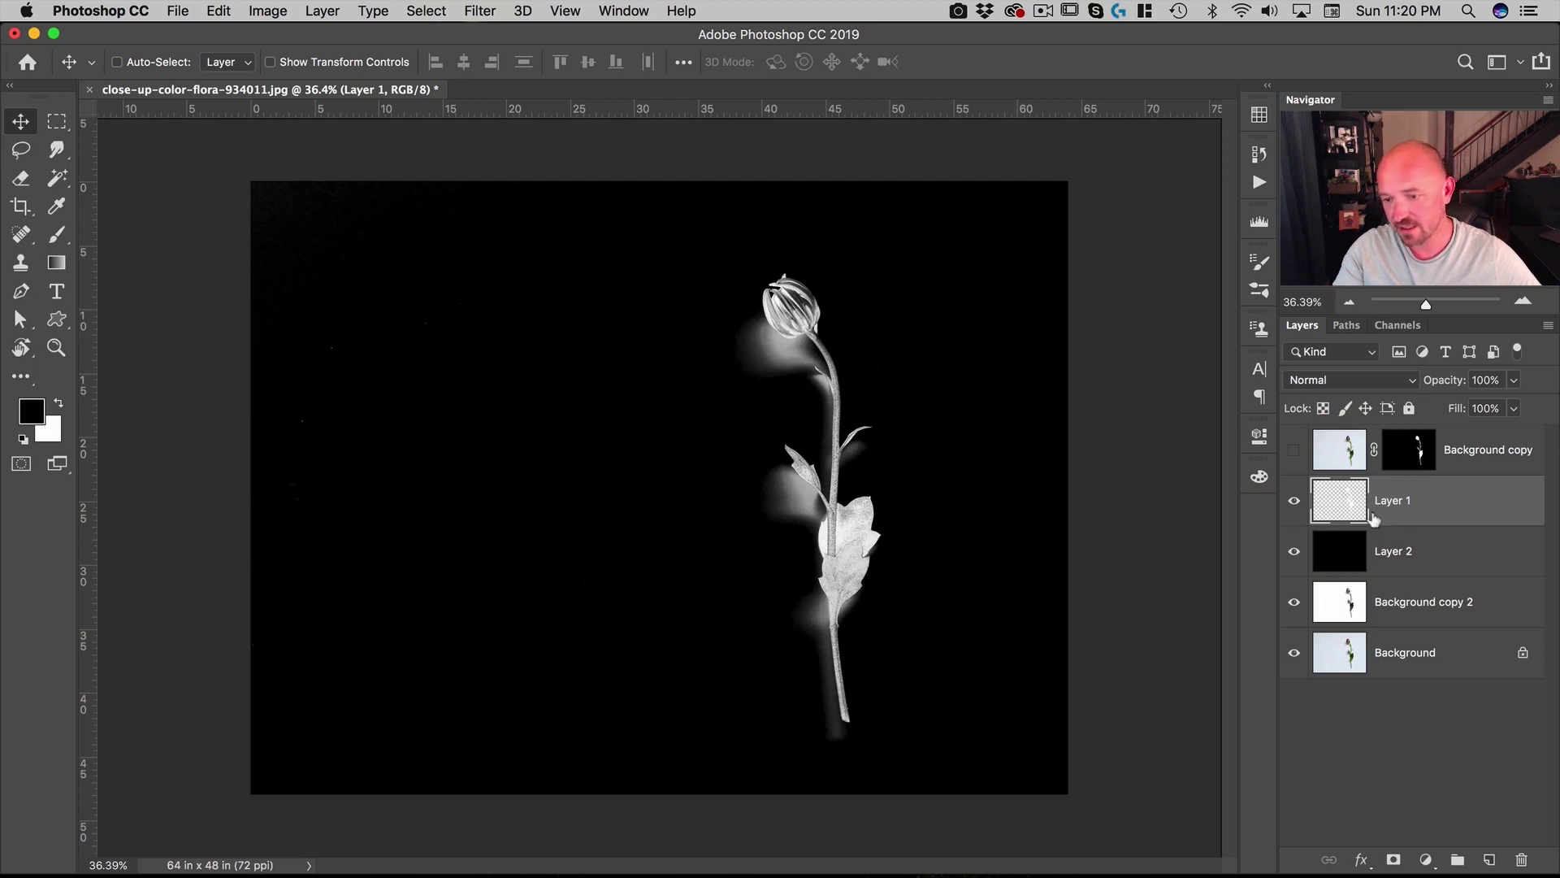
click(1393, 860)
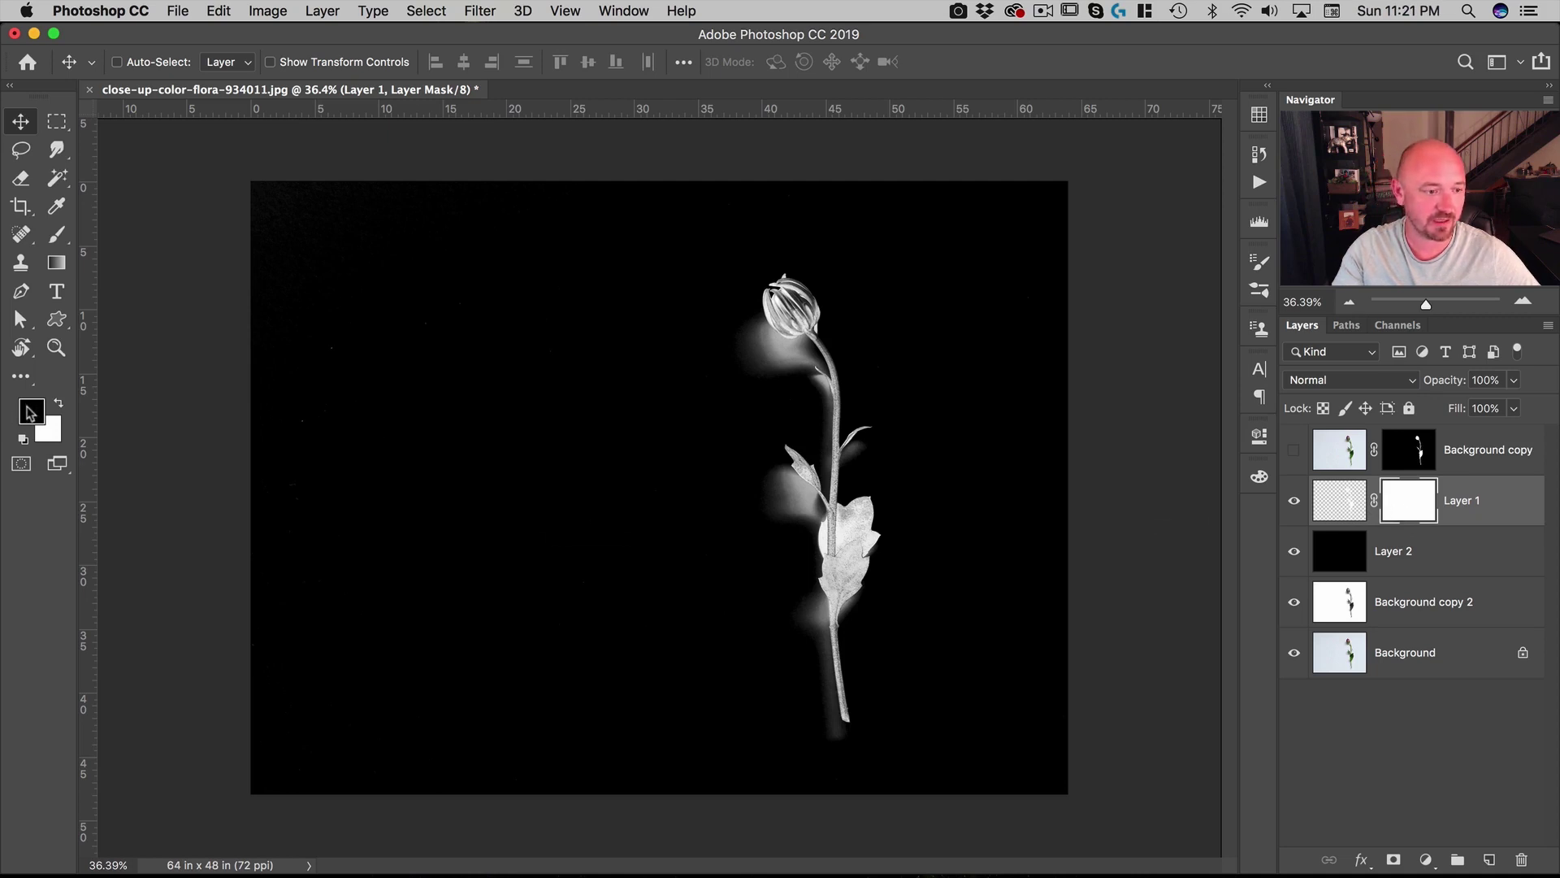
Step: Choose the Gradient tool with the black-to-white linear preset
click(57, 263)
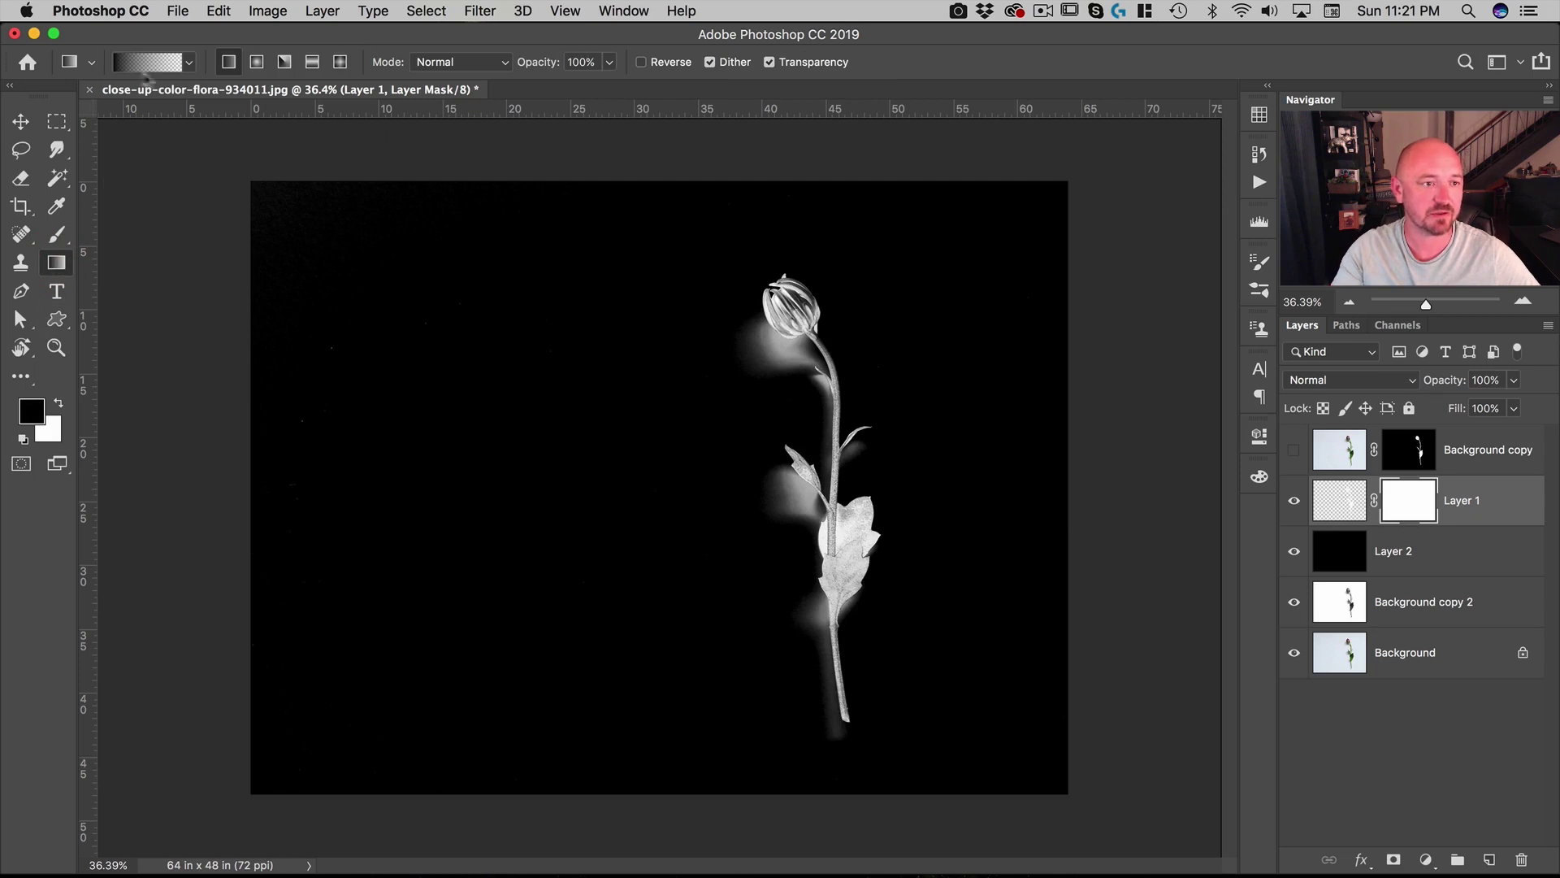
click(186, 65)
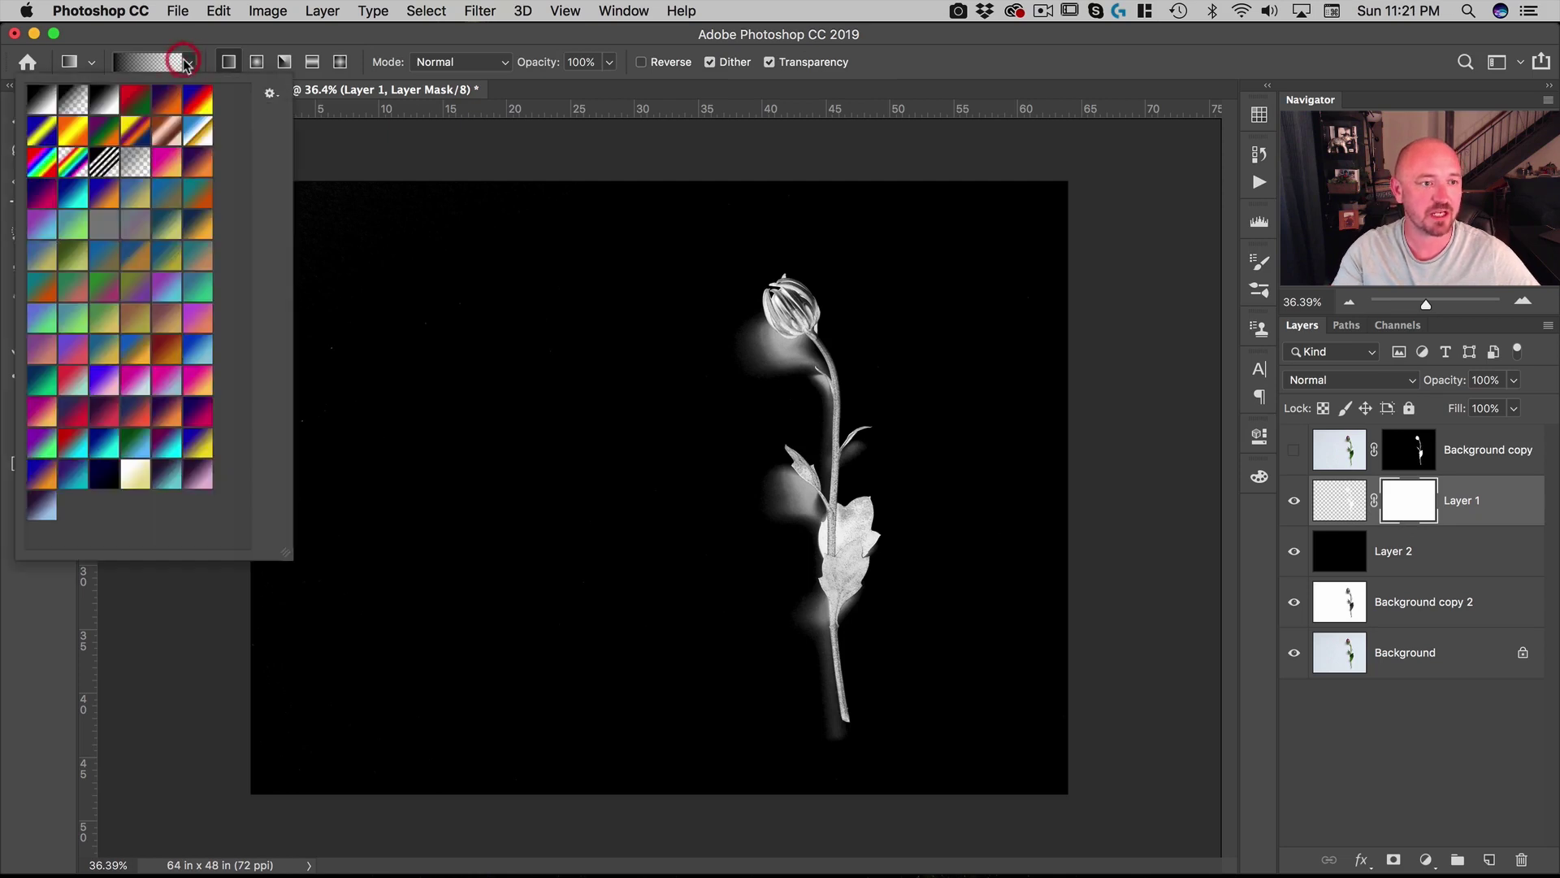
click(76, 102)
key(Return)
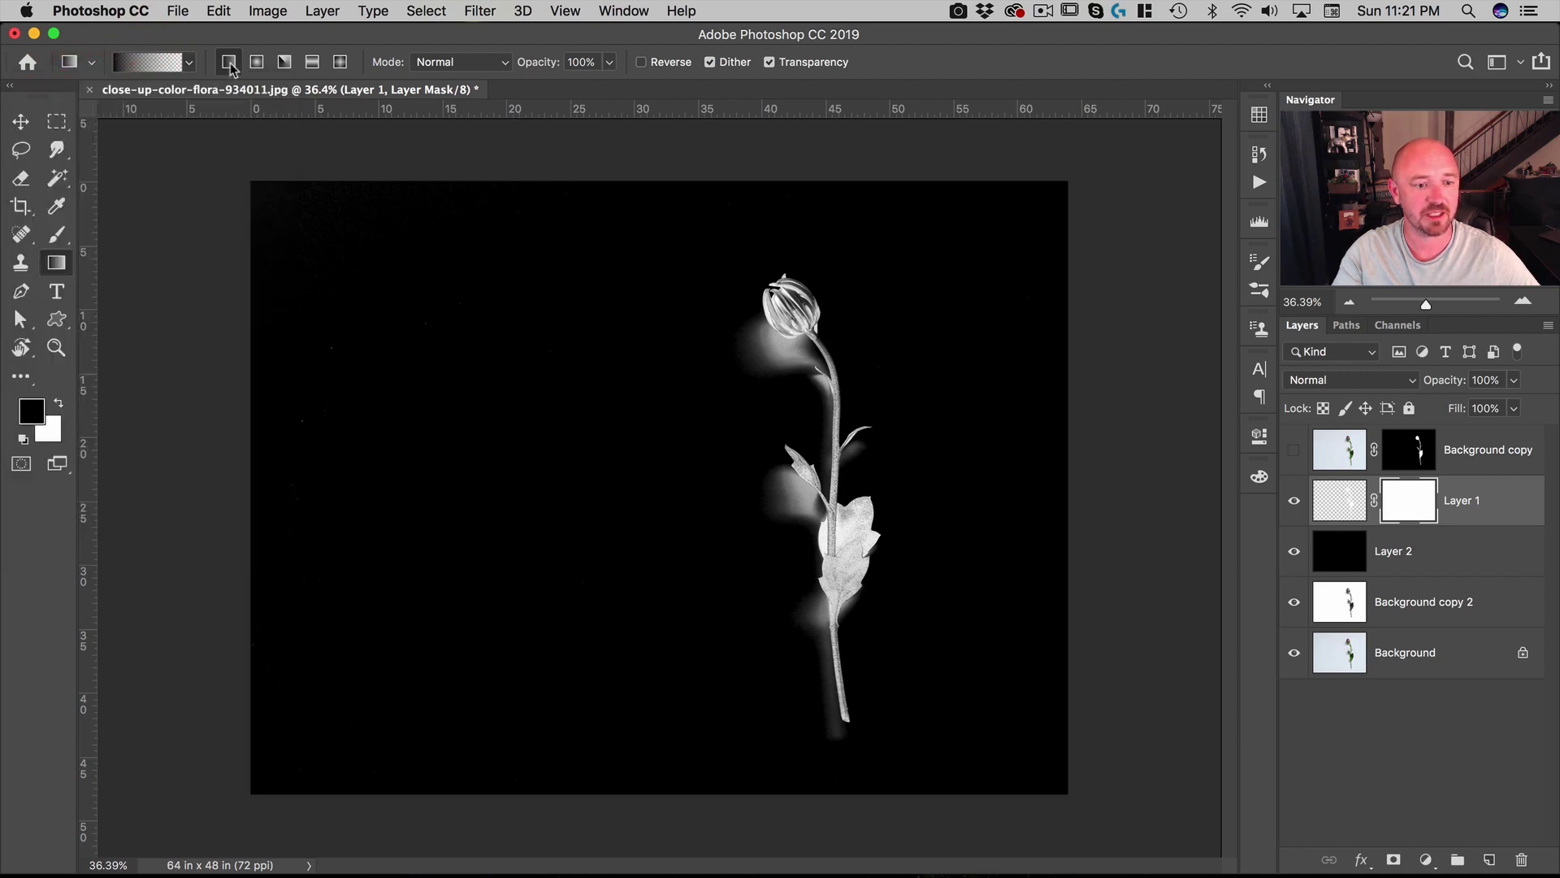
key(super+space)
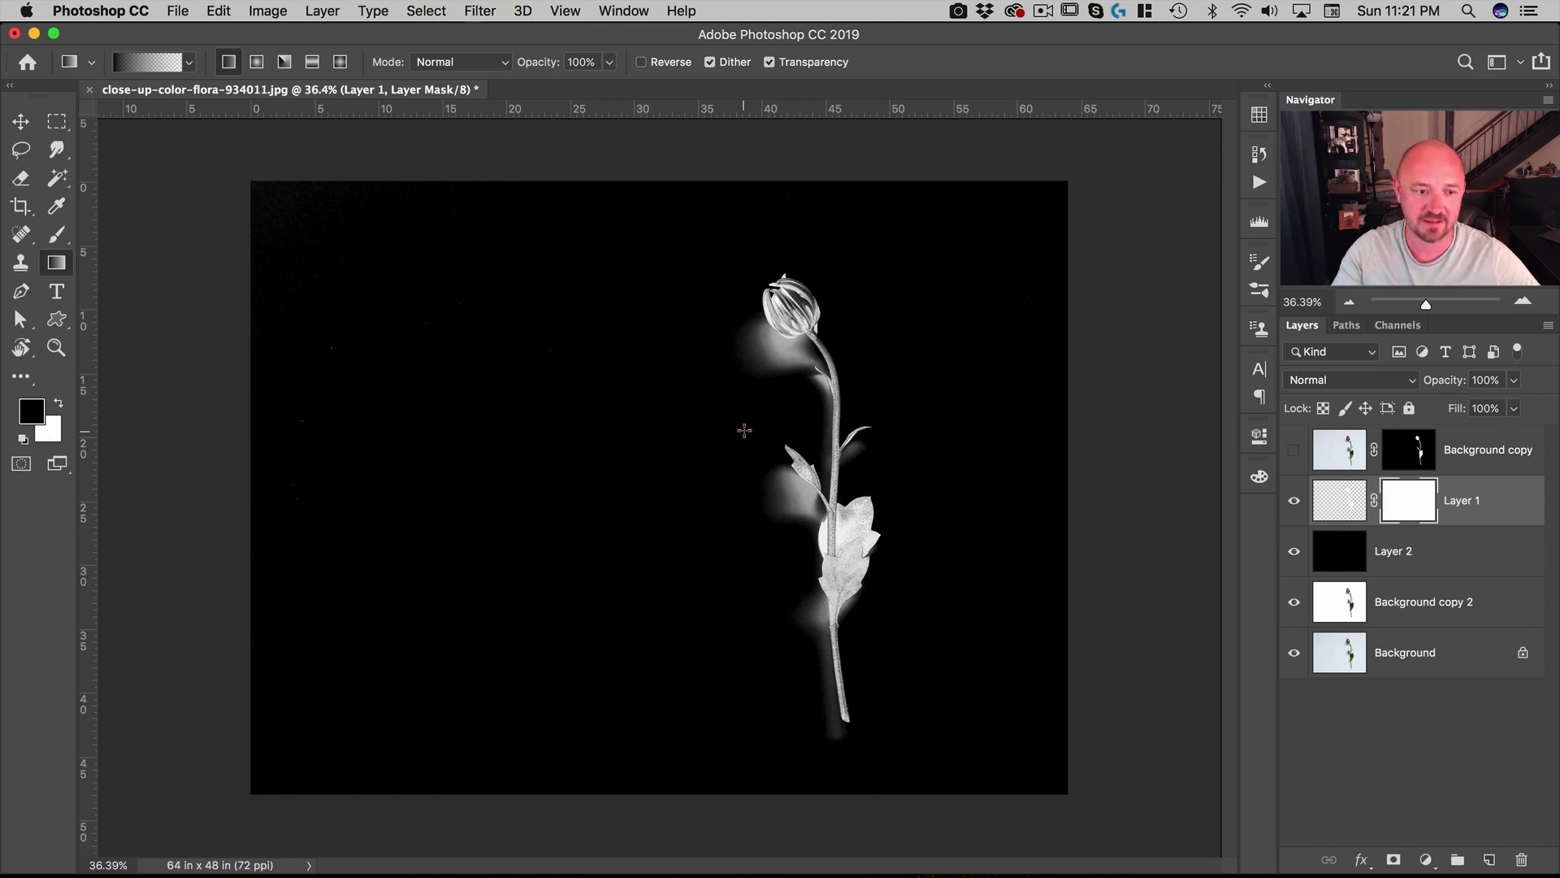
Step: Drag several straight gradients on Layer 1's mask, leaving white only around the flower's stem and bud
drag(698, 429, 790, 431)
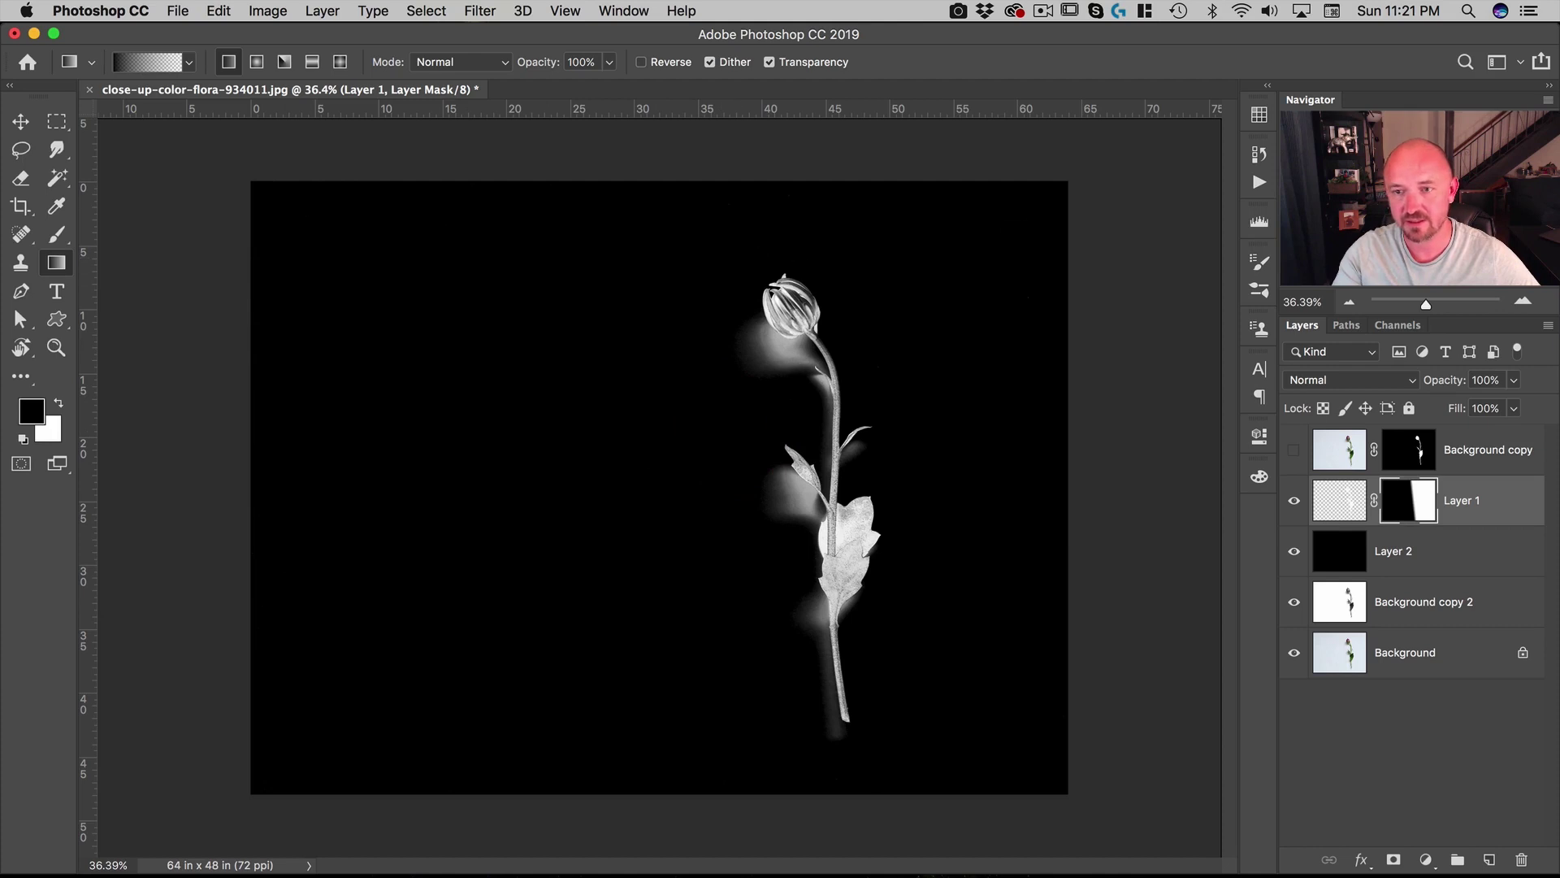
key(shift)
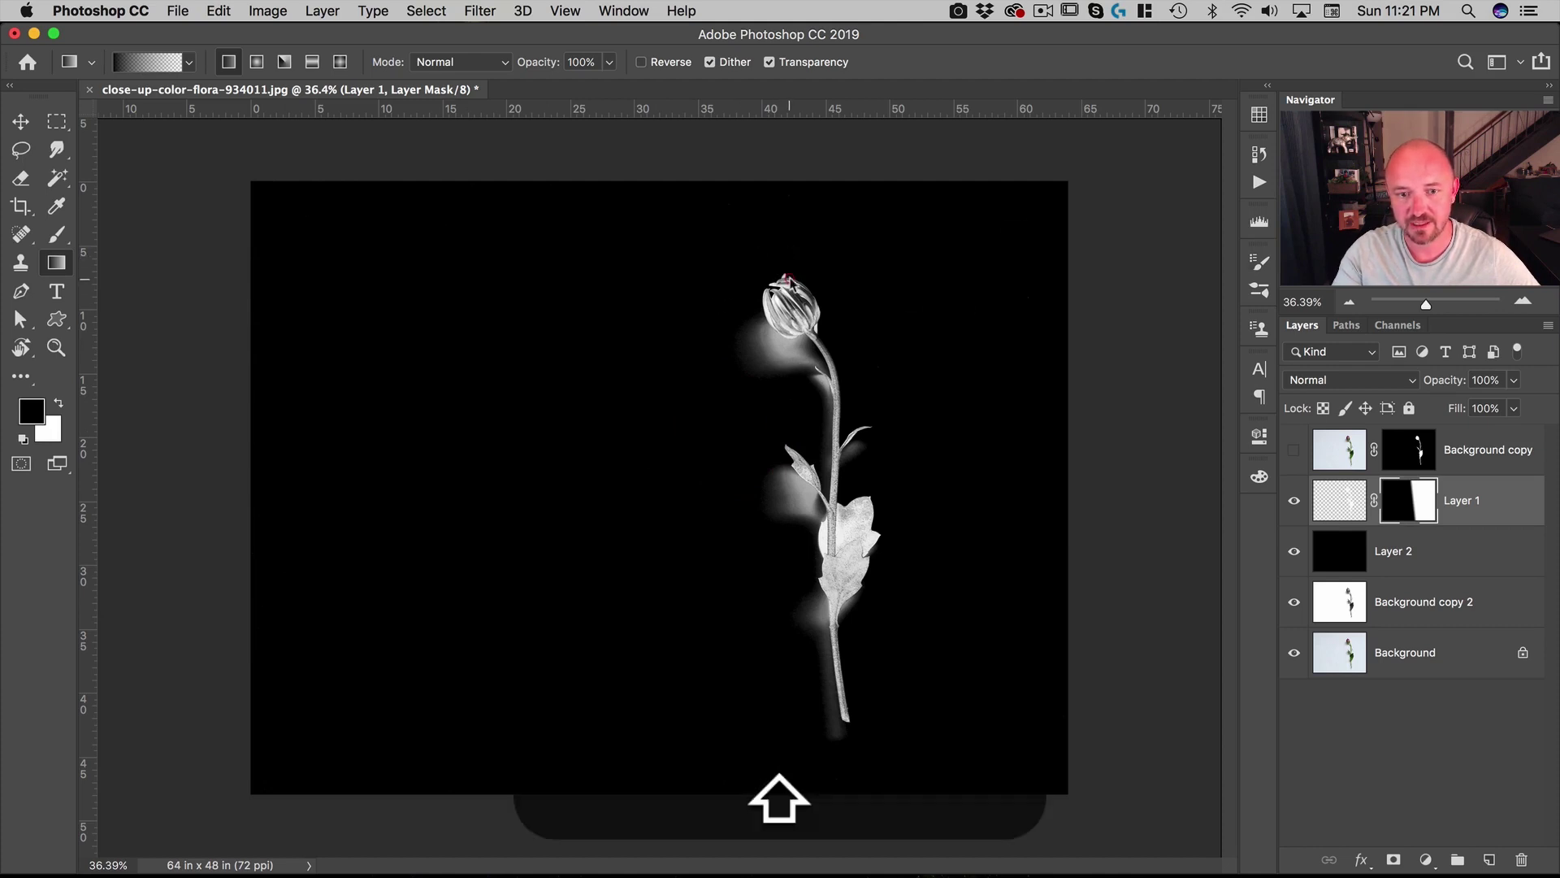
drag(872, 353, 846, 361)
key(shift)
drag(846, 770, 846, 740)
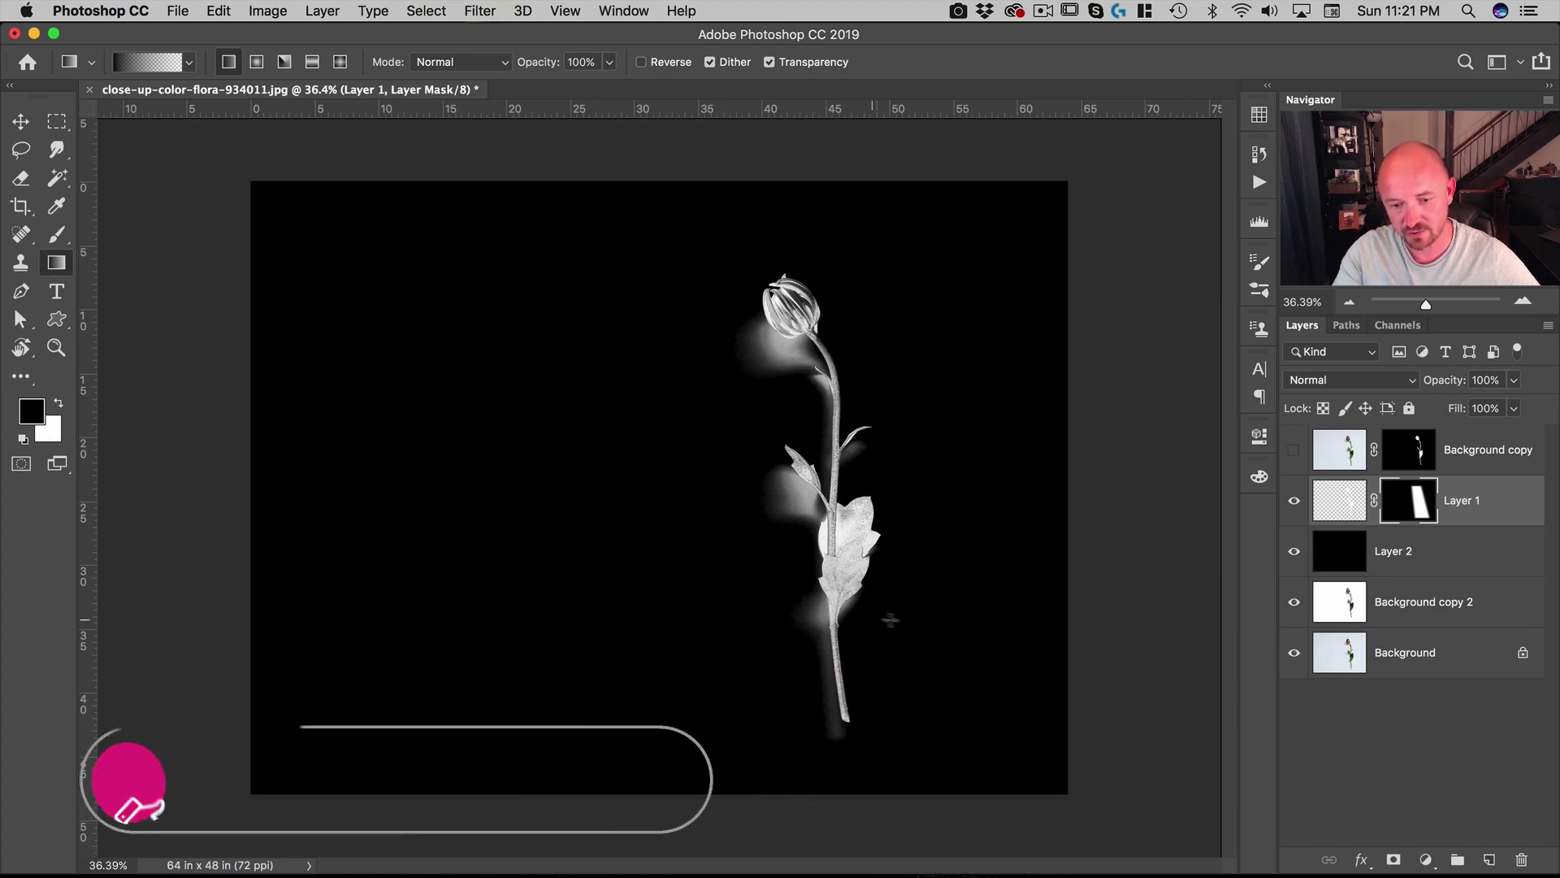
drag(883, 612, 908, 616)
drag(738, 626, 777, 624)
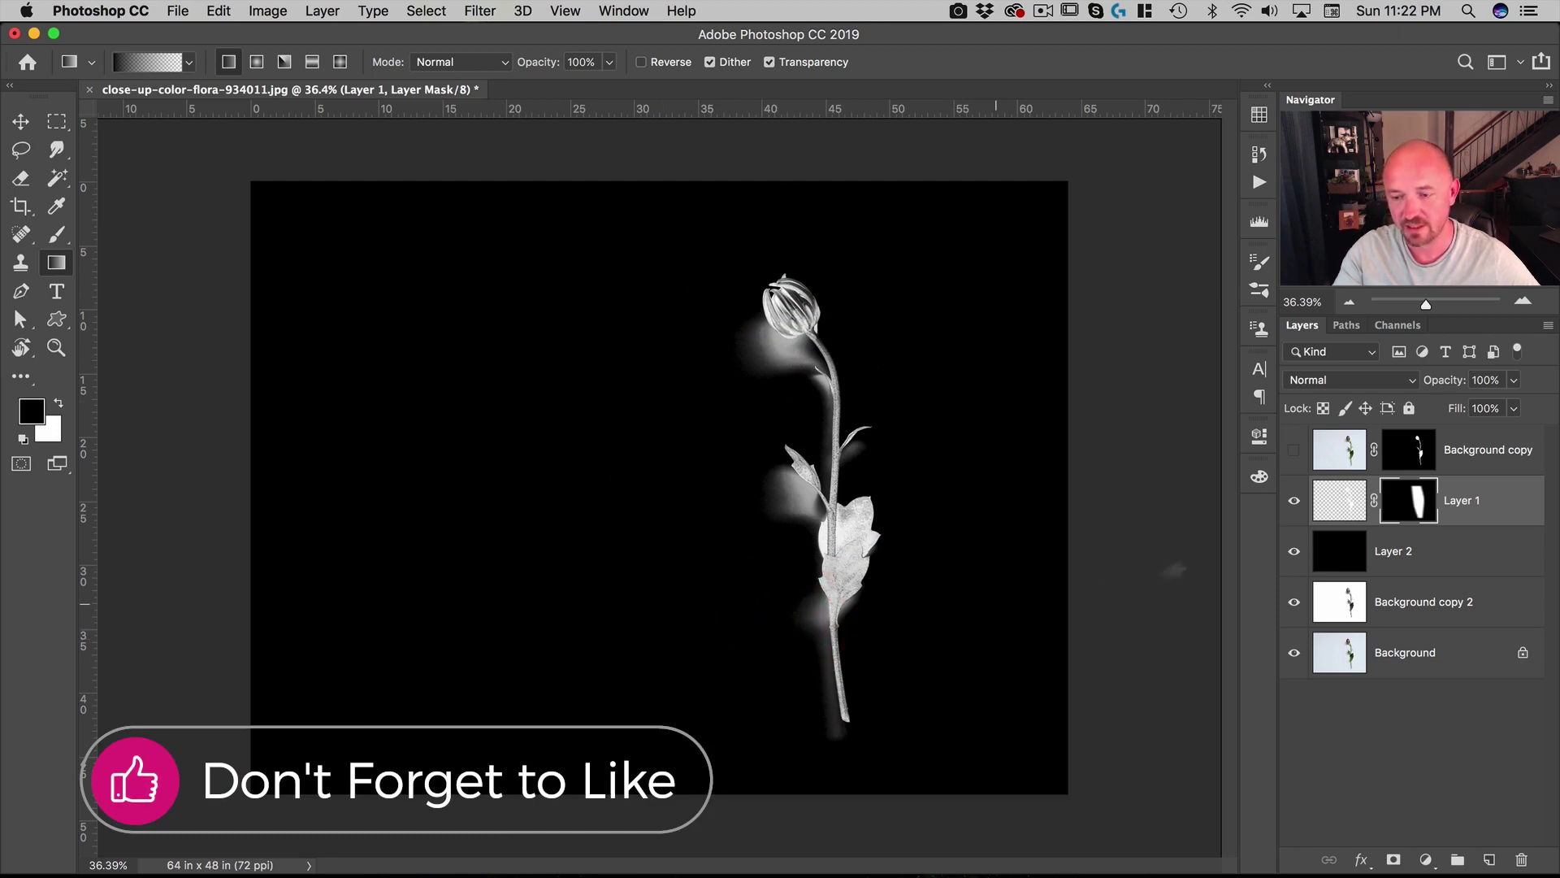
drag(812, 377, 878, 324)
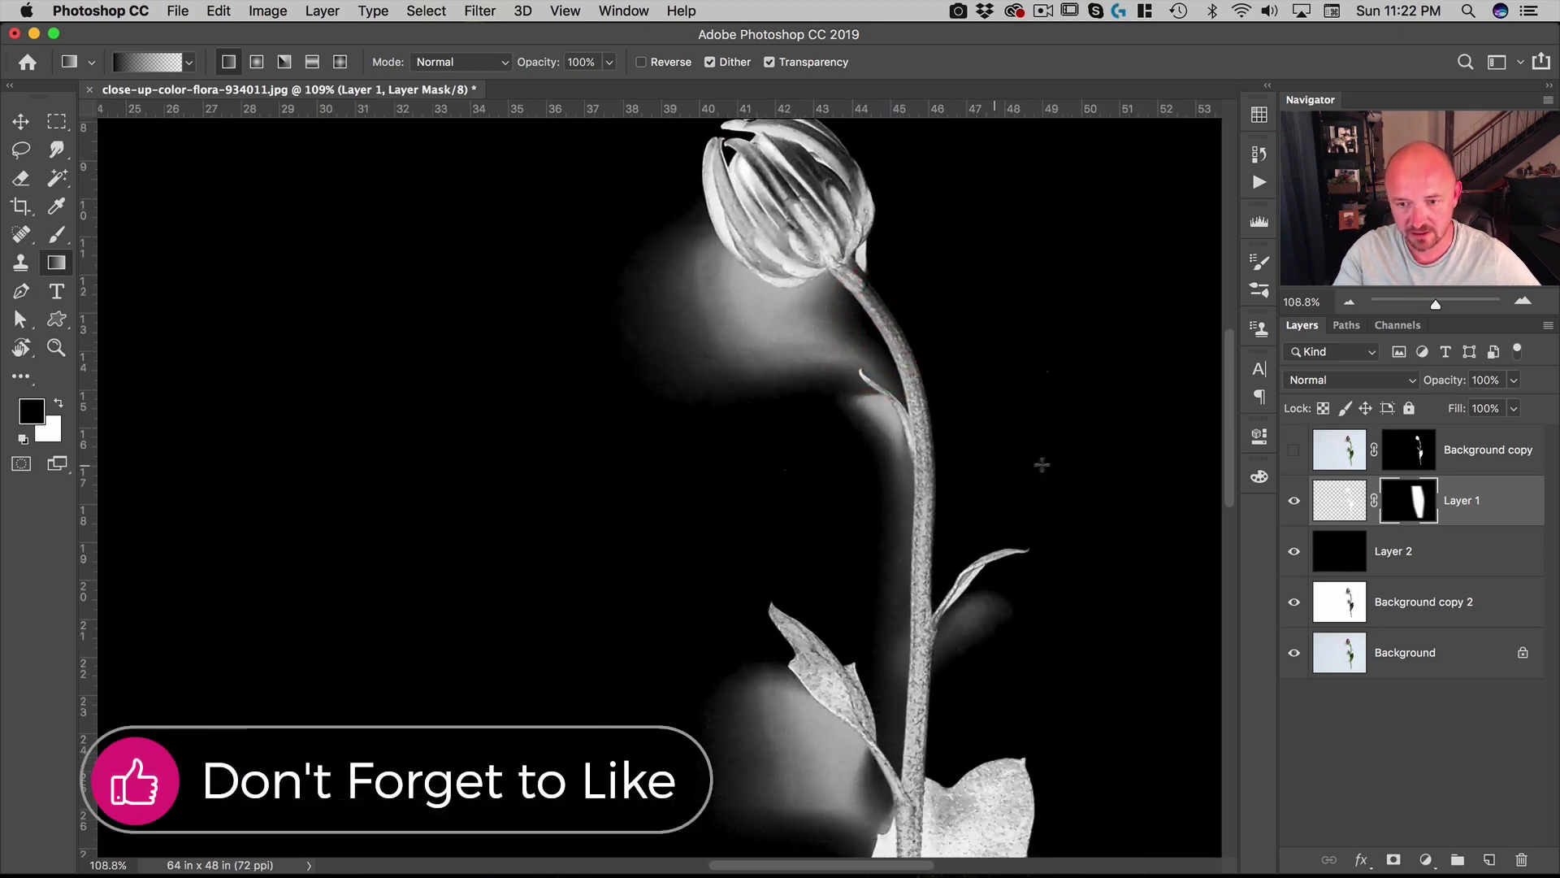
Step: Switch to the Brush tool with the soft round brush preset
key(b)
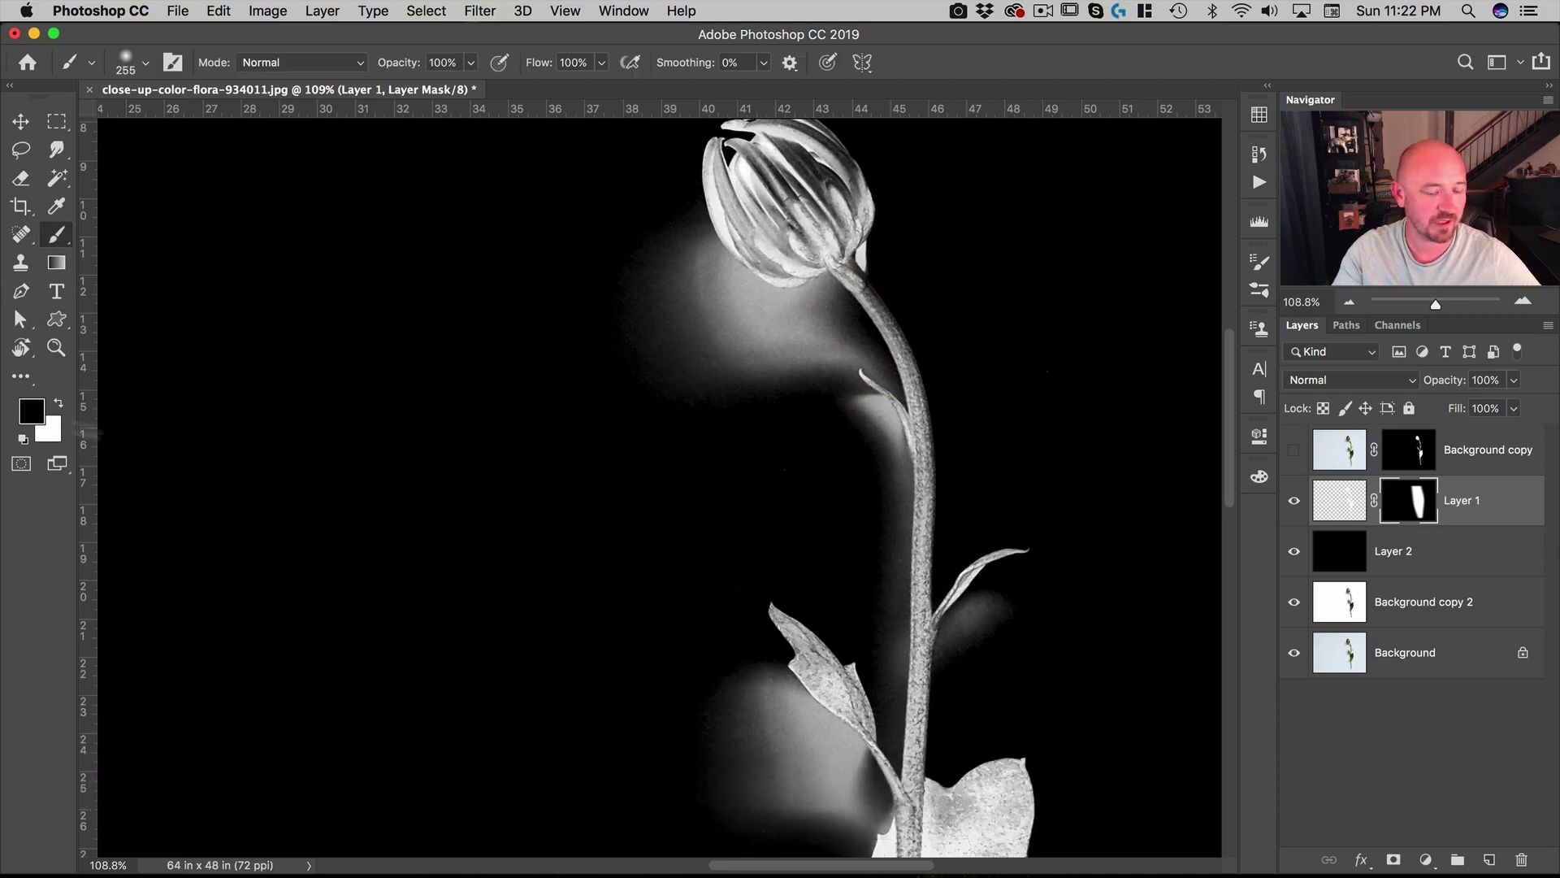
right_click(644, 479)
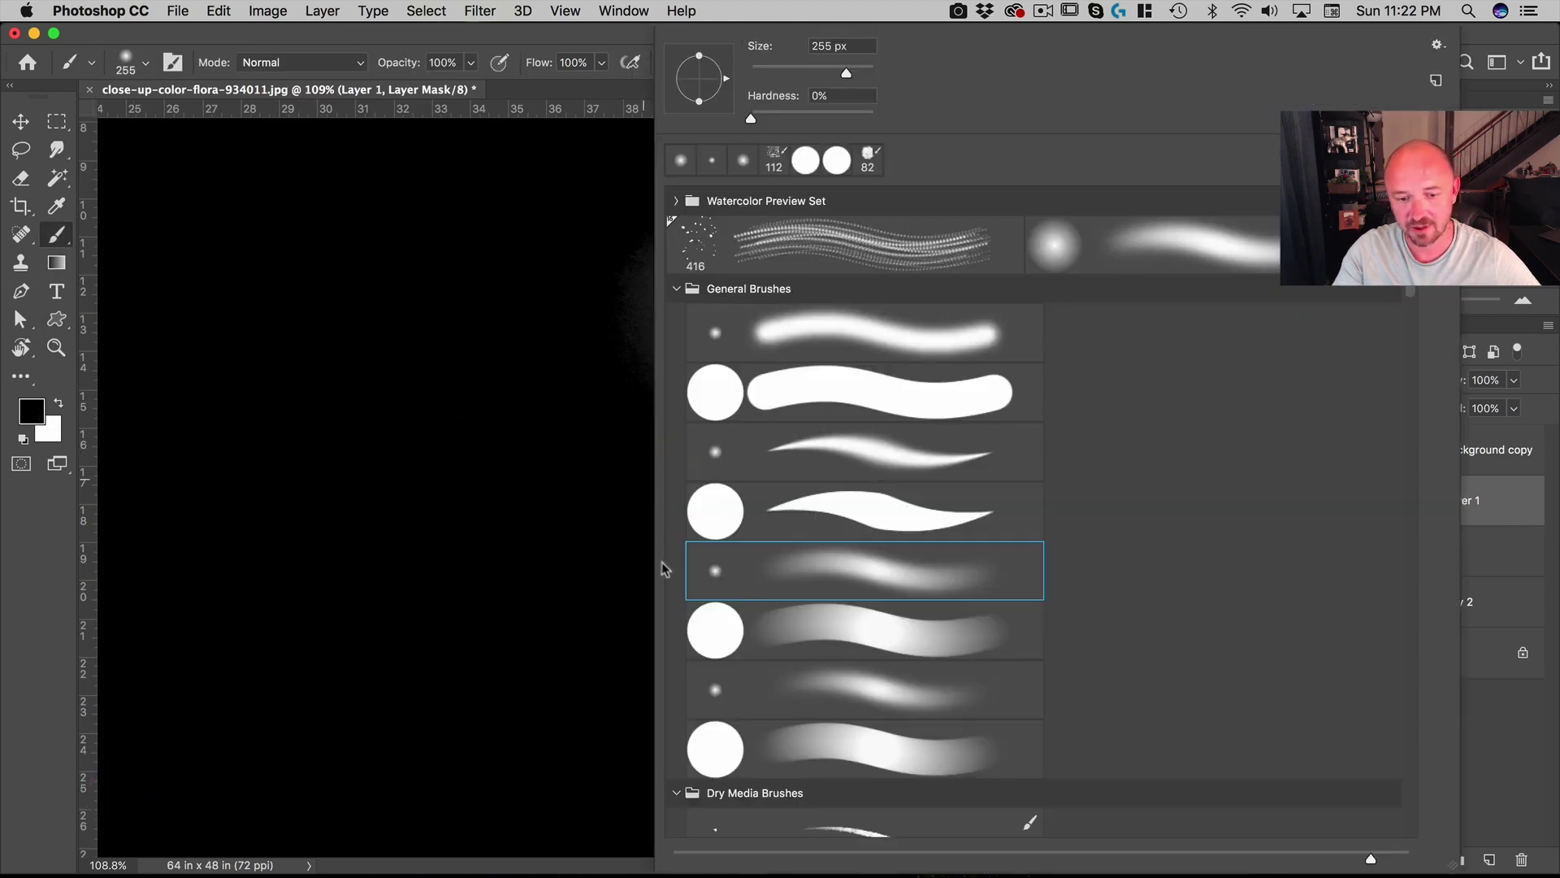
click(627, 529)
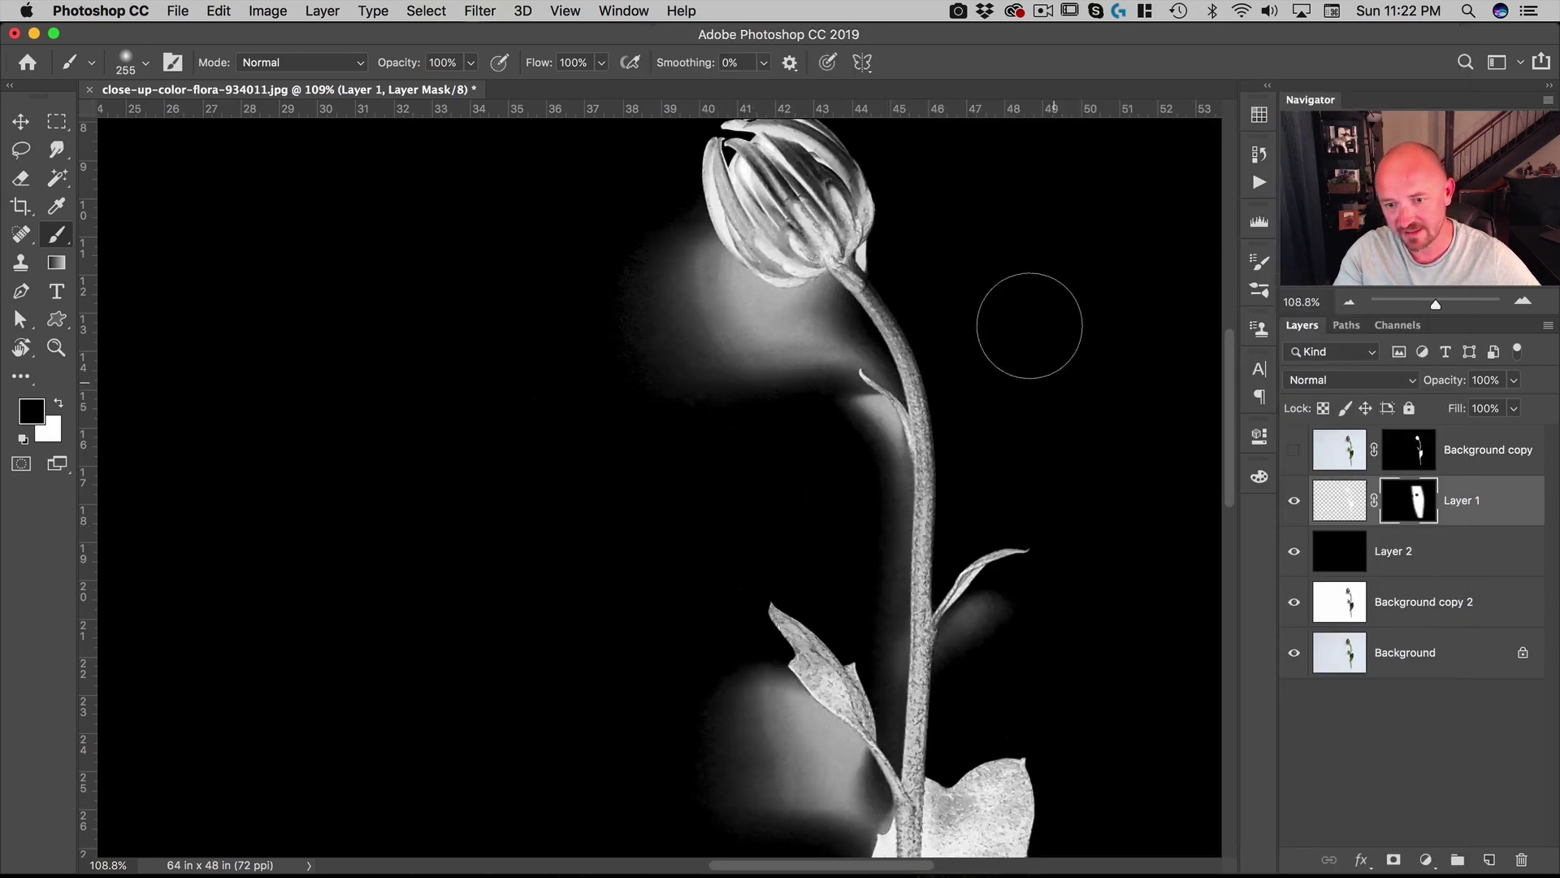
Step: Pan over the lower stem, leaves and flower head, then fit the whole image on screen
key(space)
drag(1037, 470, 871, 244)
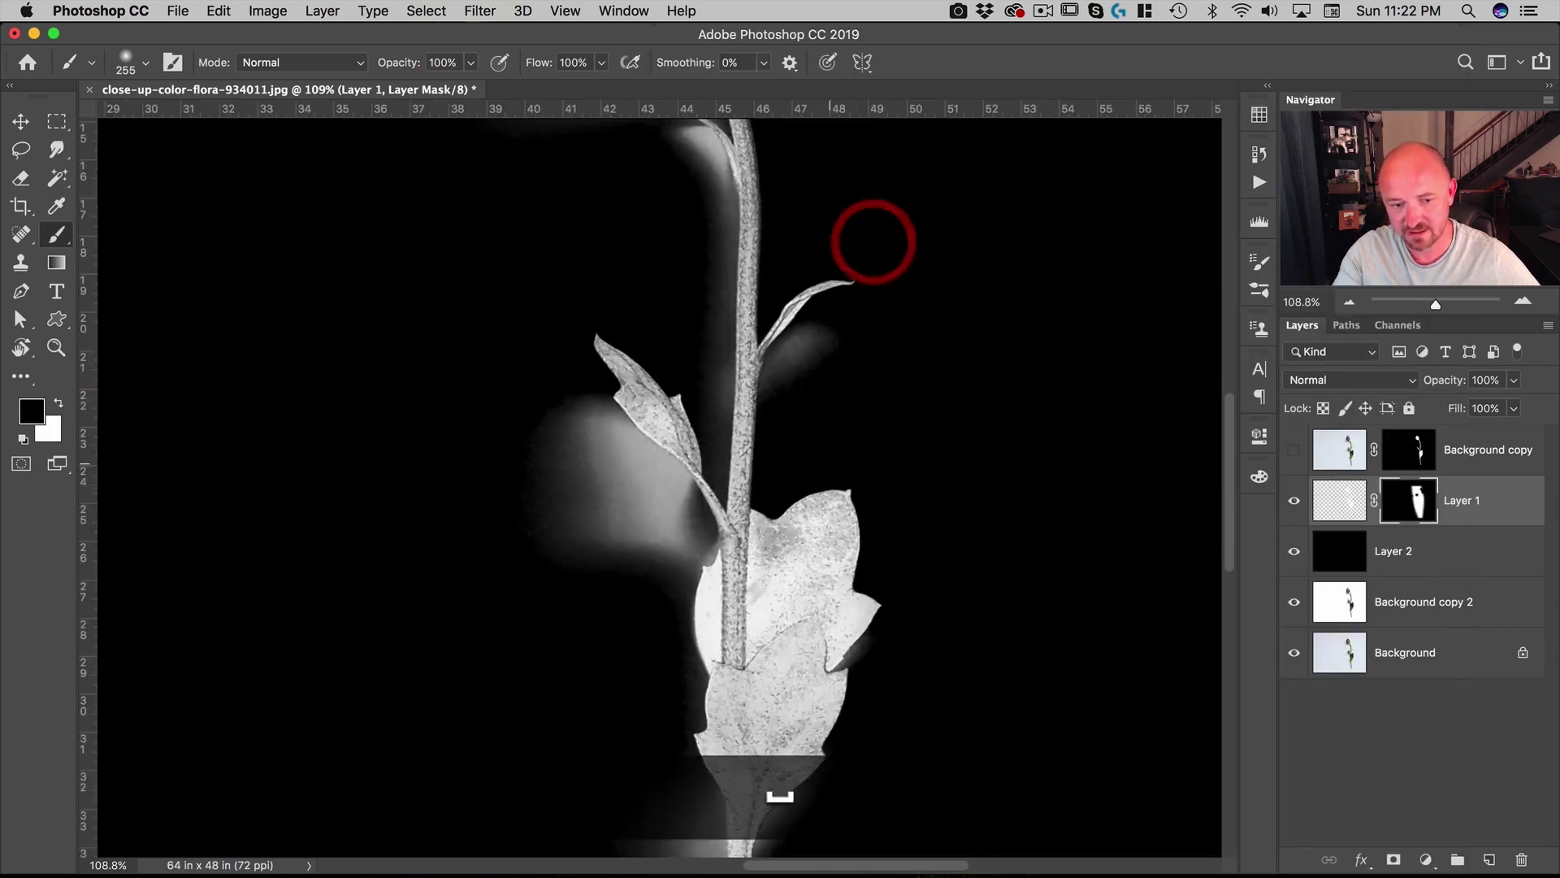
drag(748, 502, 834, 302)
drag(850, 723, 829, 436)
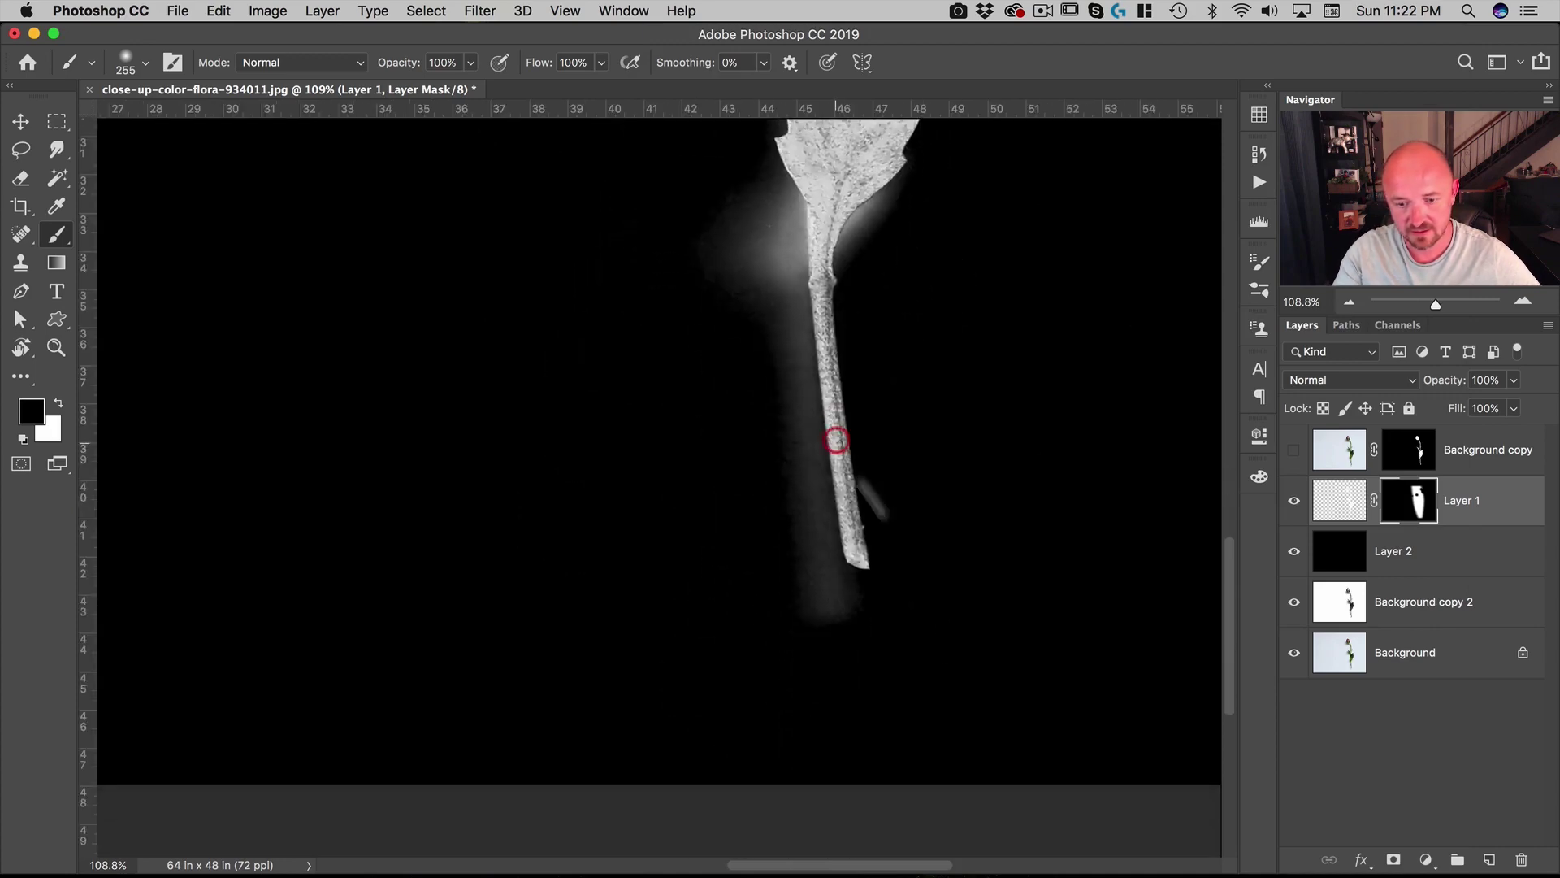
drag(1045, 349, 1032, 425)
drag(1036, 211, 1060, 634)
drag(958, 465, 1003, 473)
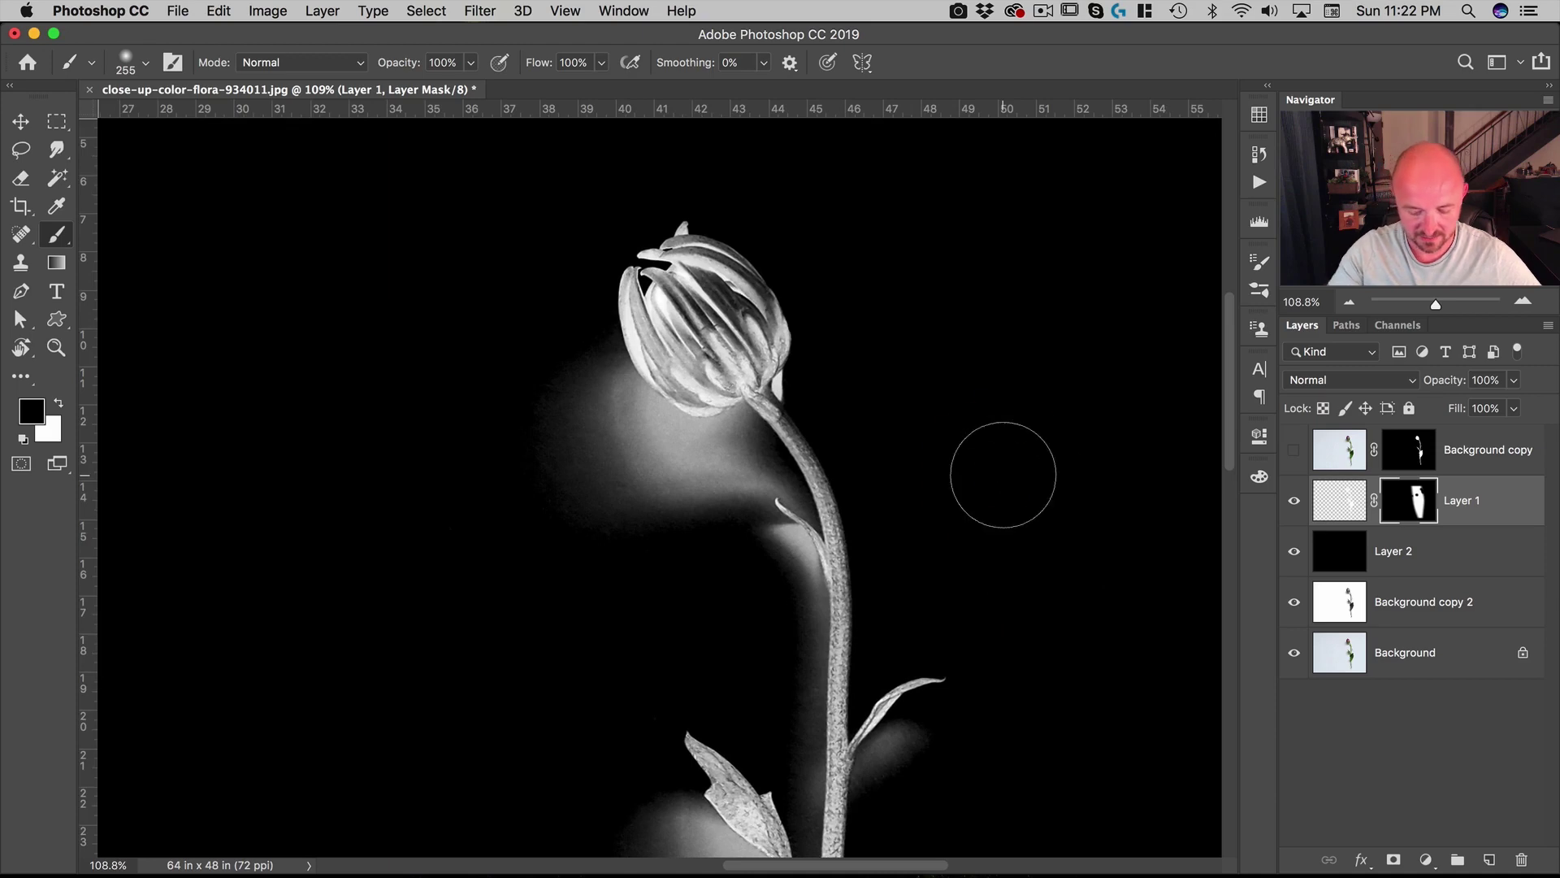
key(super+0)
Step: Apply Layer 1's mask into its pixels and invert the layer so the shadow turns dark
key(super+v)
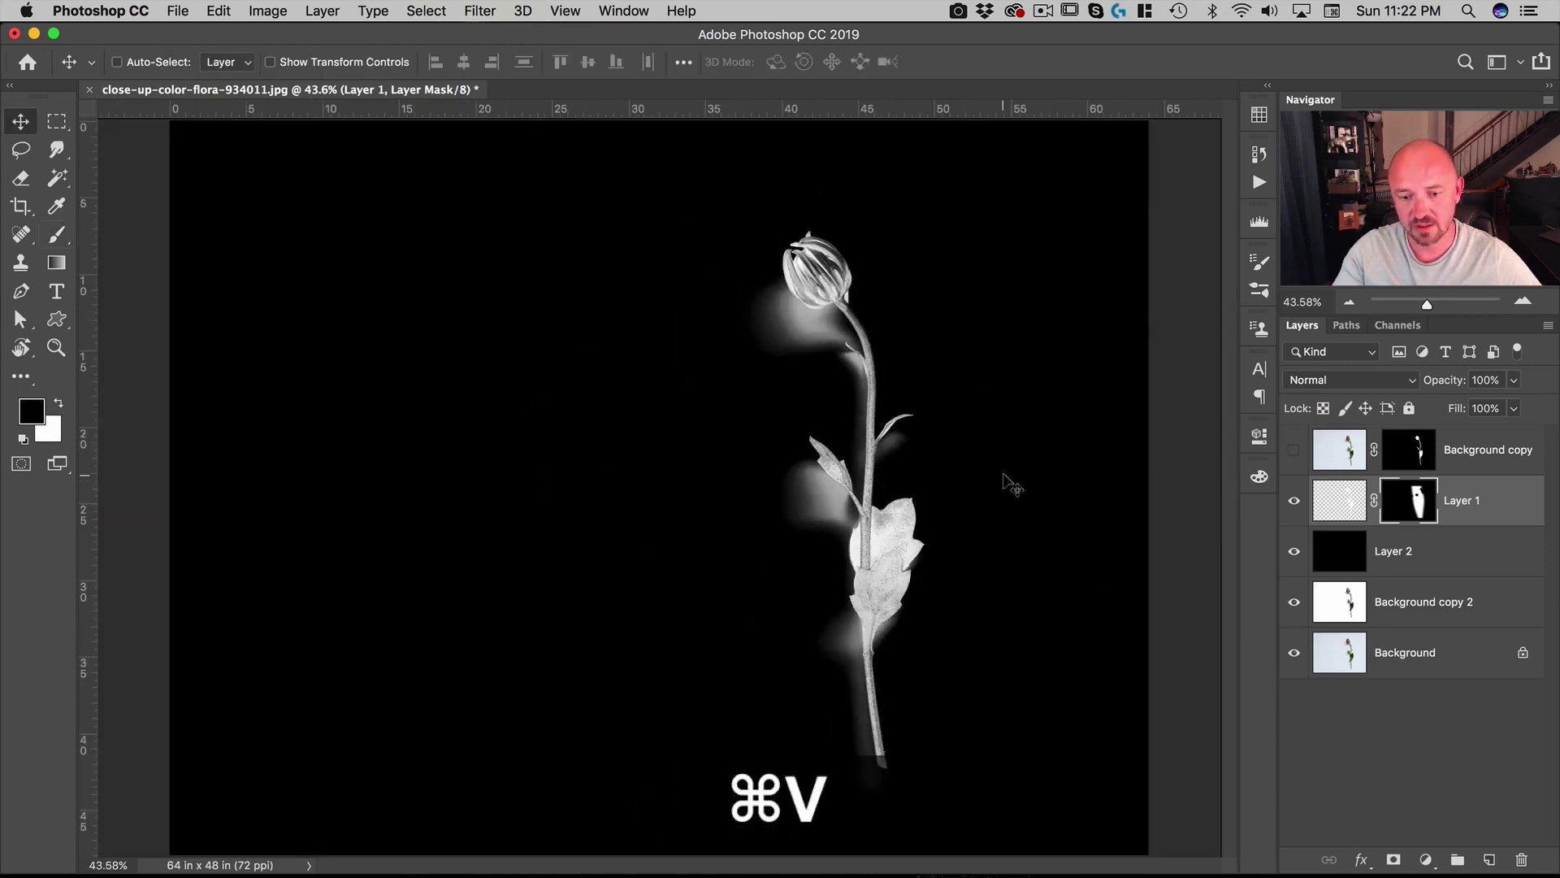
right_click(1413, 506)
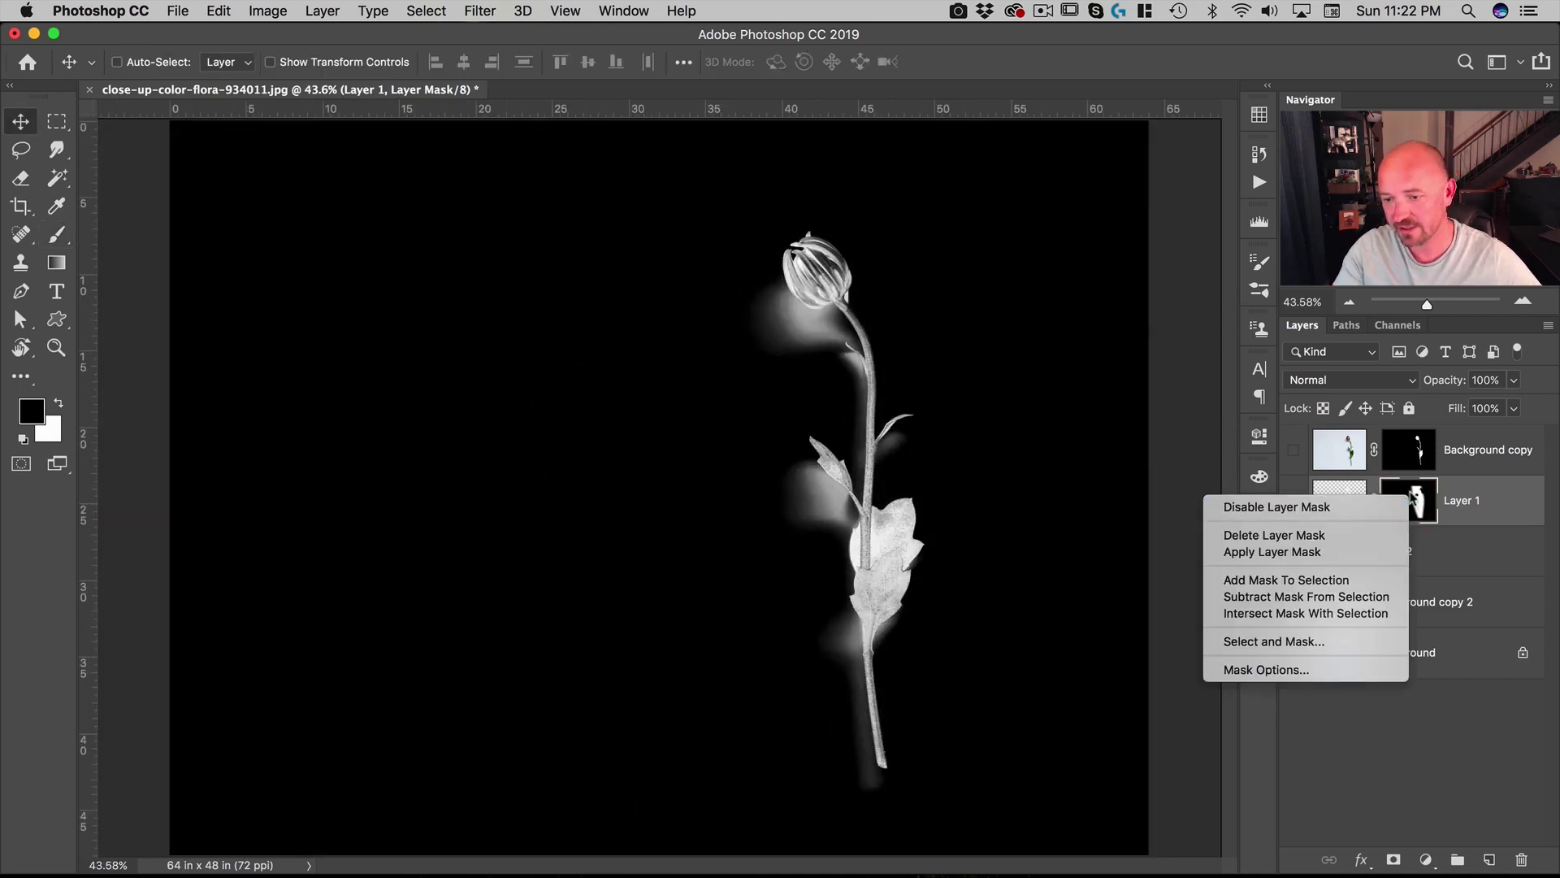
click(1304, 552)
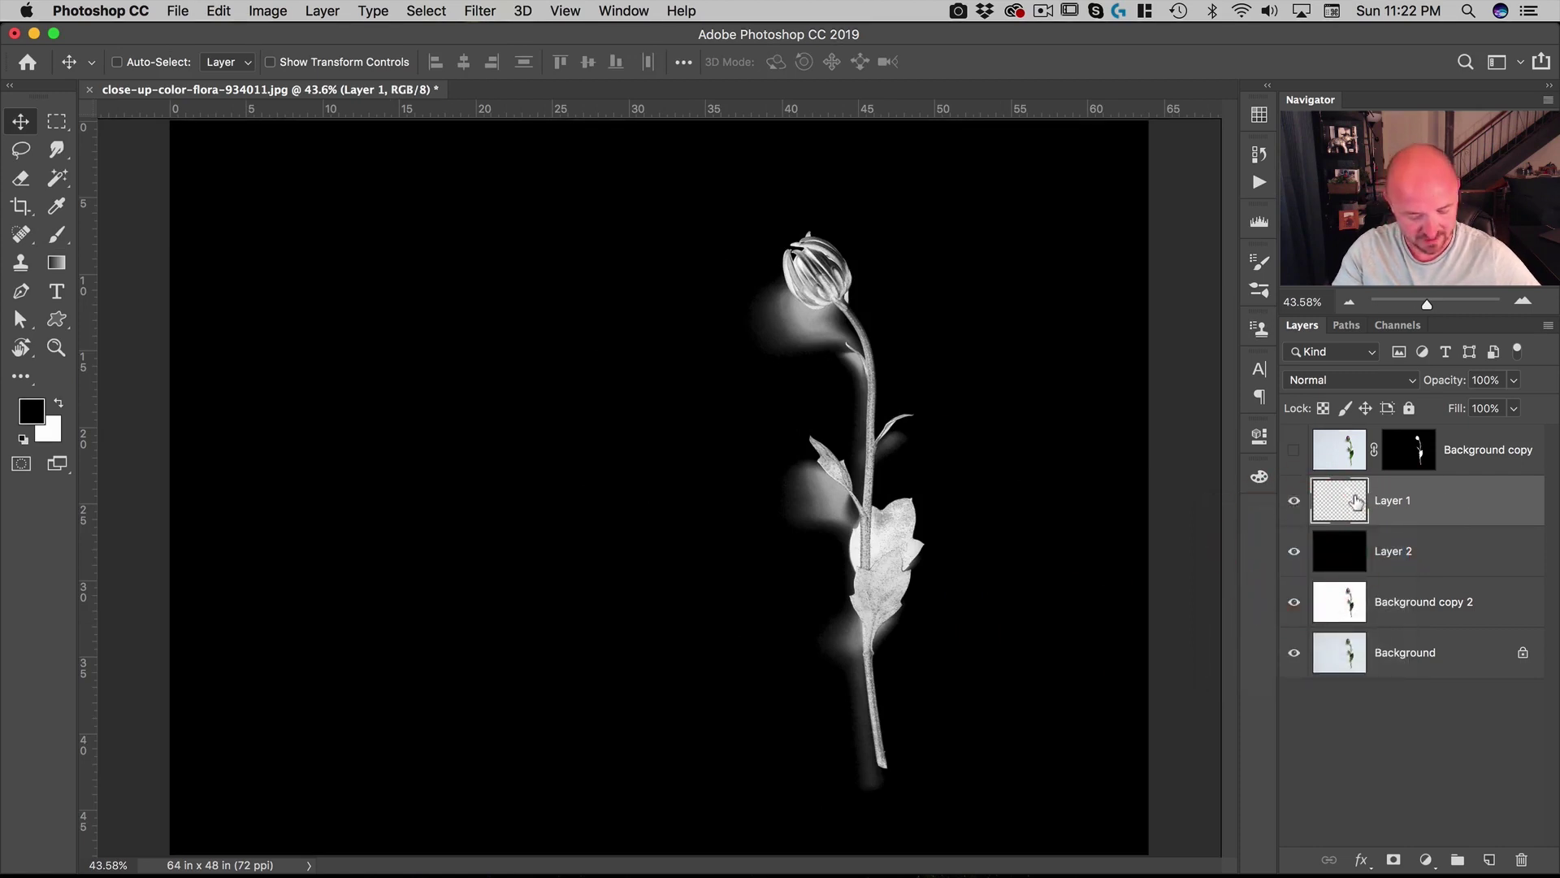
key(super+t)
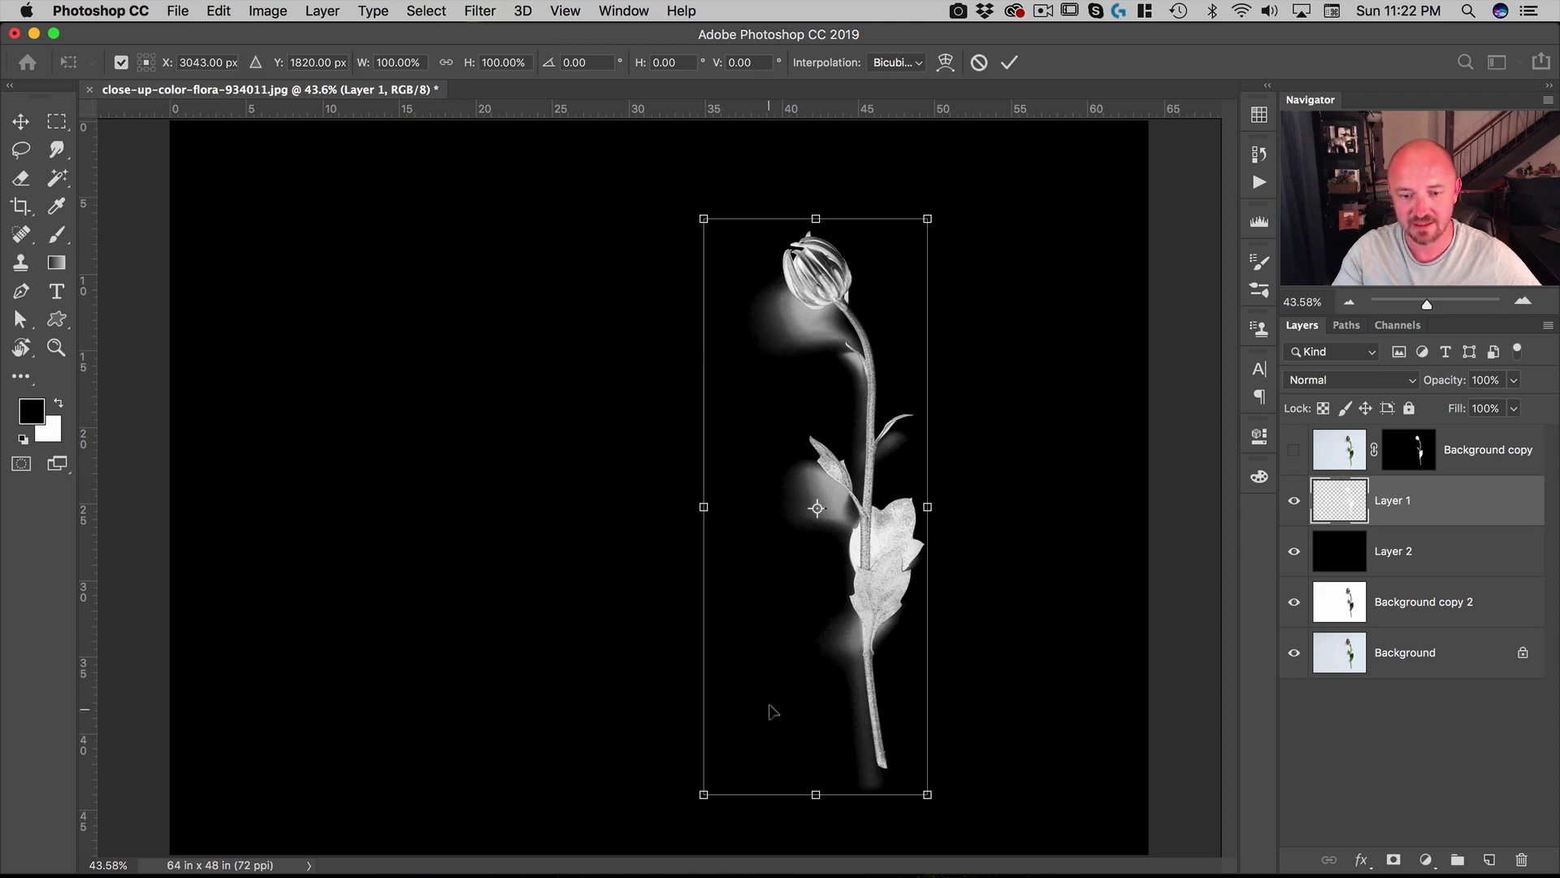
key(Escape)
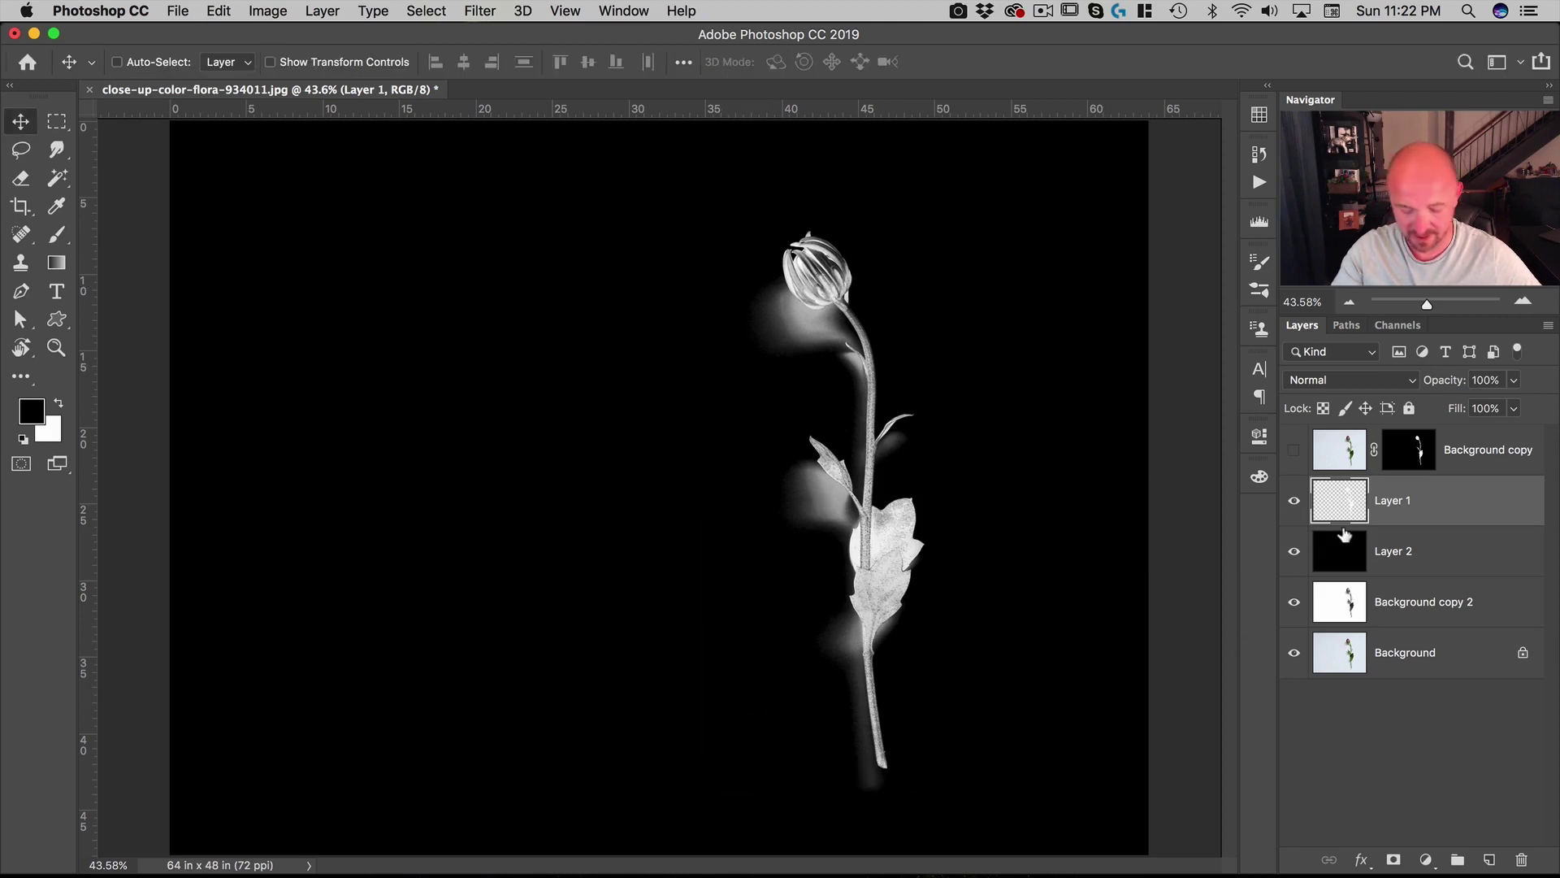
key(super+i)
Step: Invert Layer 2 to a white backdrop and make the colour Background copy flower visible
click(1342, 546)
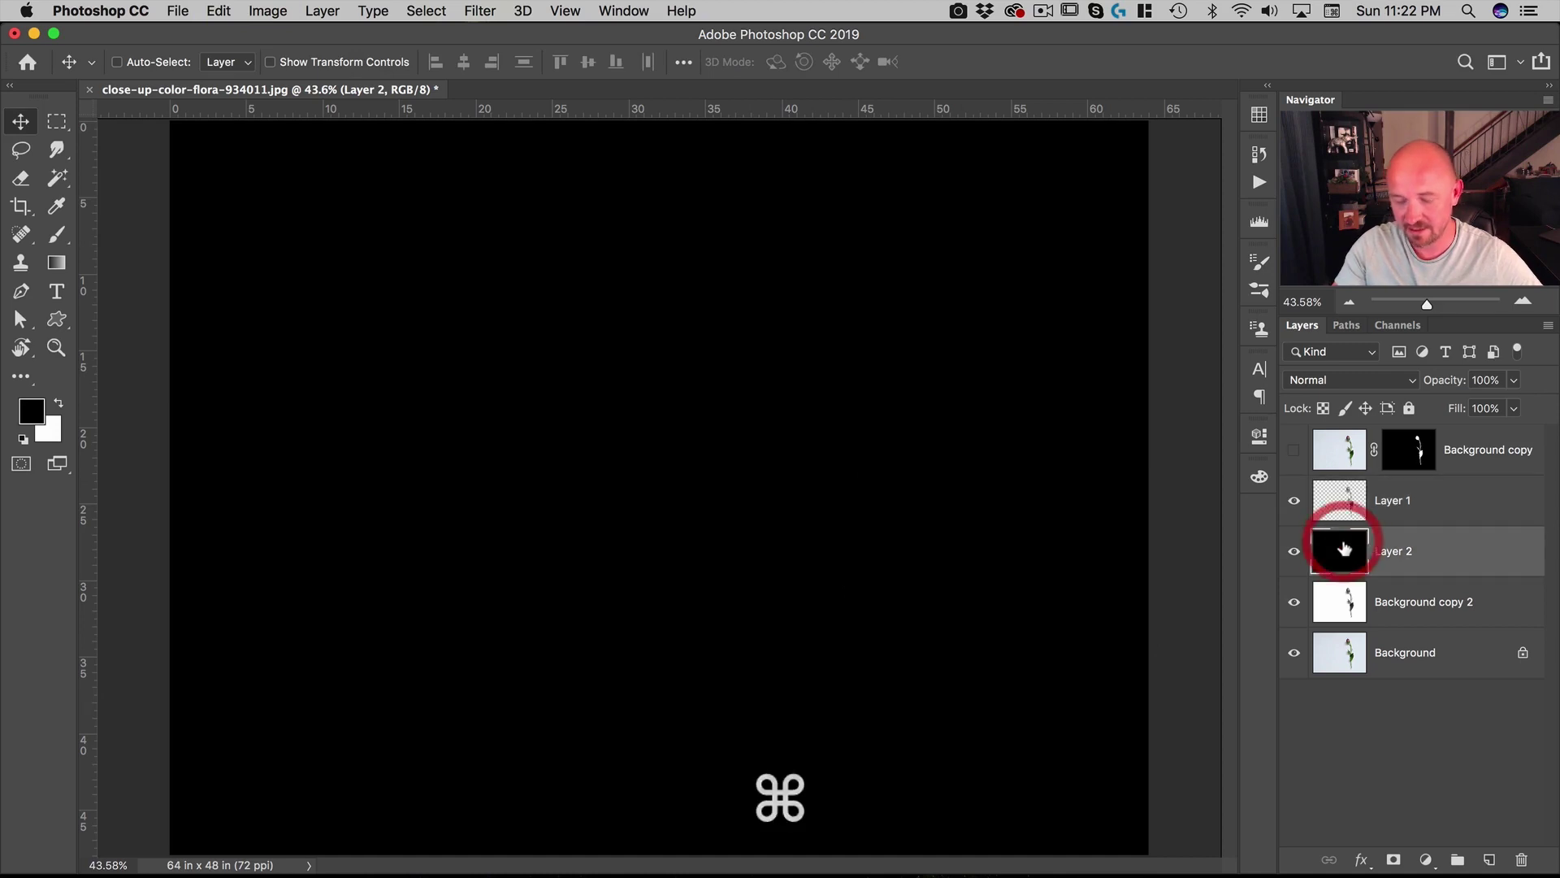
key(super+i)
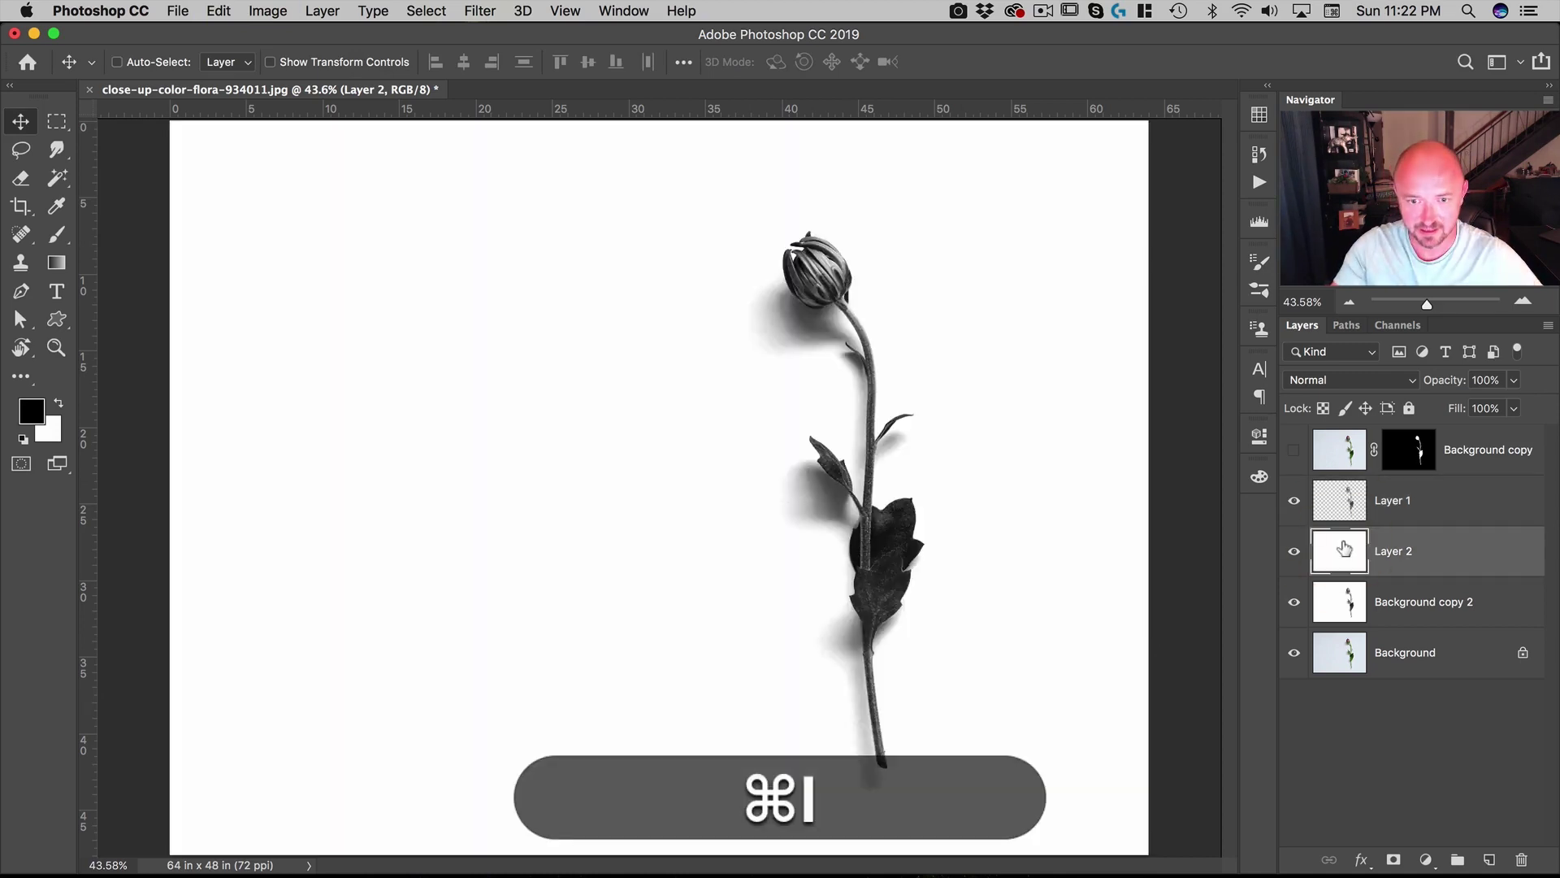
click(1295, 450)
key(super+minus)
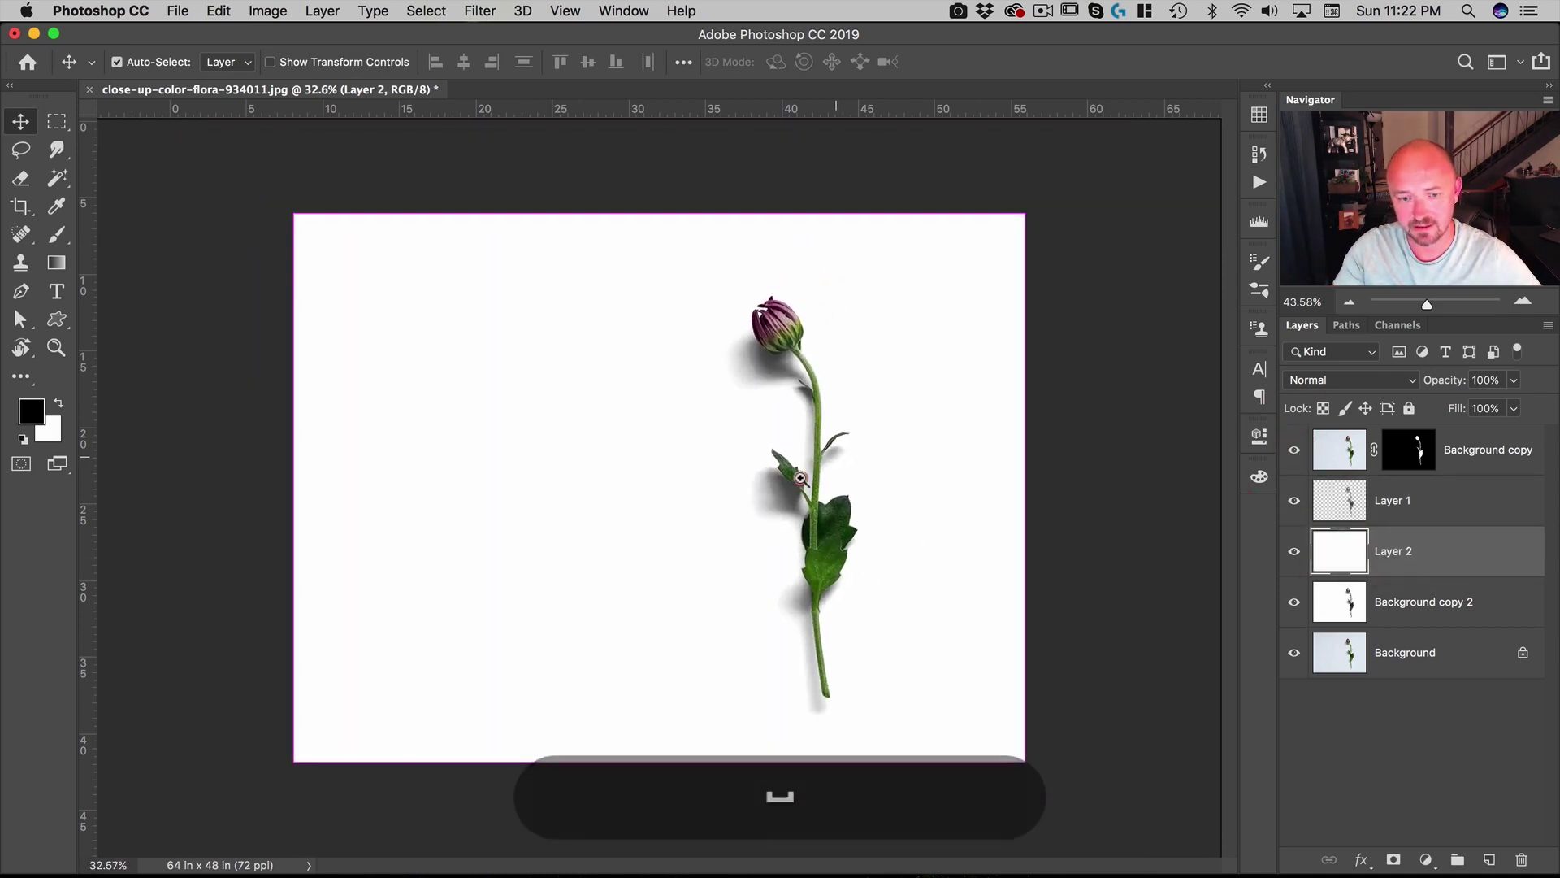
Step: Rename Layer 1 to 'dropshadow' and lower its opacity to 75%
click(1362, 493)
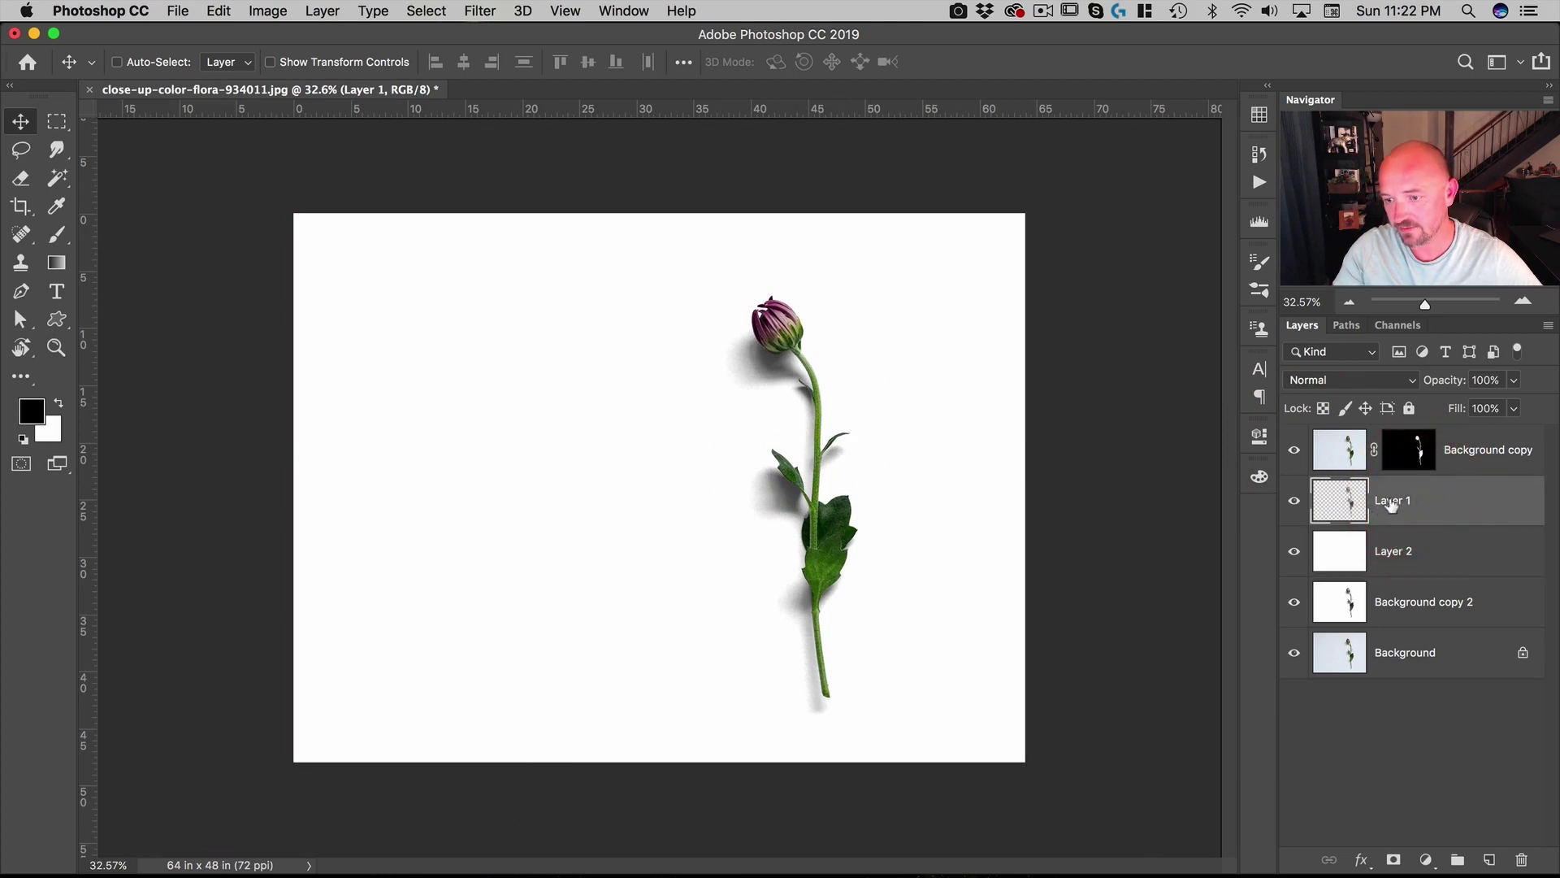
double_click(1392, 500)
text(dropshadow)
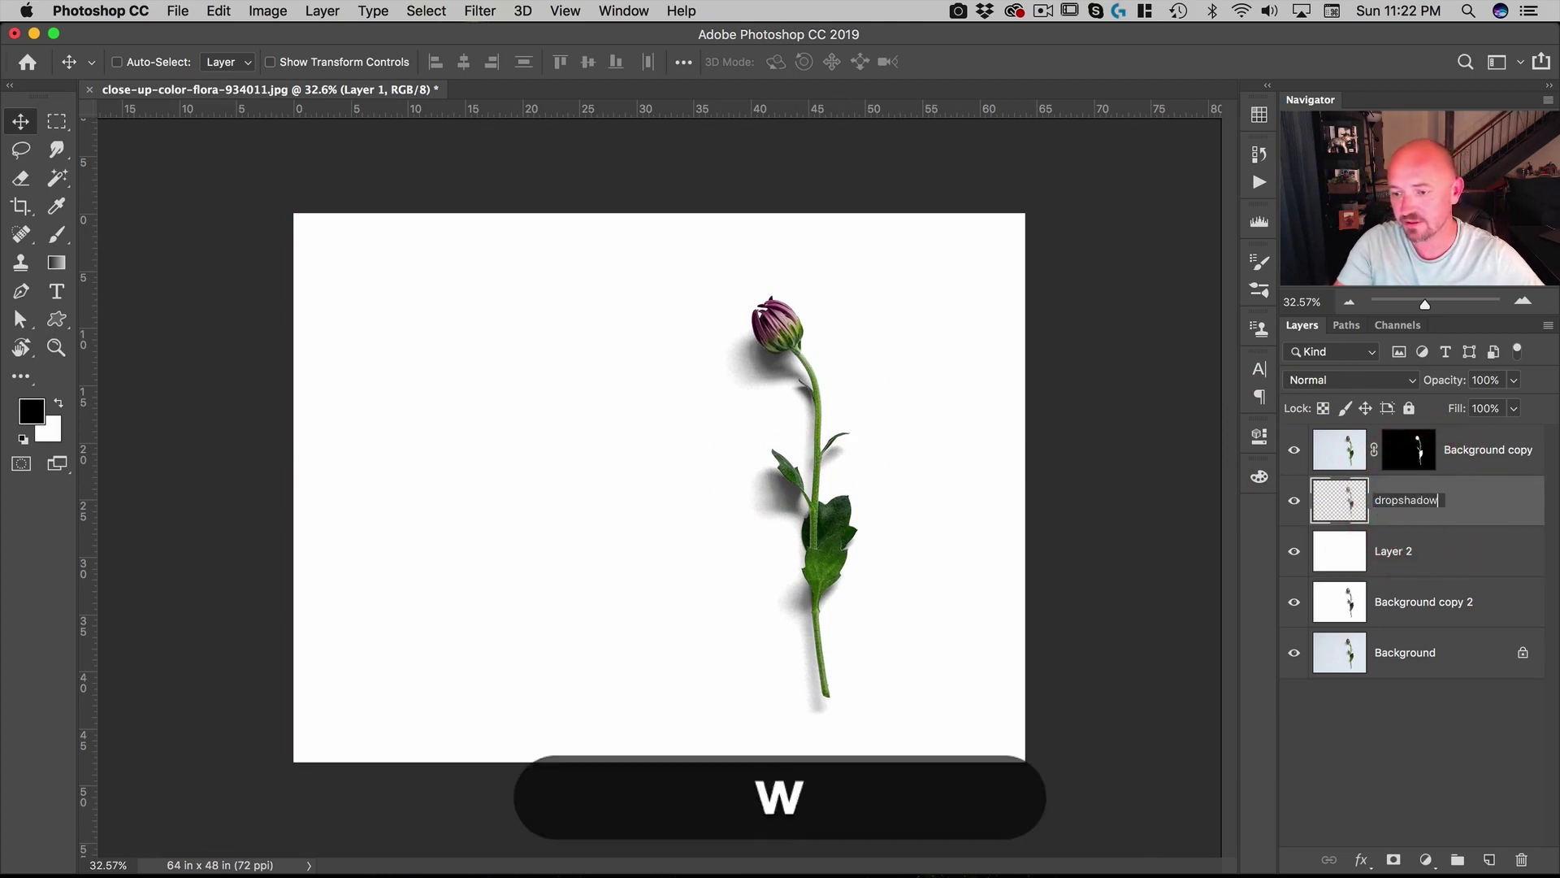
key(Return)
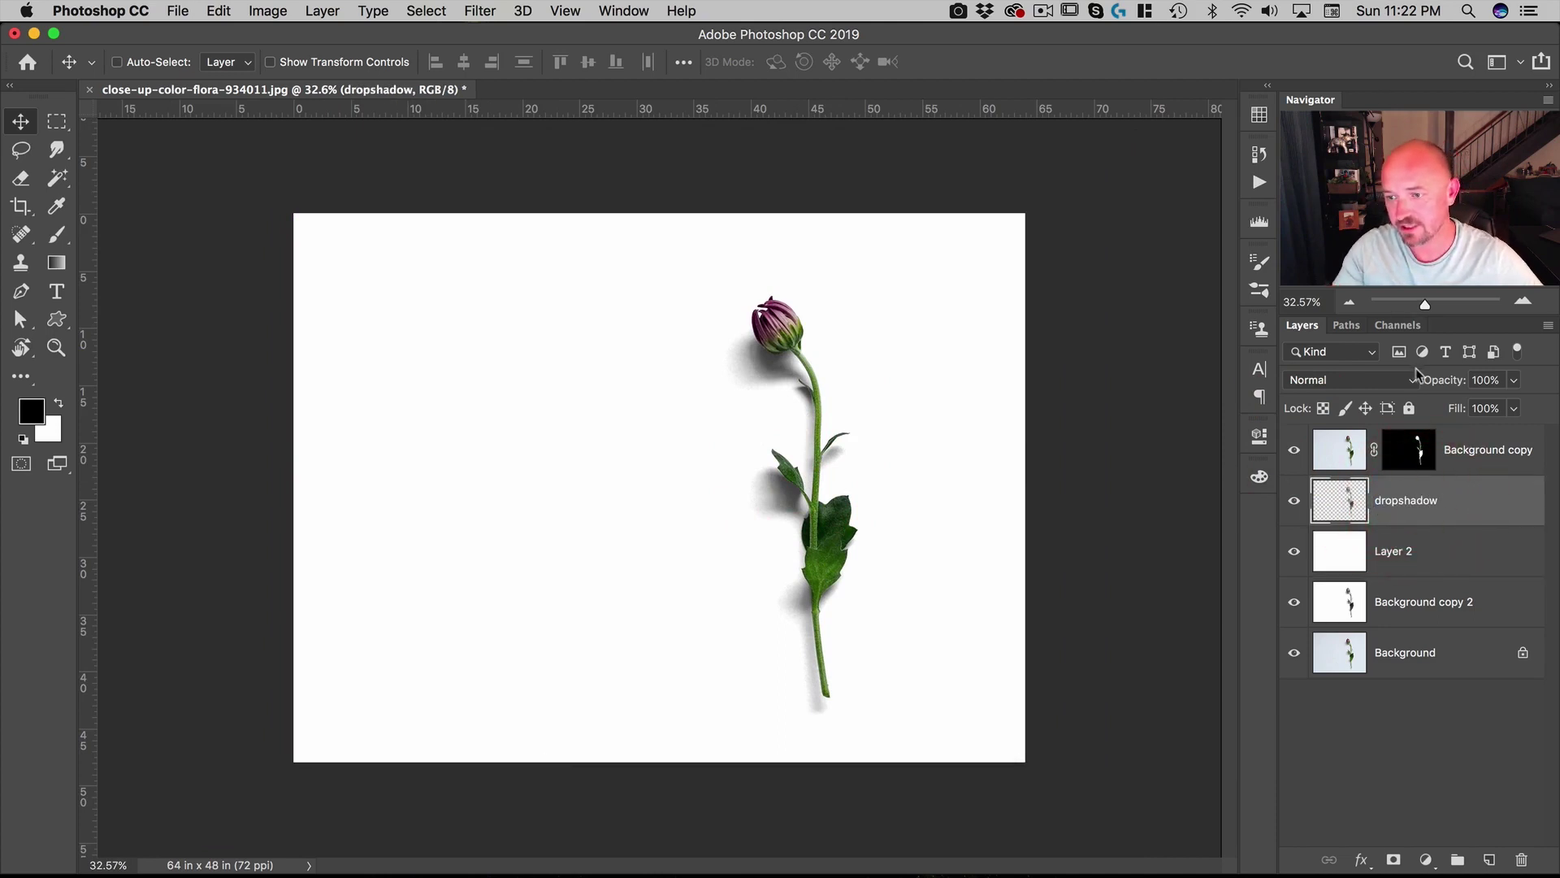
drag(1452, 383, 1431, 390)
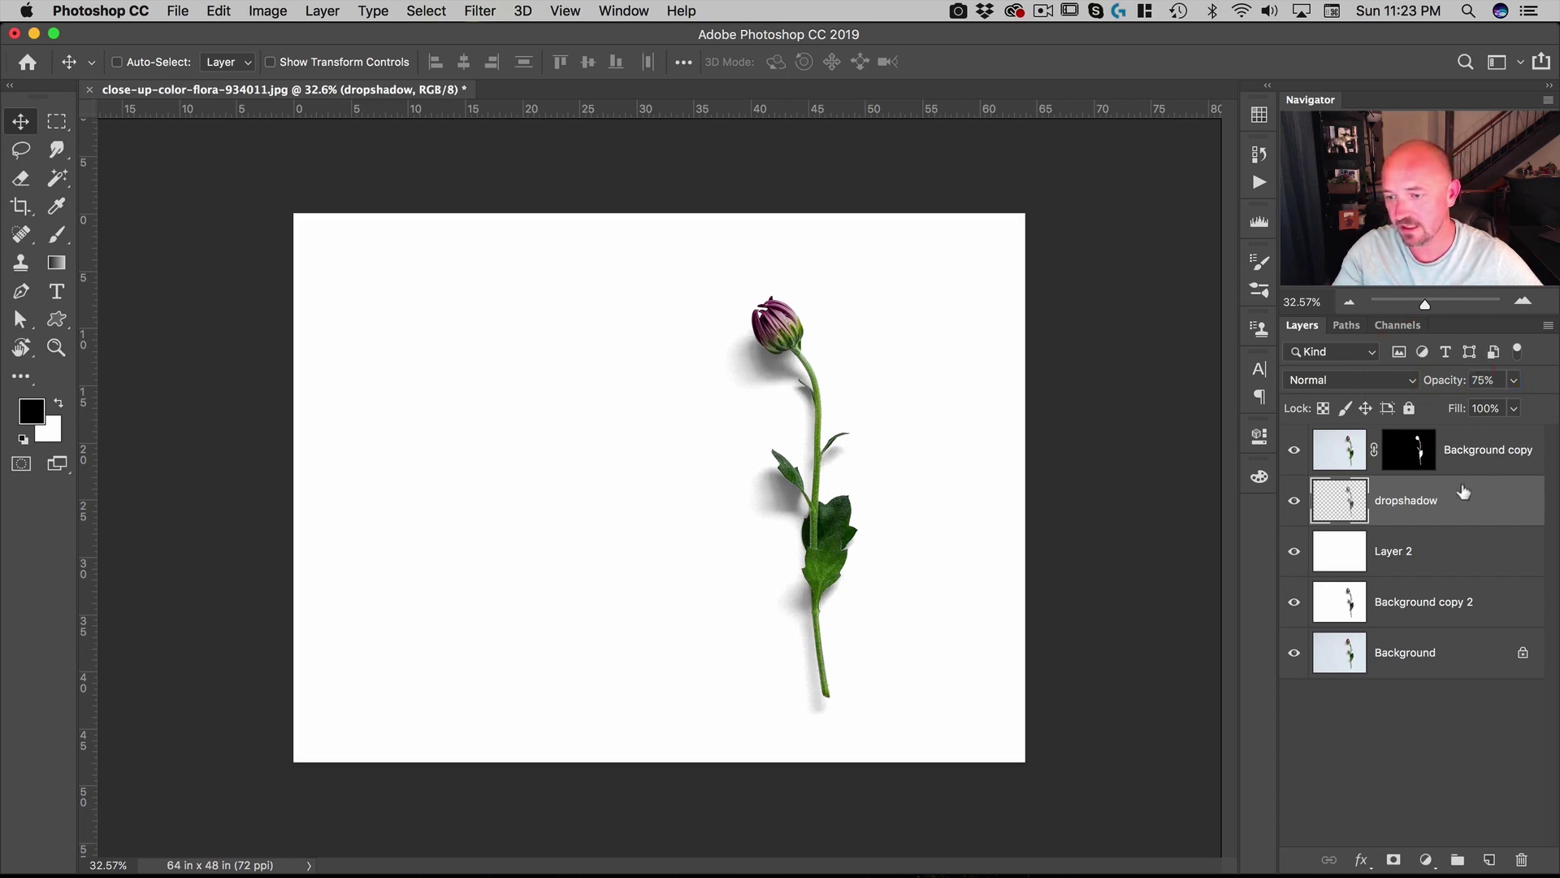
Step: Convert the dropshadow and Background copy layers into one smart object
shift+click(1479, 452)
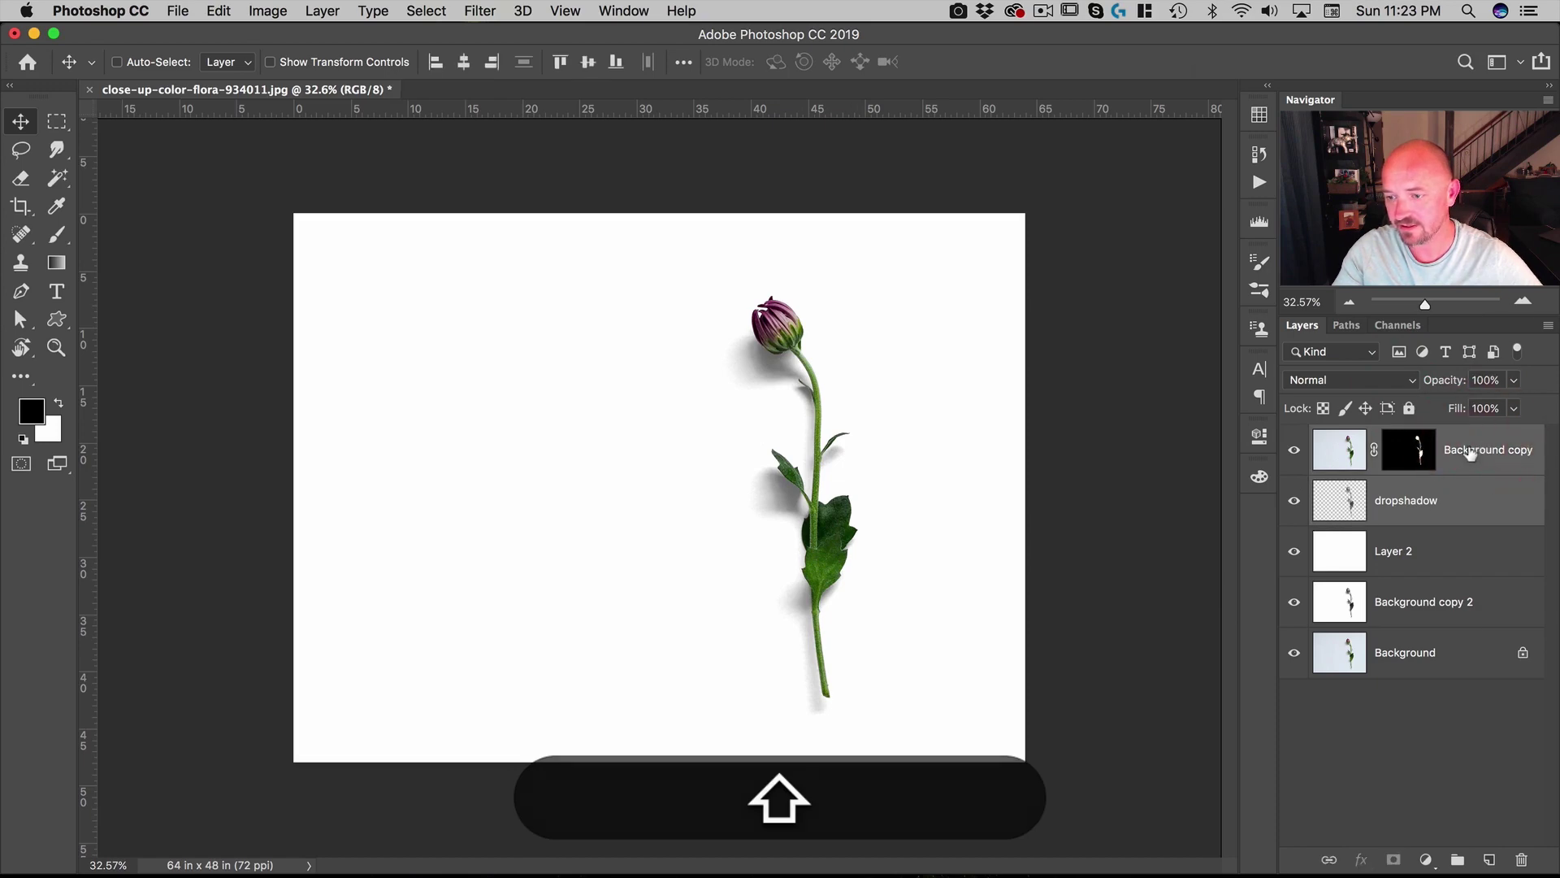
right_click(1471, 450)
click(1274, 287)
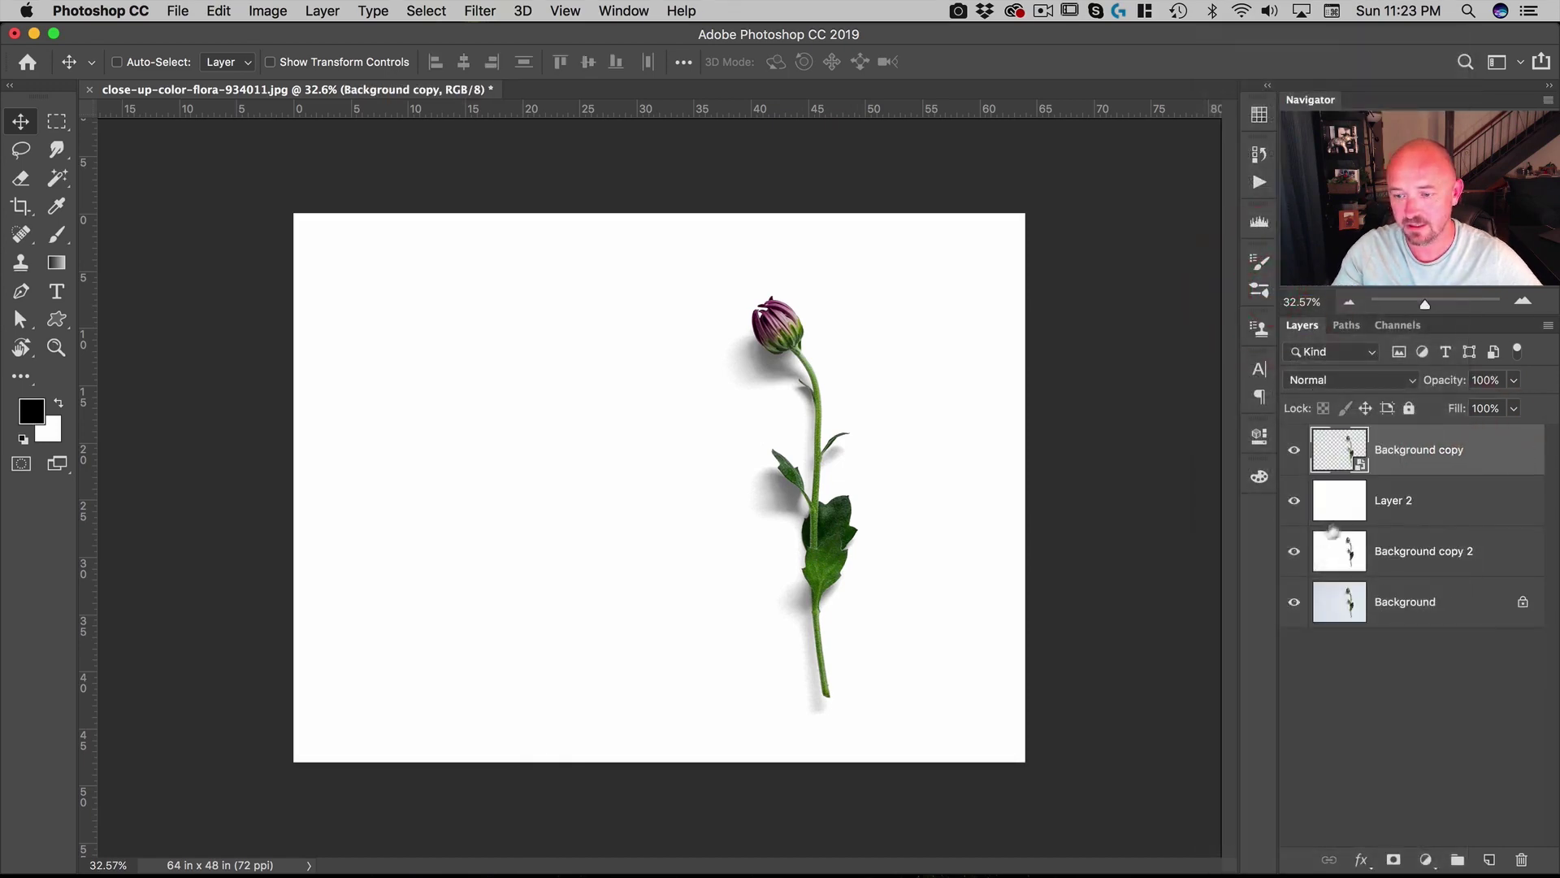
Step: Place board-bright-design-235994 above Layer 2, scale it to cover the canvas, and shift the flower
click(1409, 508)
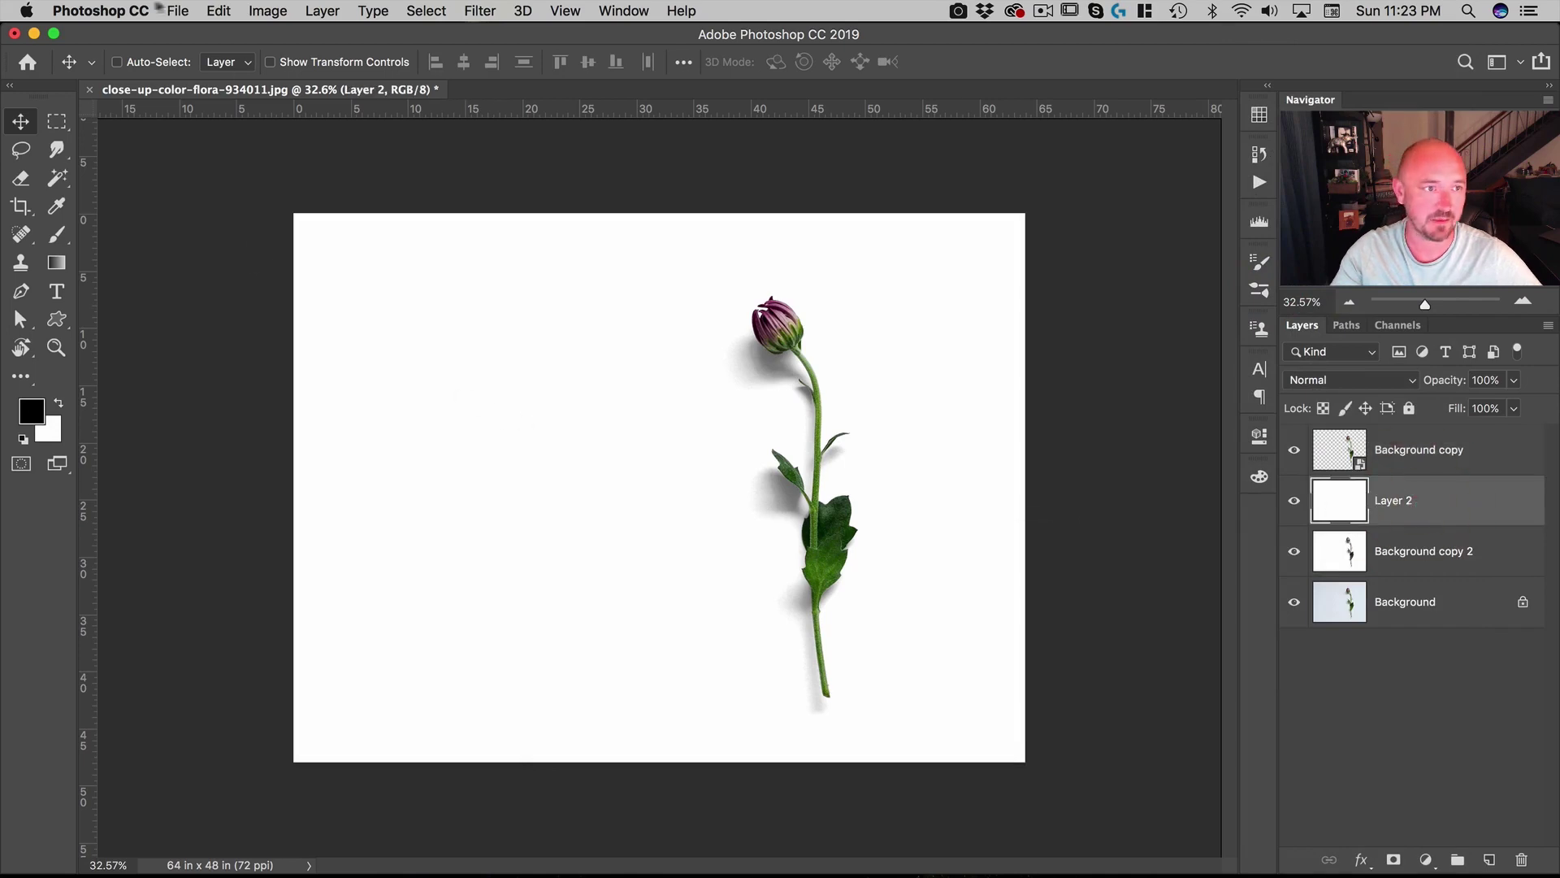
click(177, 10)
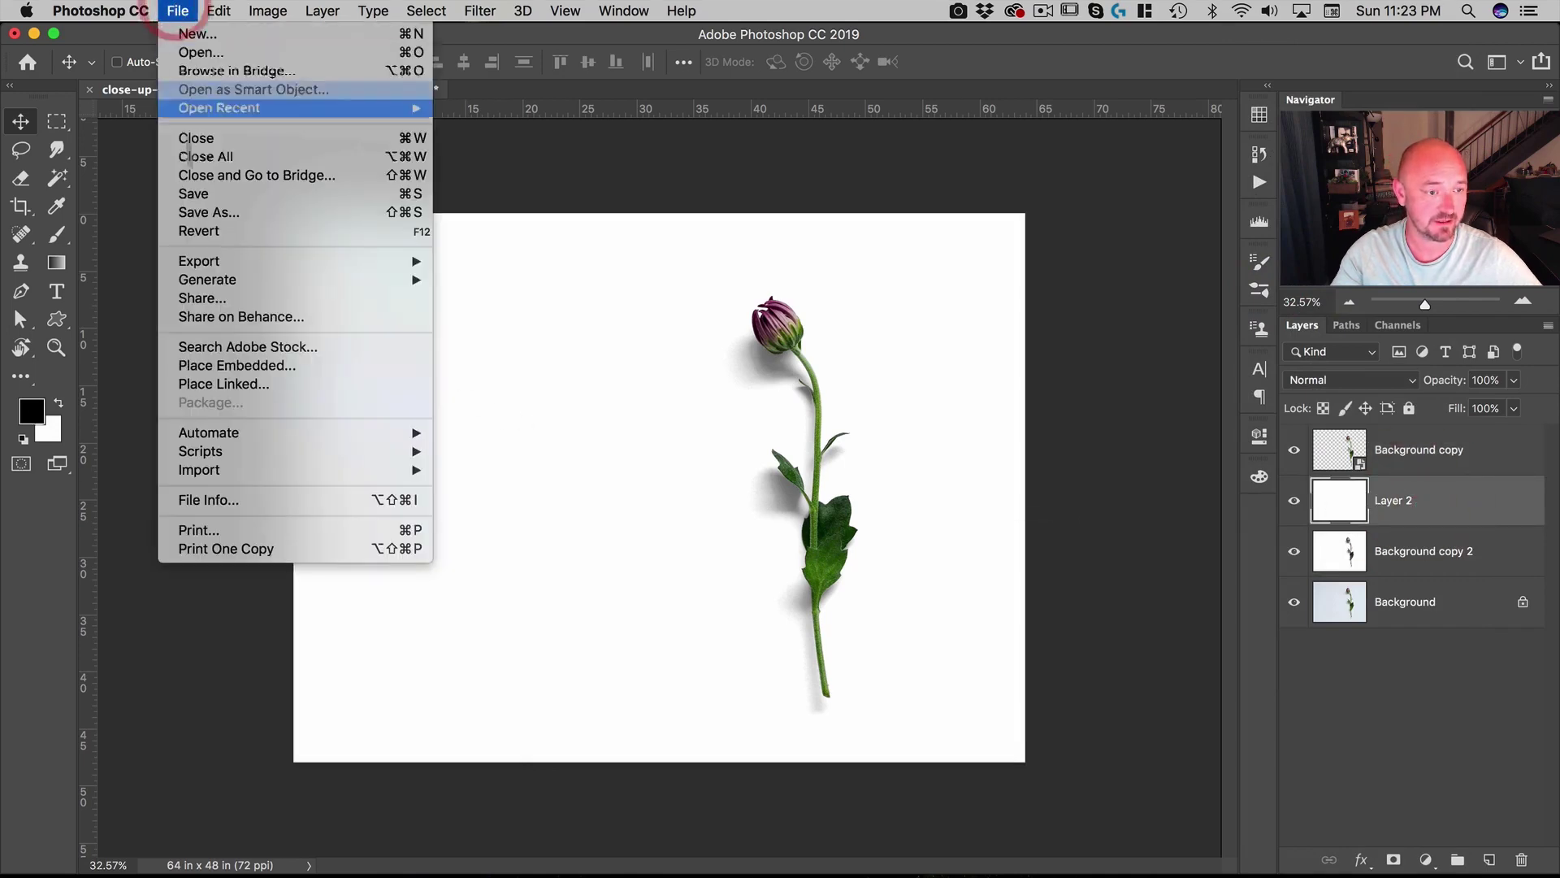
click(205, 365)
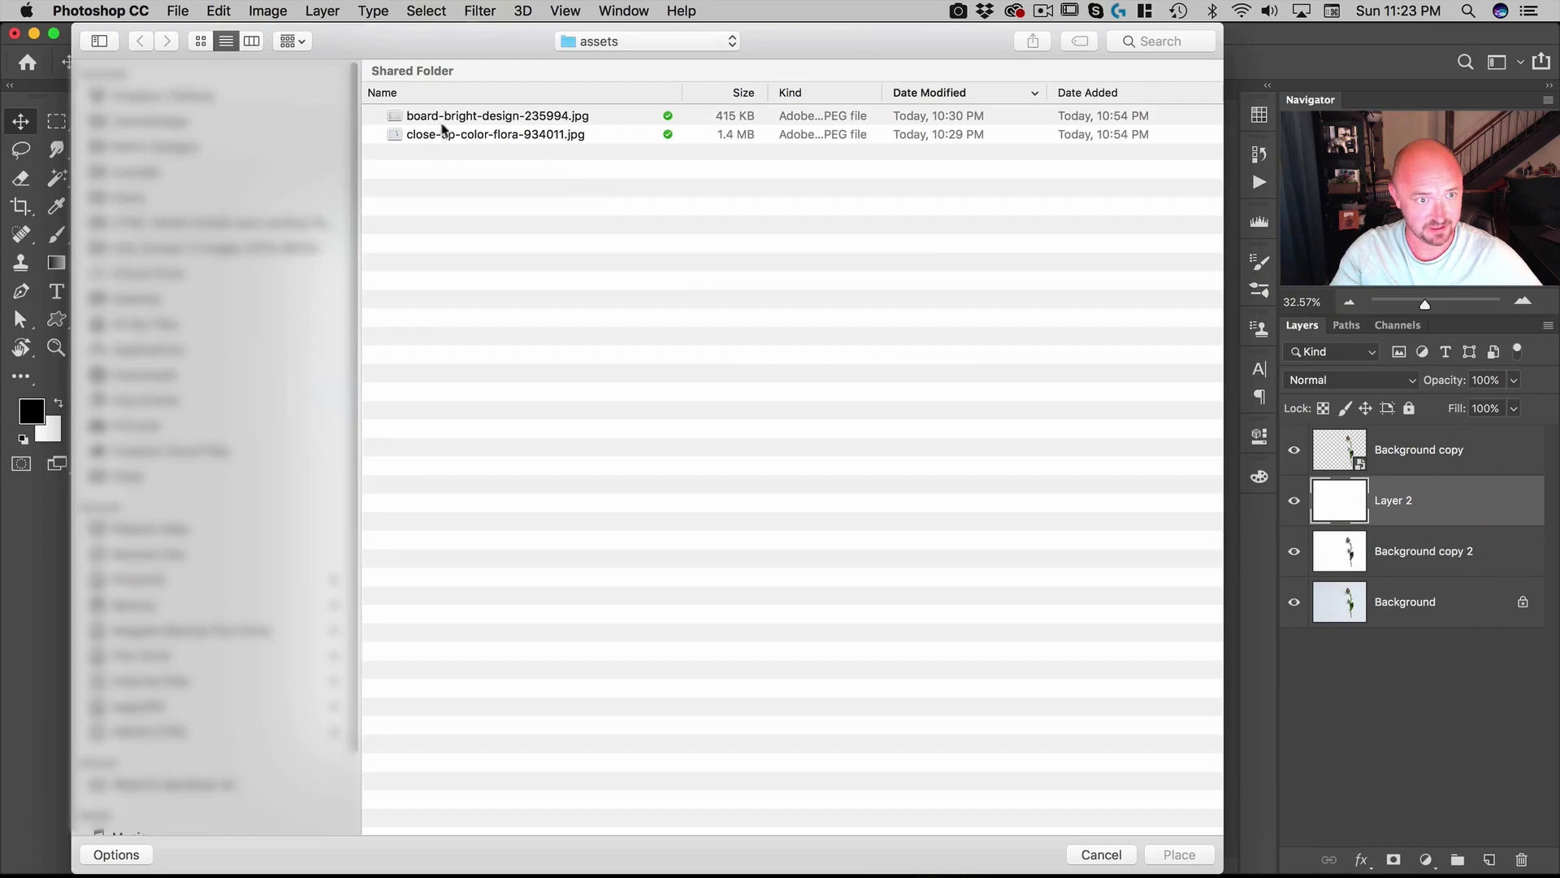
double_click(450, 118)
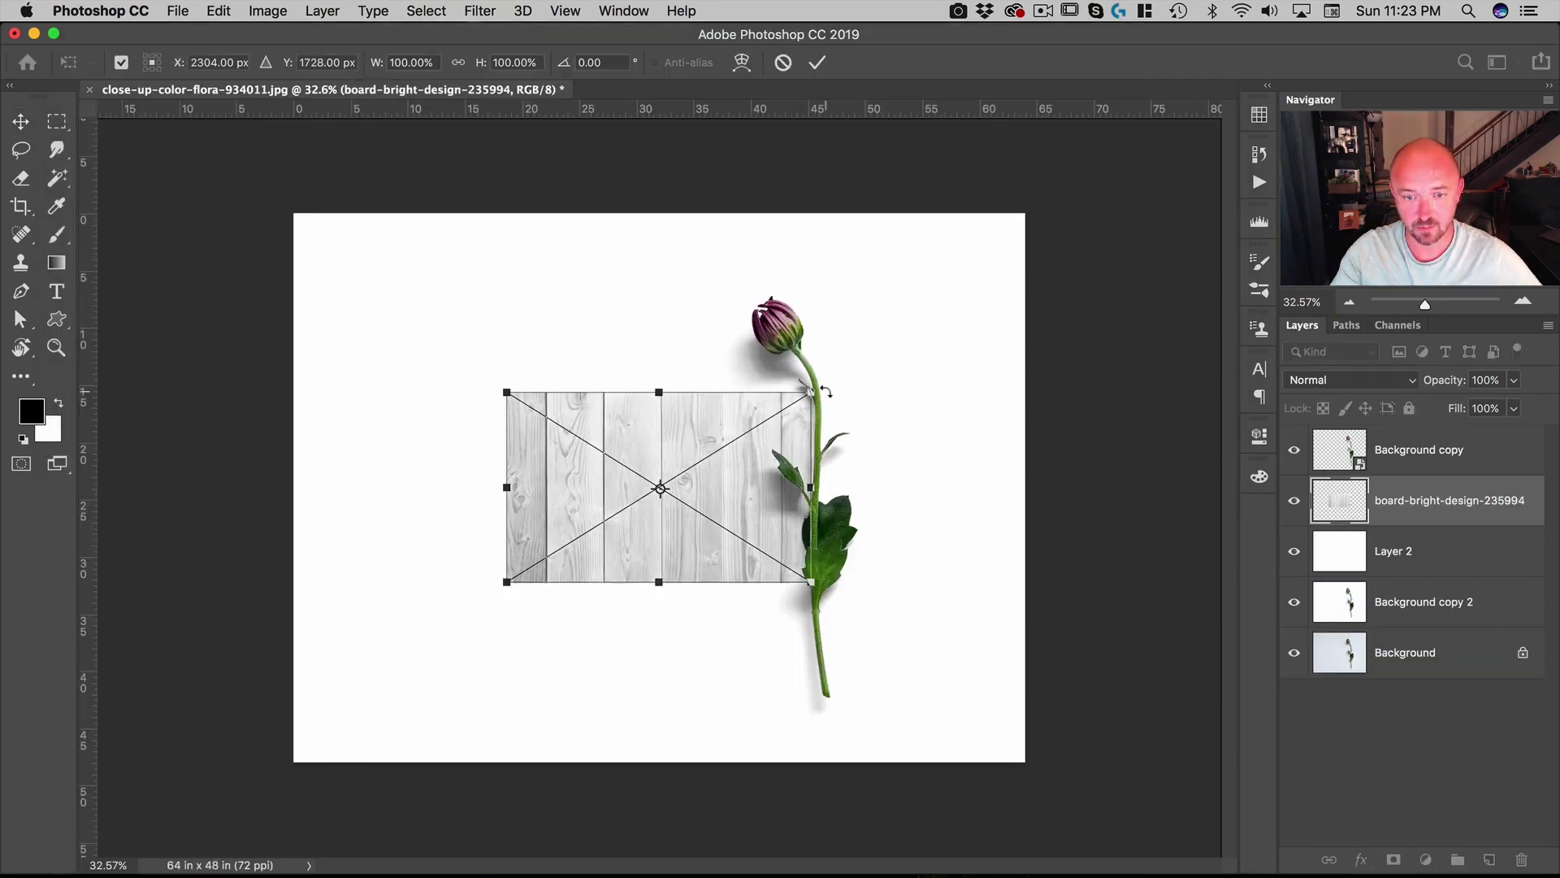
drag(812, 392, 1151, 172)
double_click(850, 355)
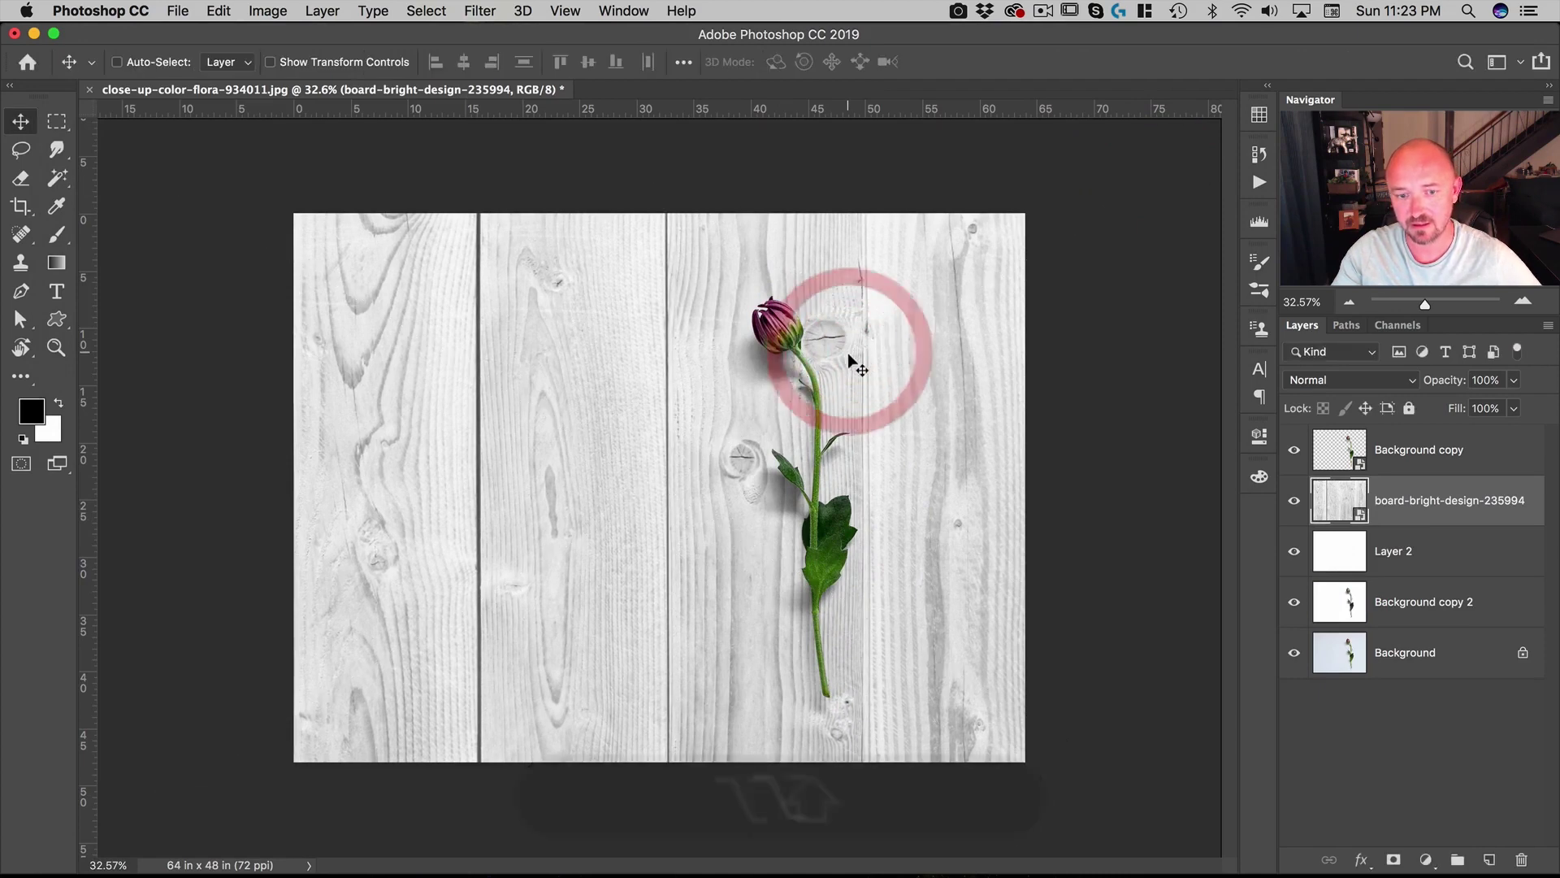
click(1411, 449)
mouse_move(846, 448)
mouse_down()
mouse_move(789, 395)
mouse_move(870, 460)
mouse_move(815, 399)
mouse_move(642, 422)
mouse_move(857, 424)
mouse_move(821, 413)
mouse_move(858, 443)
mouse_up()
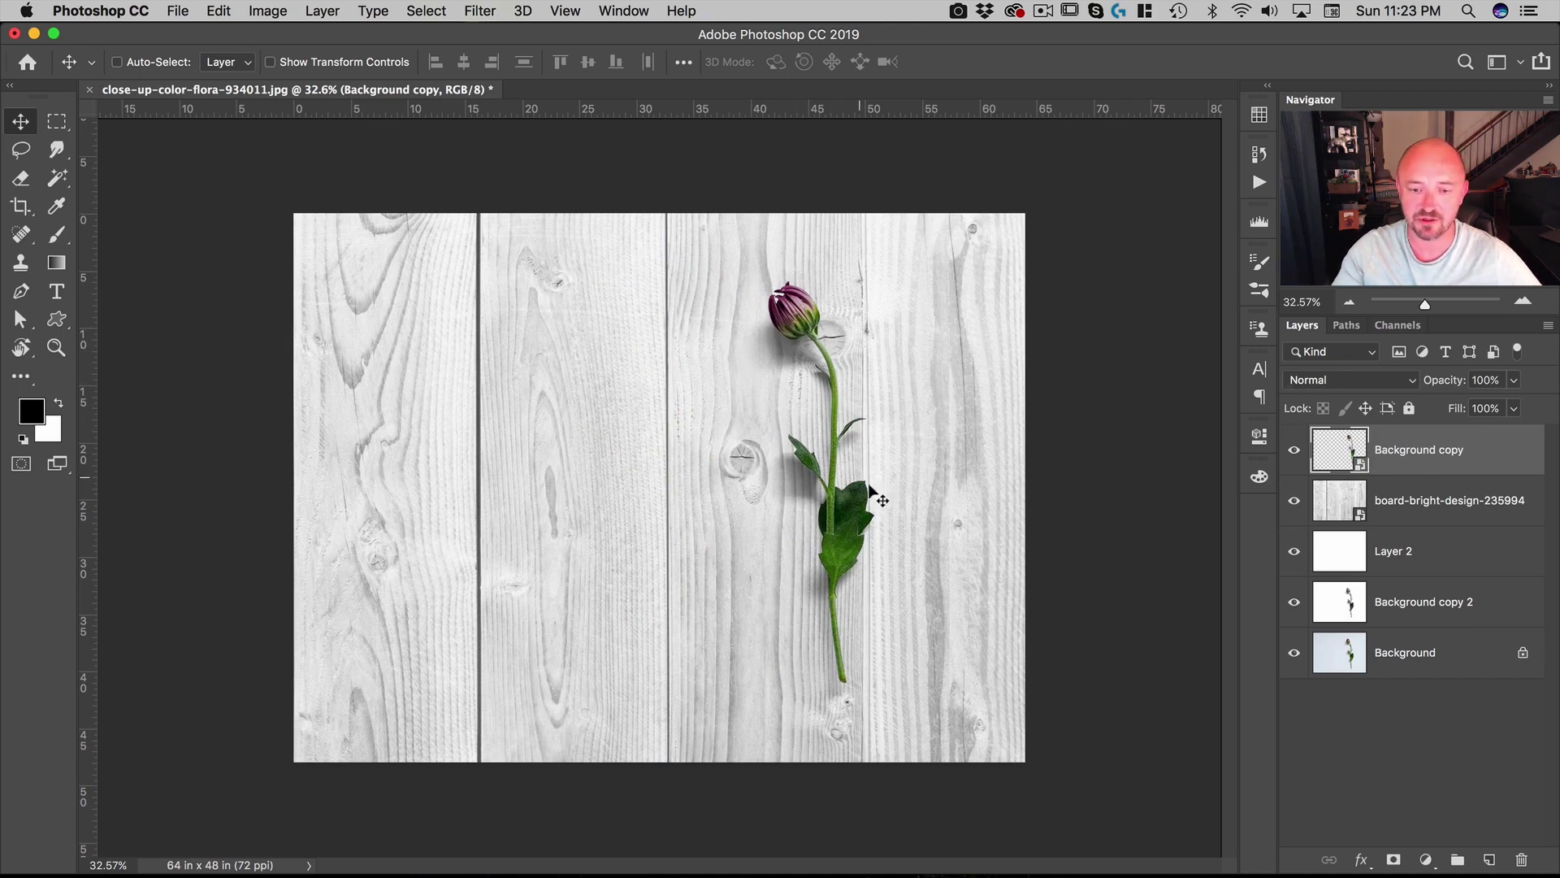
Step: Drag the flower-and-shadow smart object further right along the wood planks
drag(851, 497, 880, 512)
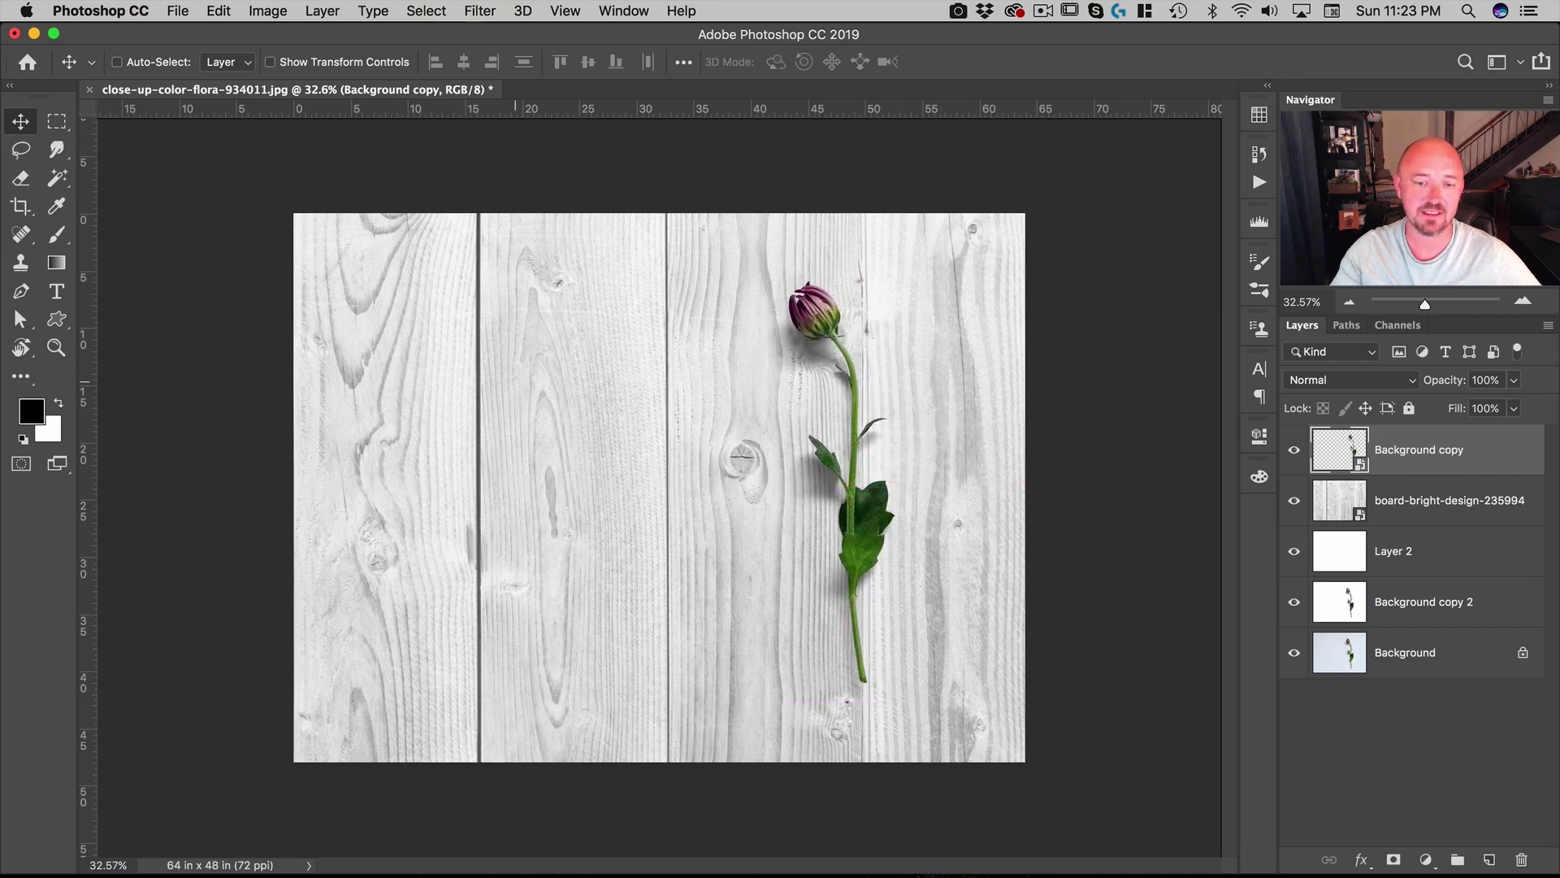